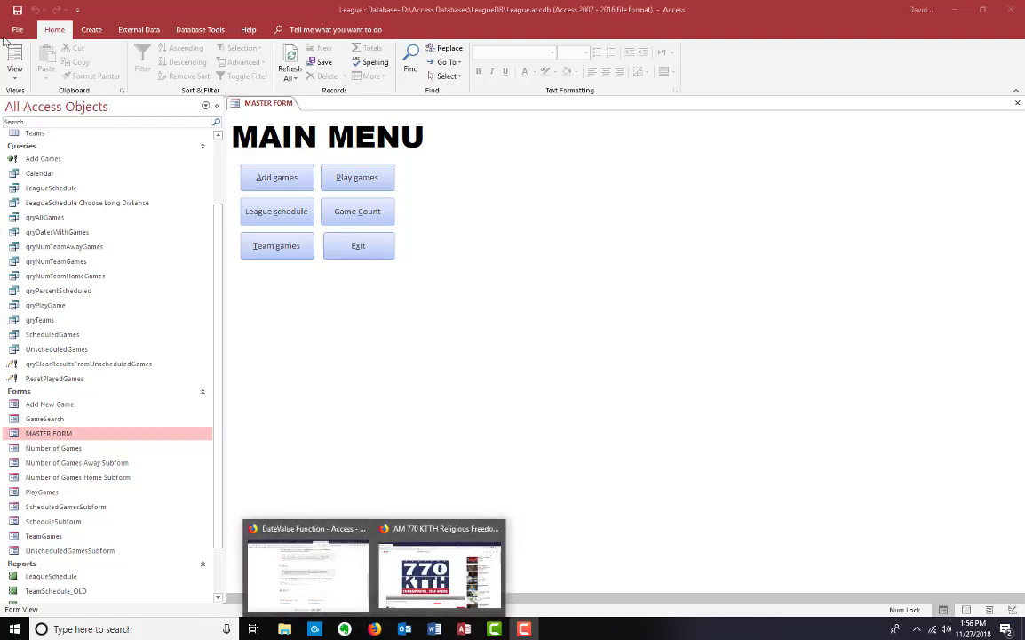
# - Bring the League database window forward and scroll the Navigation Pane up to the Tables group
pyautogui.click(602, 399)
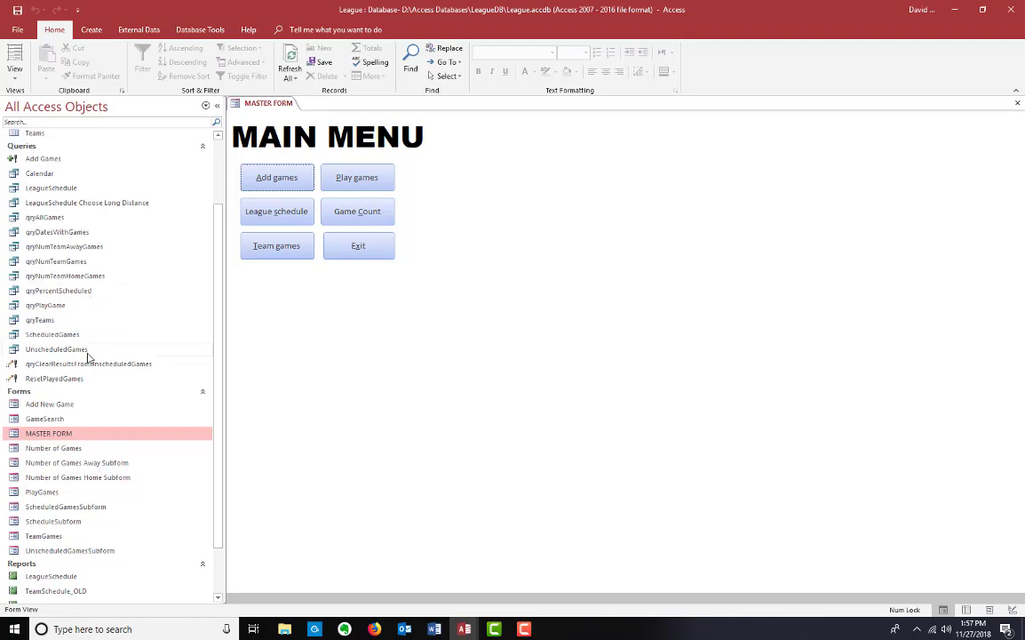
pyautogui.scroll(2, 87, 357)
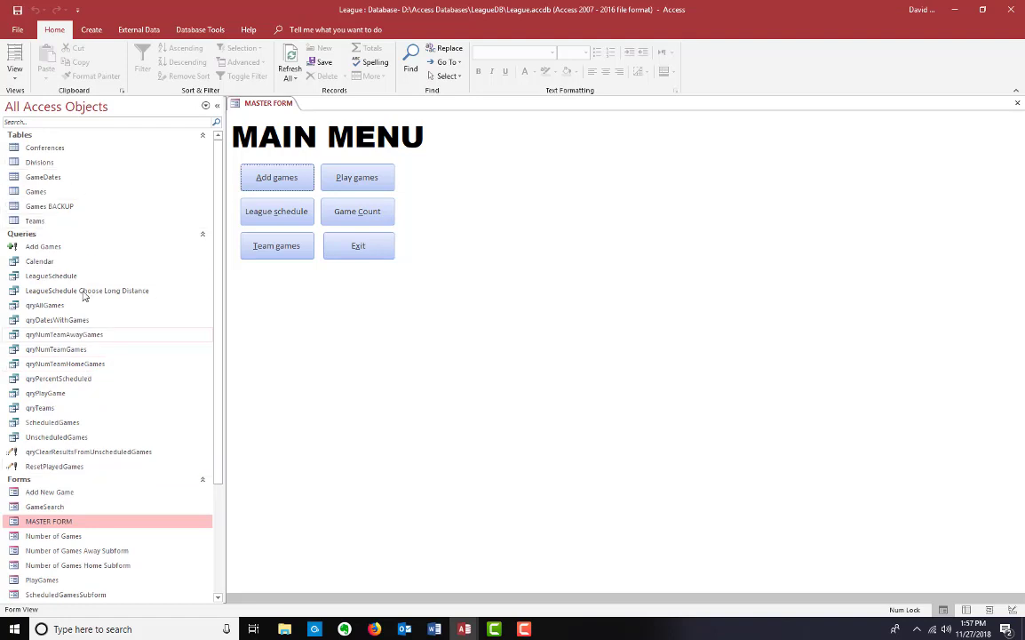
pyautogui.scroll(-3, 78, 466)
pyautogui.scroll(3, 70, 511)
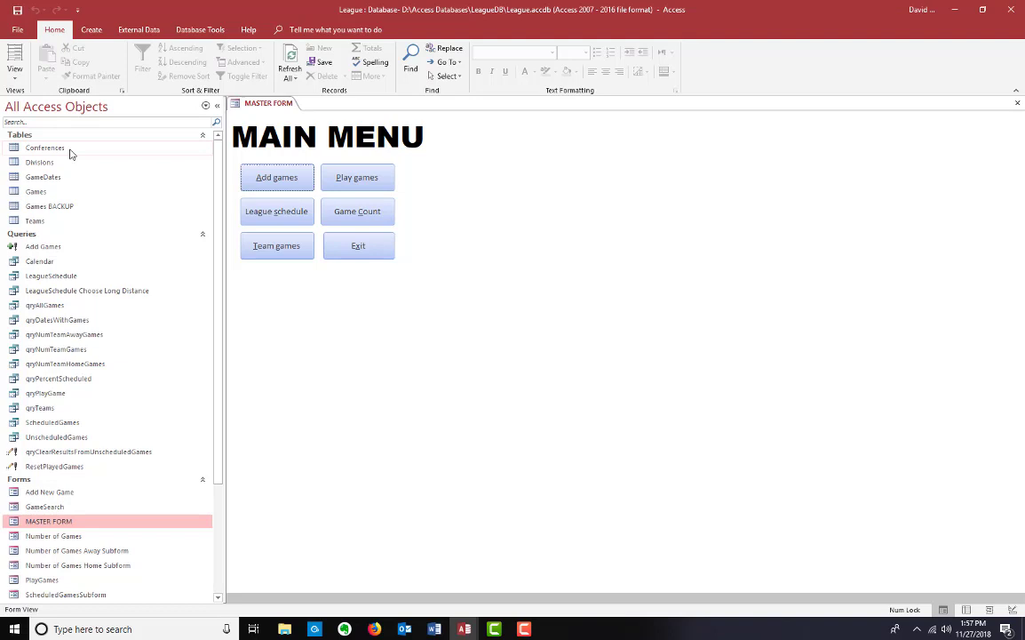
# - Open the Teams and Games tables in Design View and inspect the WeekNum and LongDistance fields
pyautogui.doubleClick(52, 219)
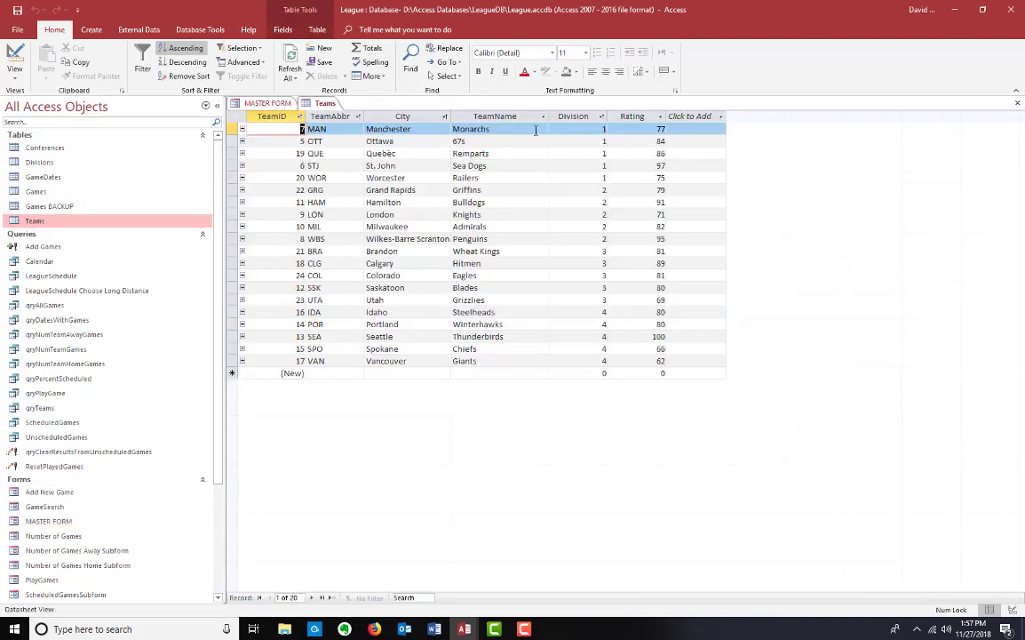
pyautogui.click(14, 57)
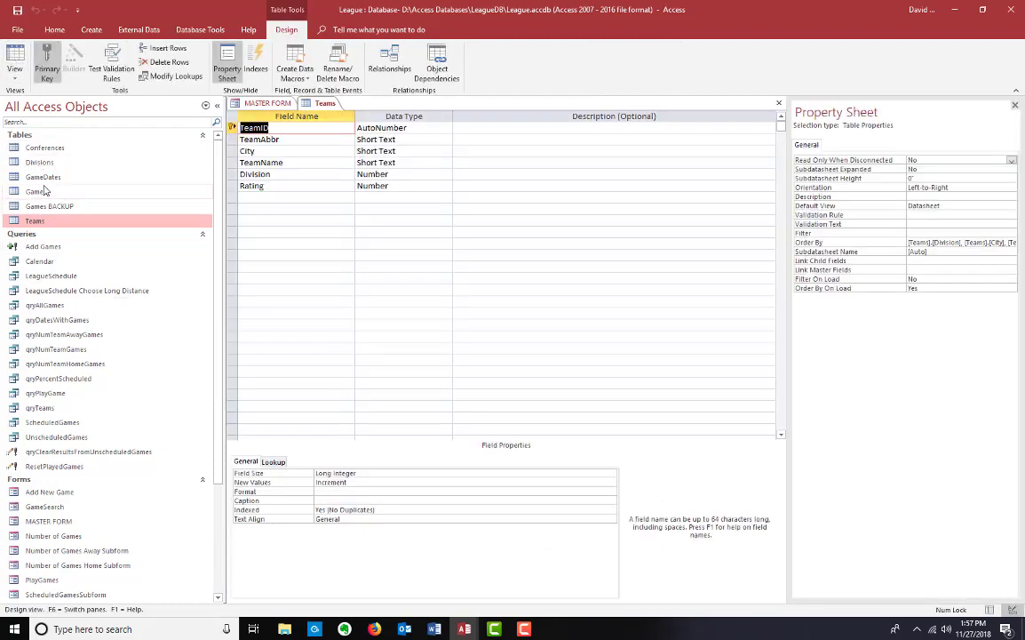
pyautogui.doubleClick(38, 192)
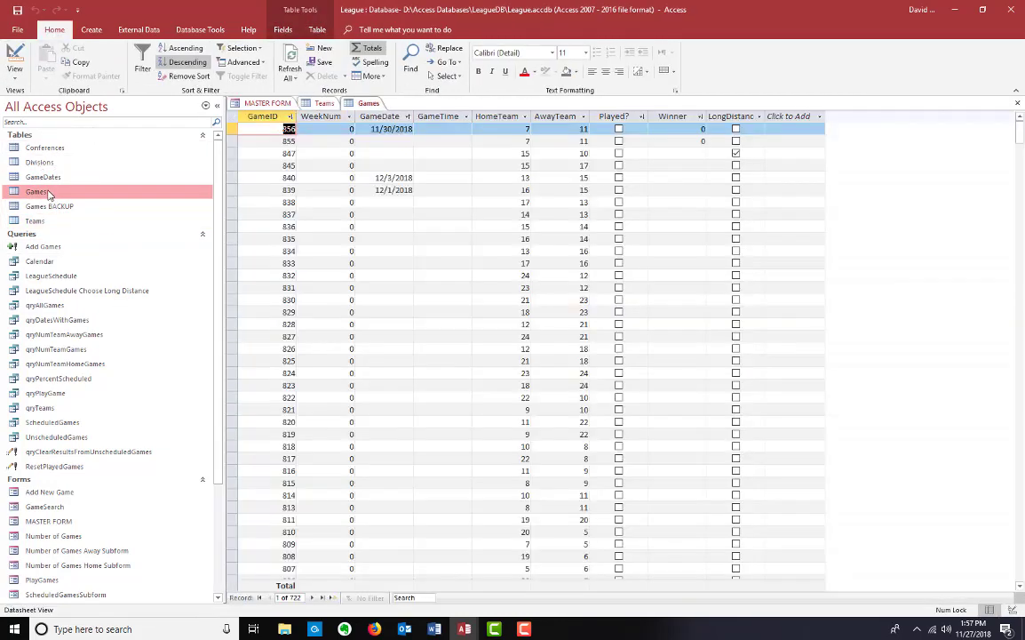
pyautogui.click(14, 61)
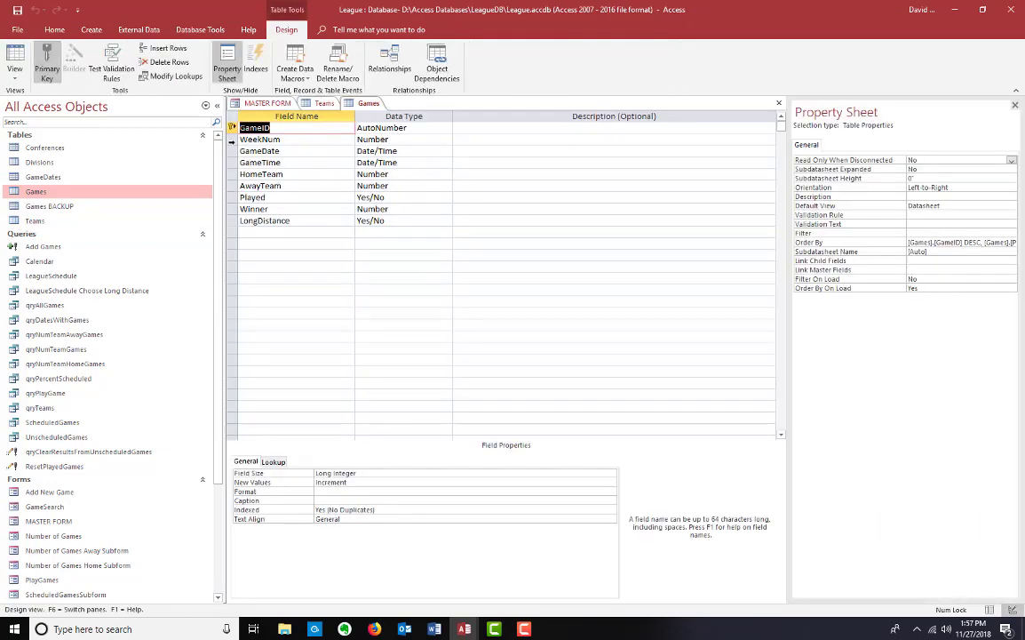
pyautogui.click(233, 139)
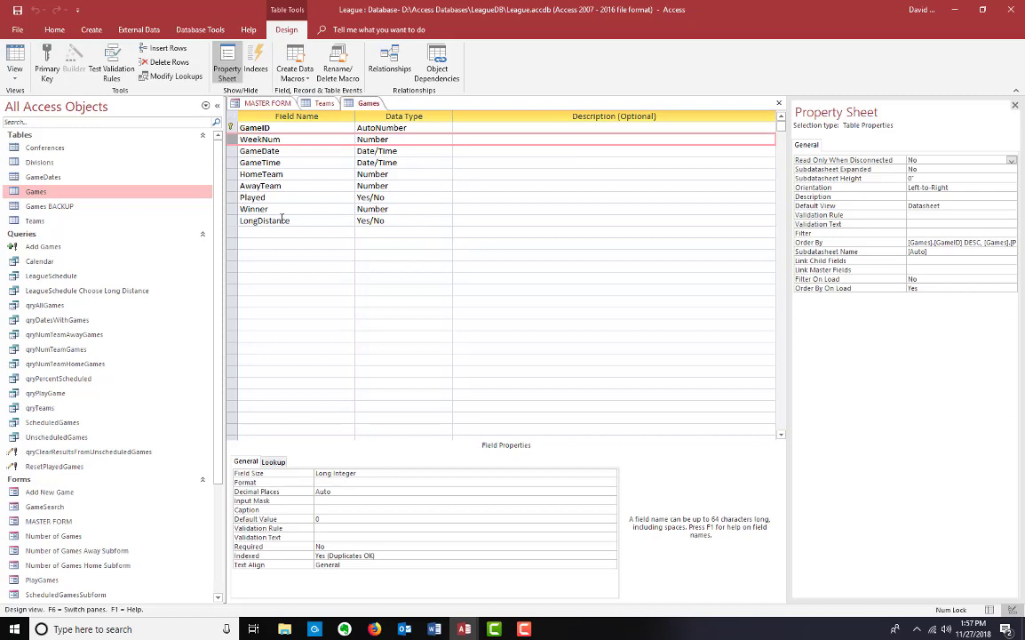
pyautogui.click(232, 220)
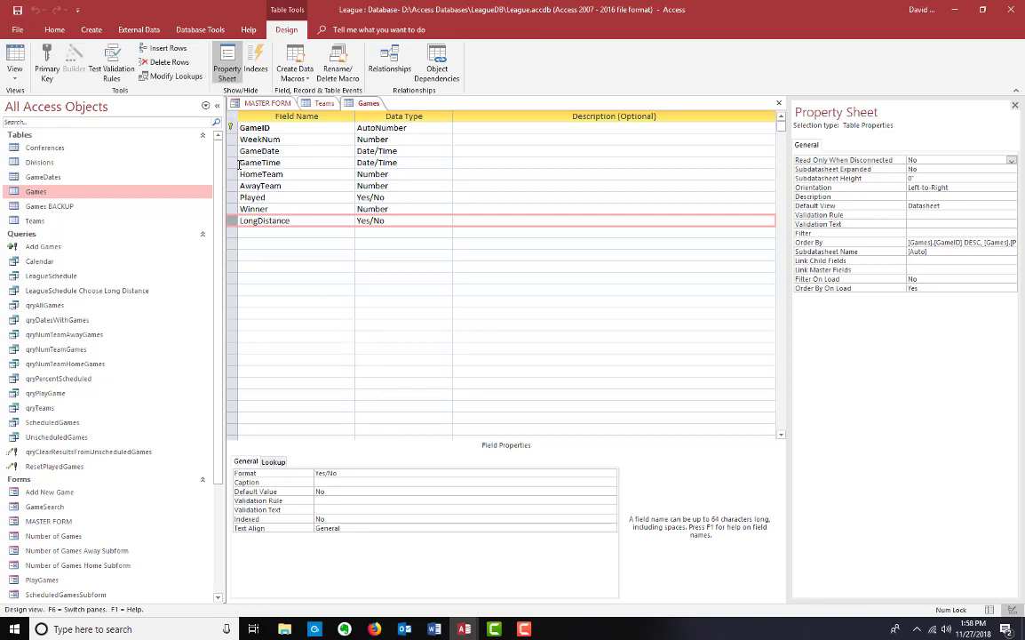
# - Open the Conferences table, dismiss the already-open warning, and close the Teams and Games tables
pyautogui.doubleClick(72, 148)
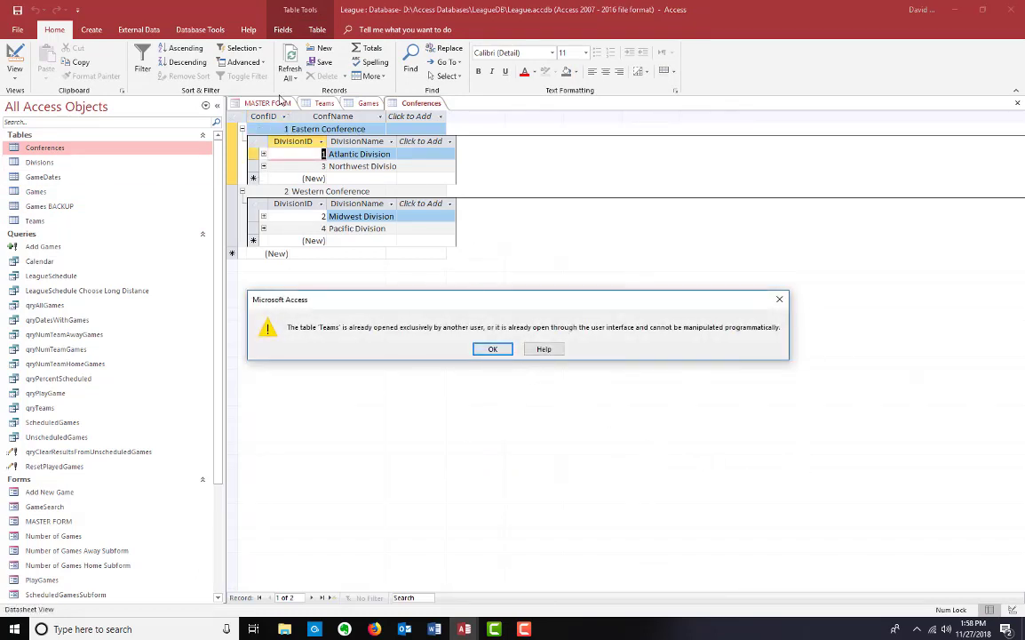
pyautogui.click(493, 349)
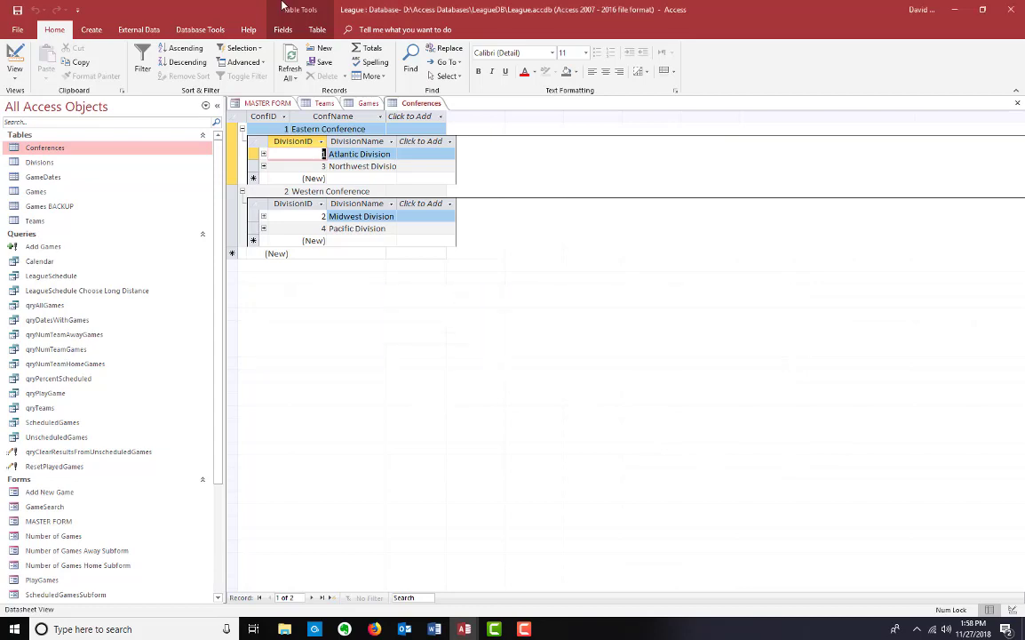
pyautogui.click(324, 103)
pyautogui.rightClick(313, 104)
pyautogui.click(335, 126)
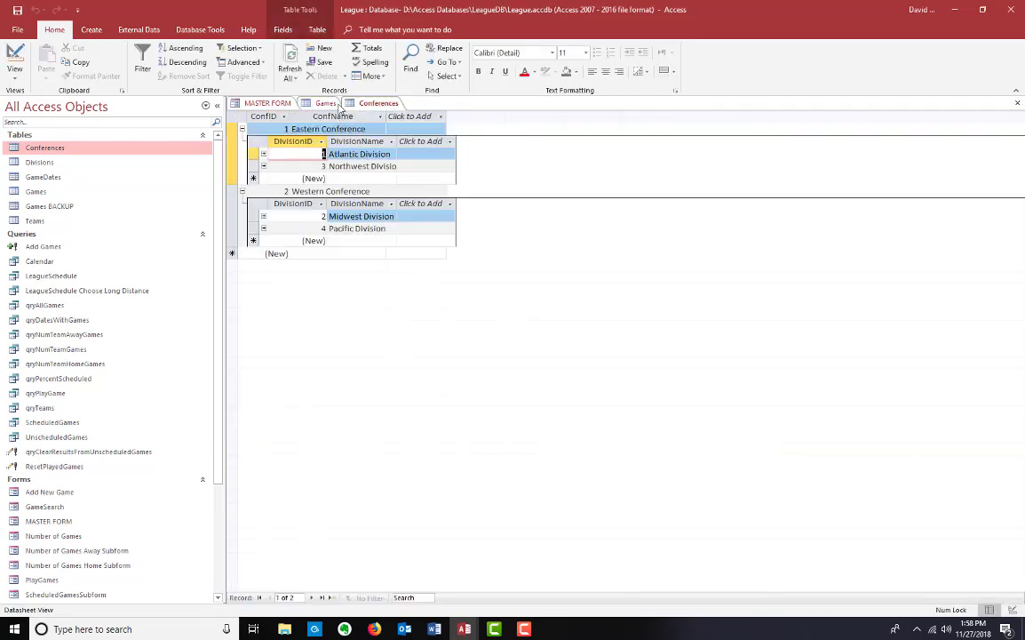
pyautogui.click(324, 103)
pyautogui.rightClick(321, 104)
pyautogui.click(345, 126)
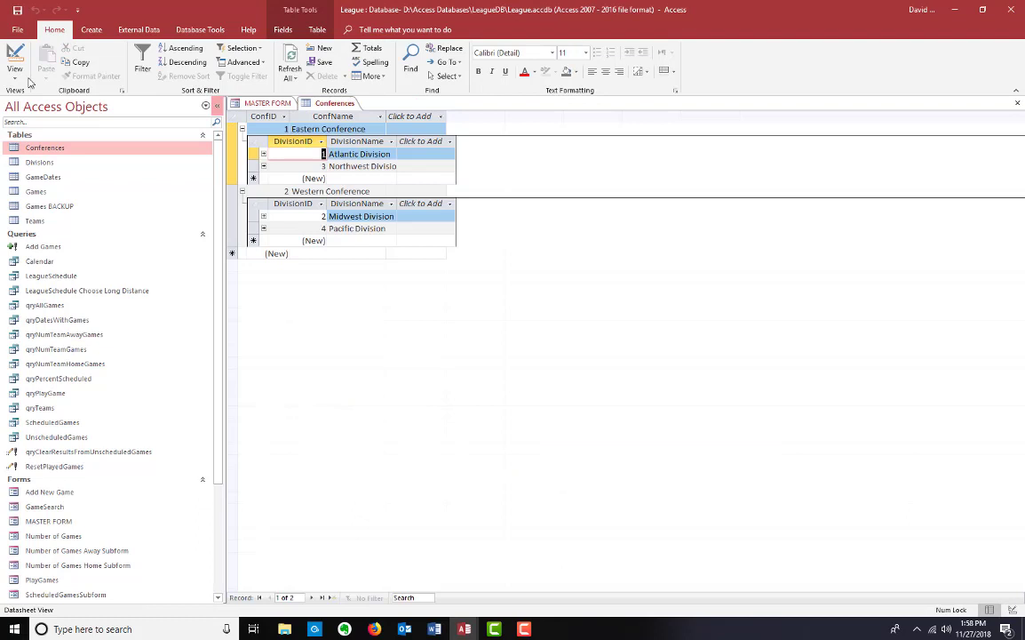
# - Expand the Atlantic Division's teams, then collapse the Eastern and Western Conference subdatasheets
pyautogui.click(263, 155)
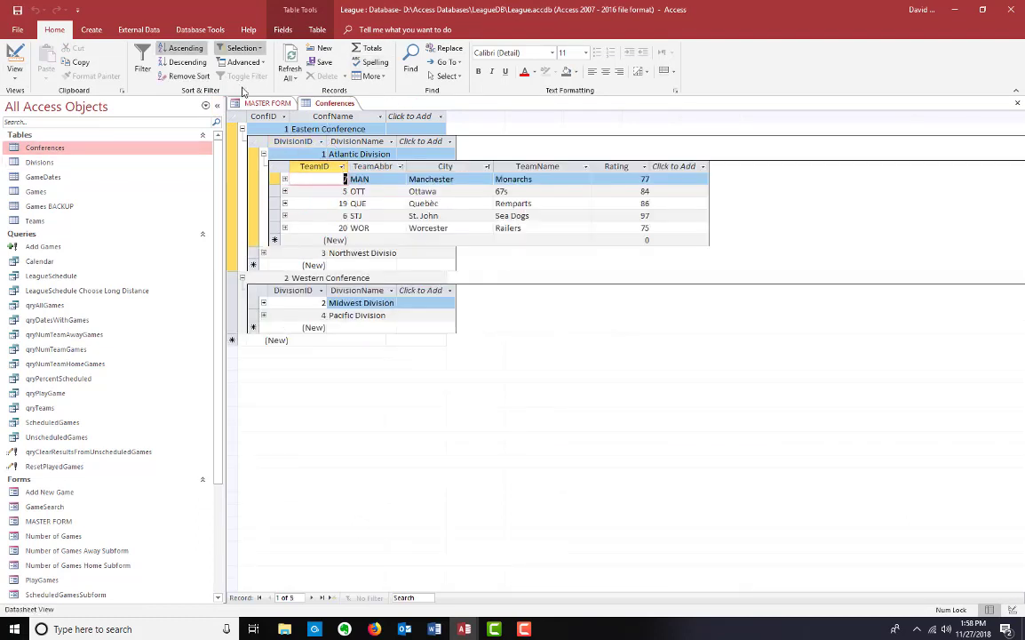
pyautogui.click(243, 129)
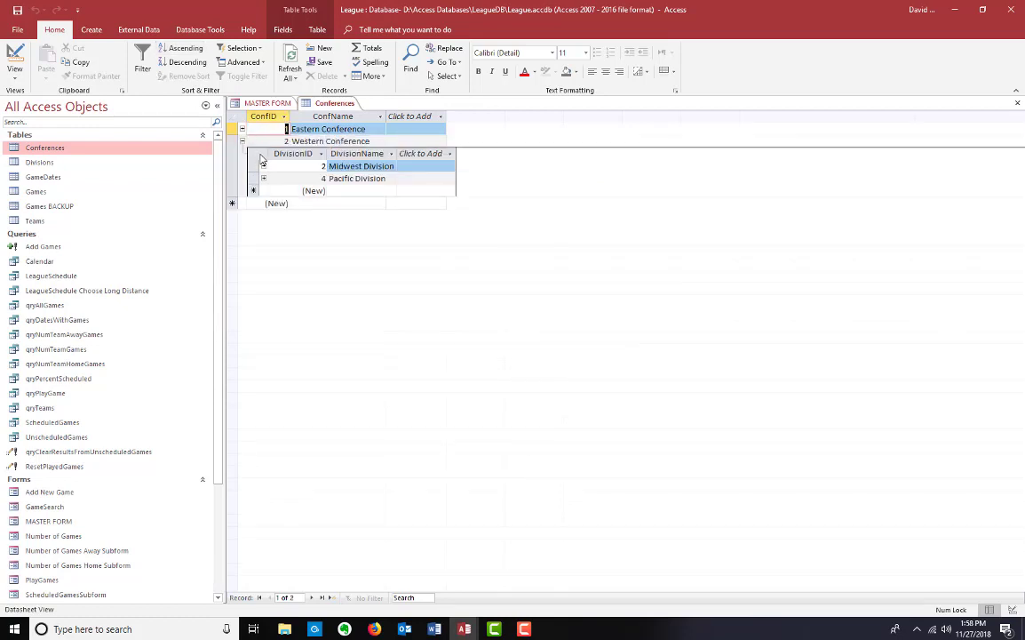
pyautogui.click(243, 141)
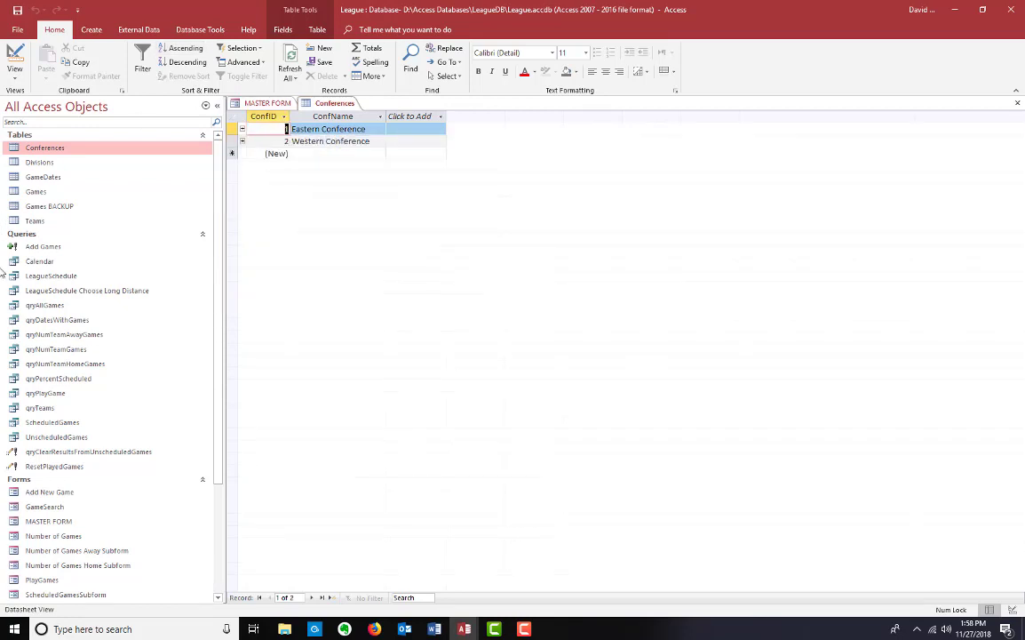
pyautogui.click(62, 194)
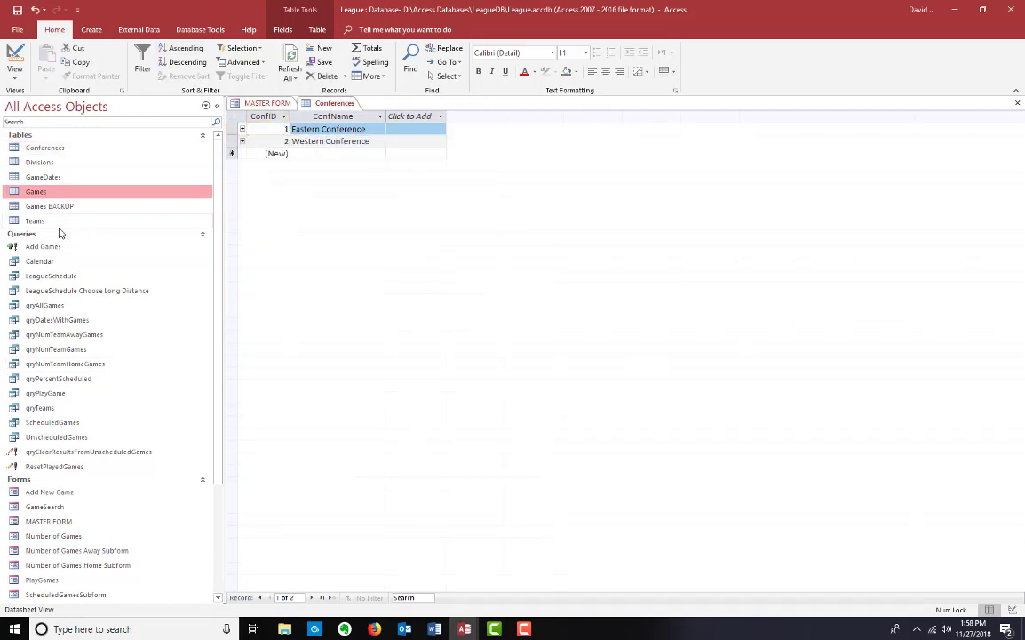
pyautogui.click(55, 221)
pyautogui.click(59, 191)
# - Open the GameDates table, browse its records, and select the GameDate column
pyautogui.doubleClick(57, 178)
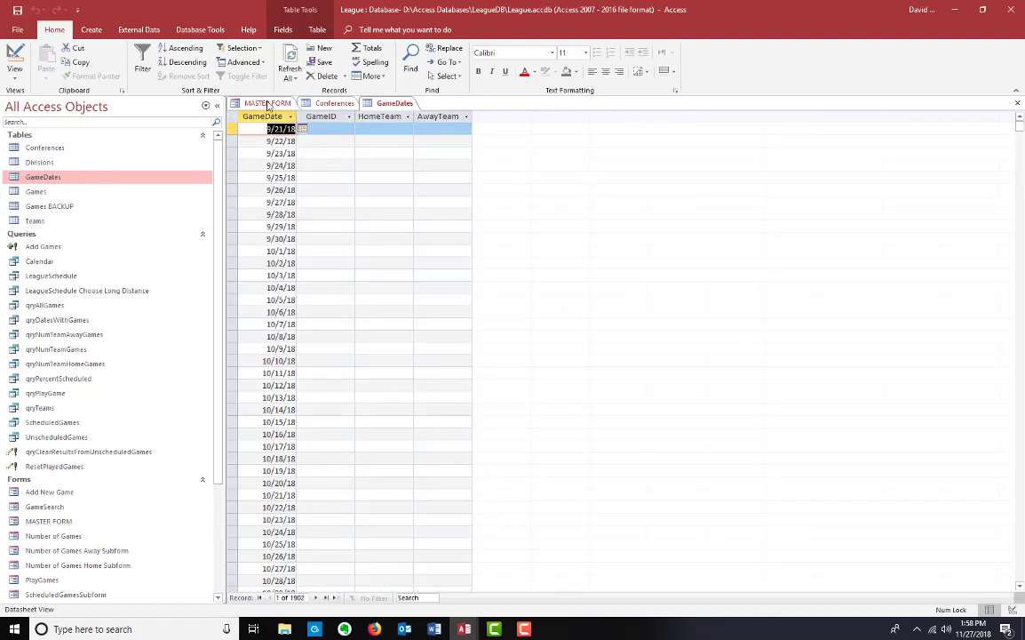
pyautogui.scroll(-4, 259, 449)
pyautogui.scroll(-20, 250, 558)
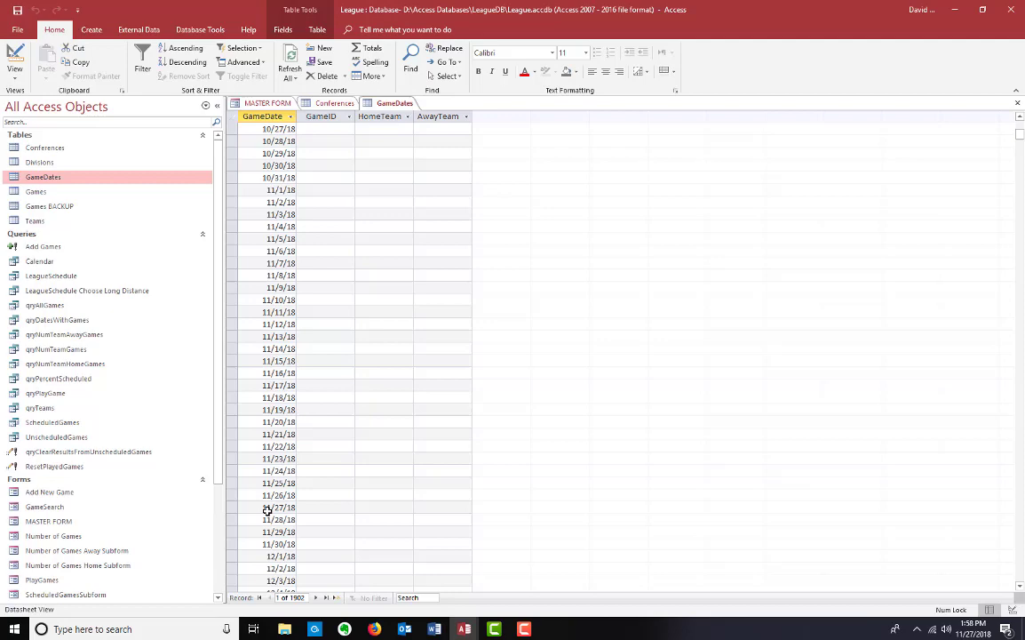
pyautogui.scroll(-9, 258, 506)
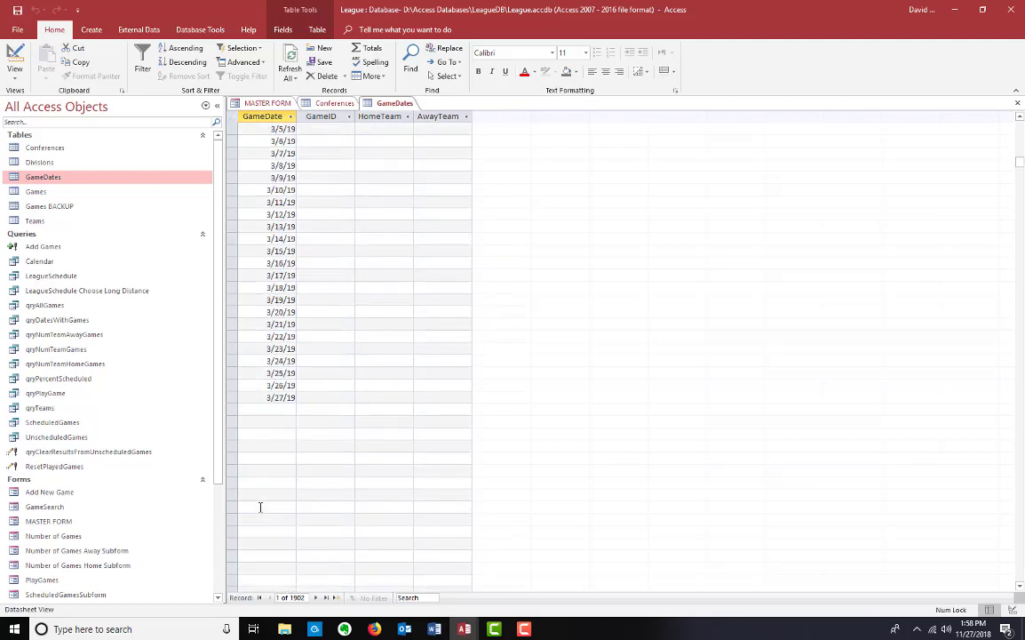
pyautogui.scroll(20, 259, 489)
pyautogui.scroll(20, 266, 436)
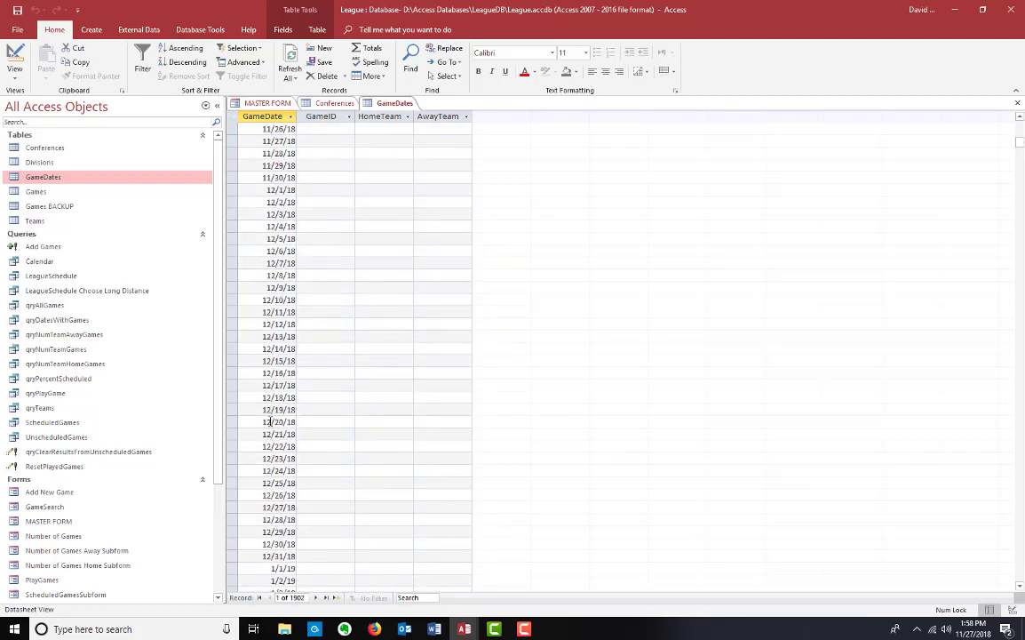
pyautogui.click(262, 117)
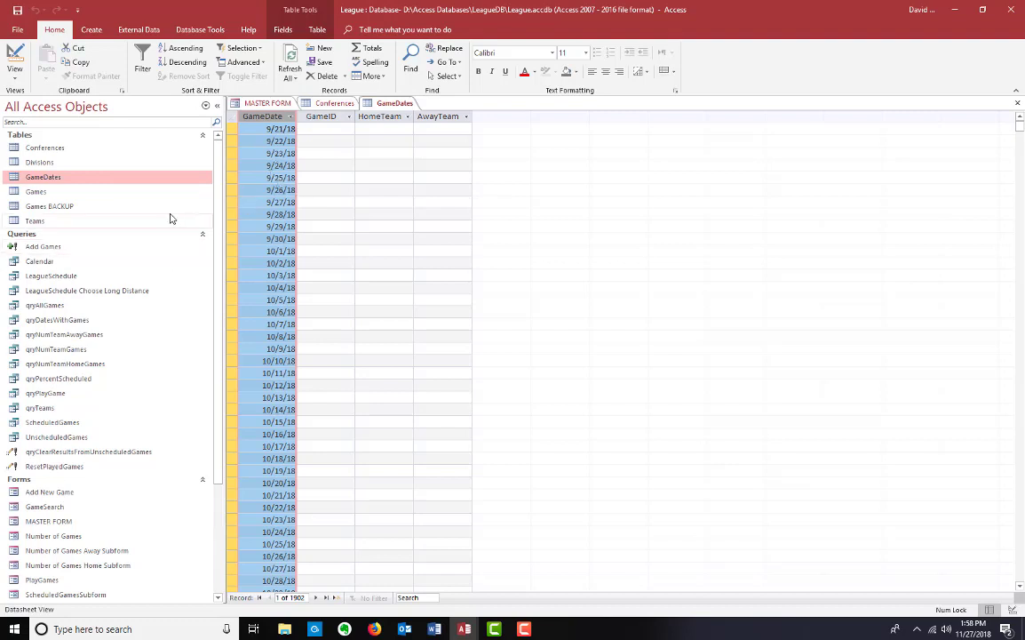
# - Open the Games table and select records 856 through 832
pyautogui.doubleClick(95, 194)
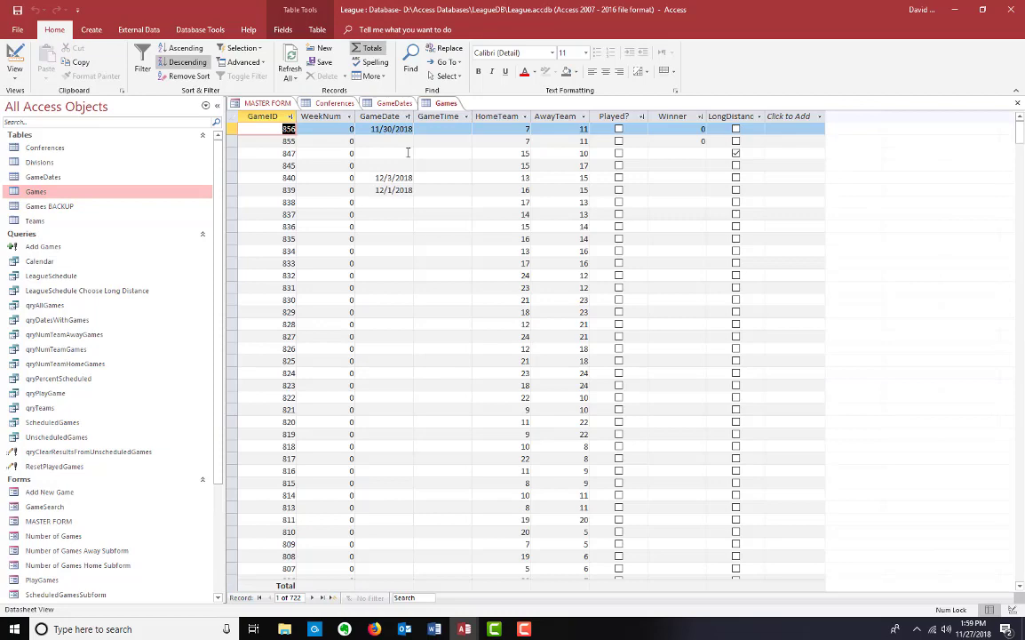
pyautogui.scroll(-20, 382, 359)
pyautogui.scroll(20, 411, 402)
pyautogui.moveTo(231, 129); pyautogui.dragTo(252, 279)
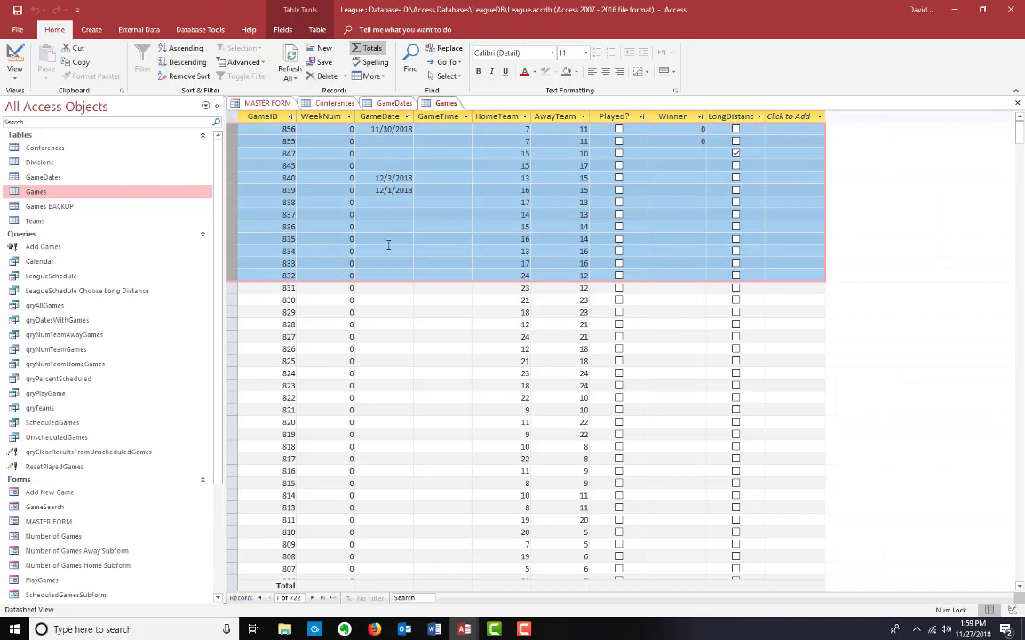
pyautogui.click(387, 291)
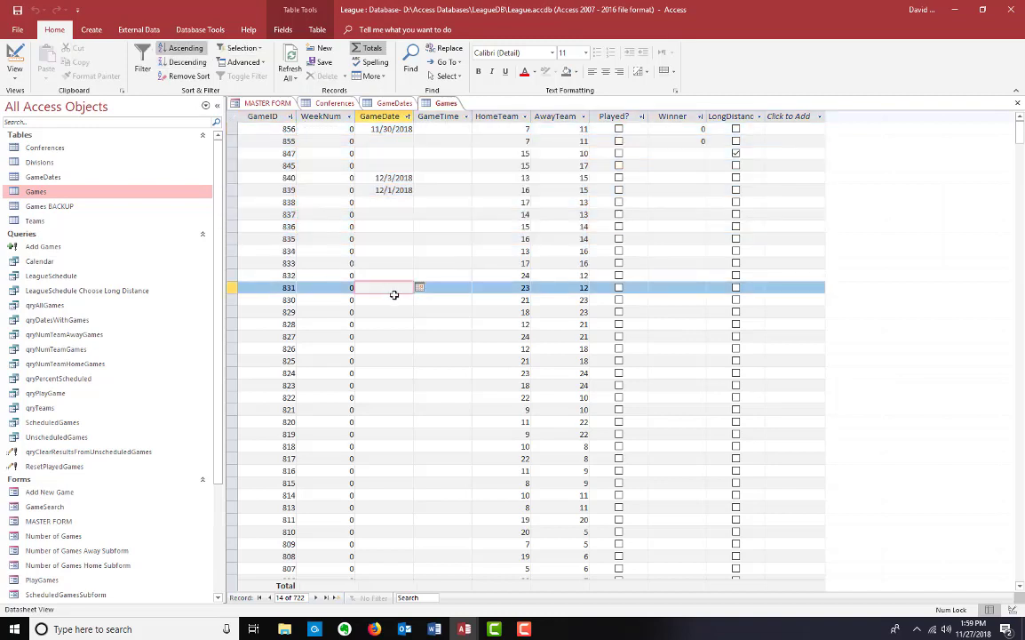
# - Close the Conferences, GameDates and Games tables
pyautogui.rightClick(333, 103)
pyautogui.click(352, 108)
pyautogui.rightClick(350, 105)
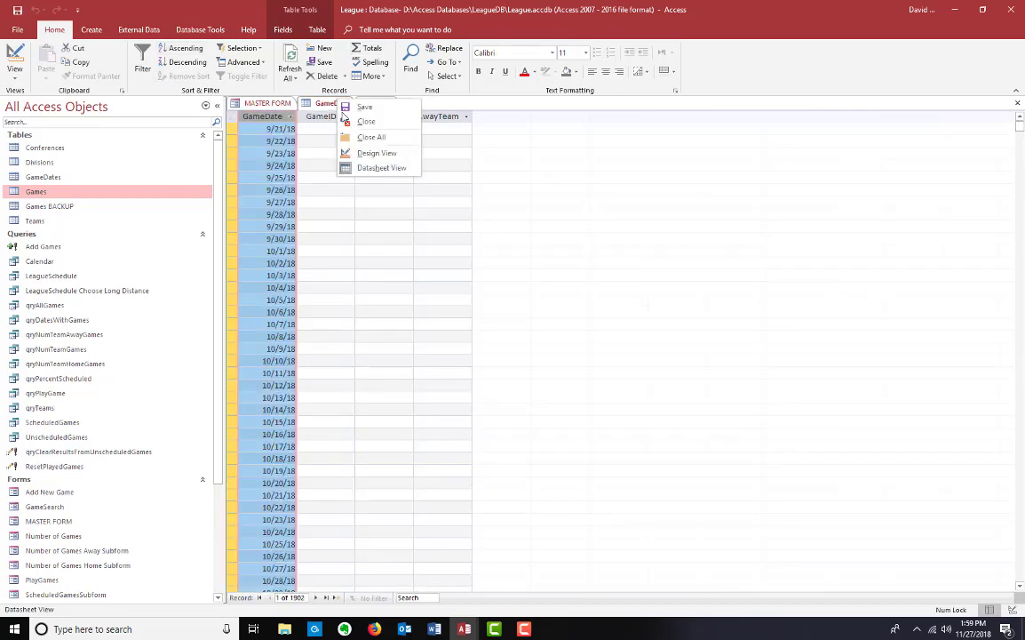
pyautogui.click(356, 121)
pyautogui.rightClick(330, 105)
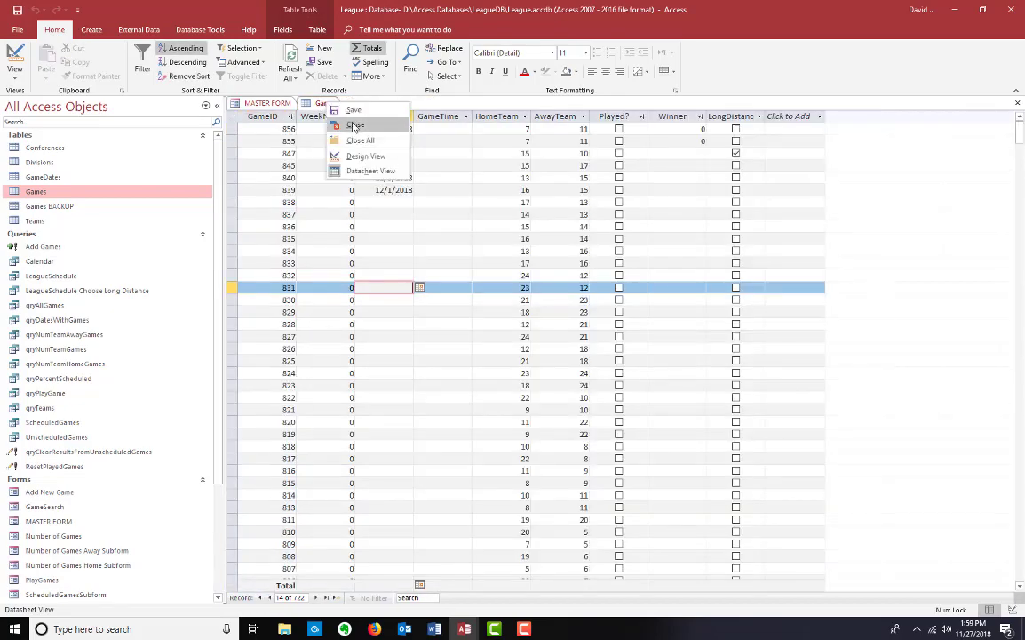
pyautogui.click(336, 122)
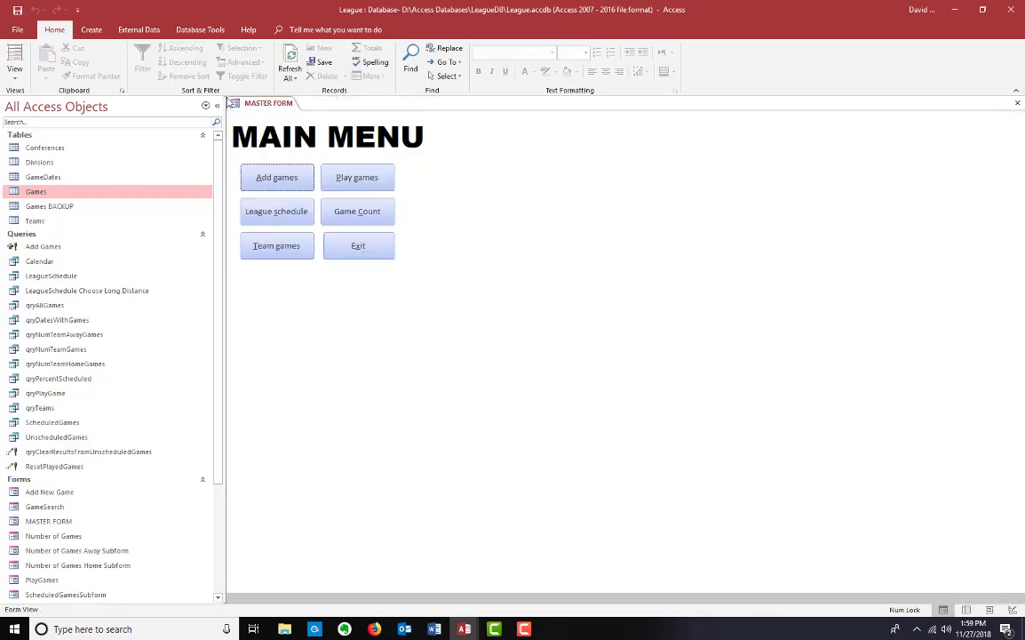
# - In Add New Game, add a game with Spokane away at Idaho home
pyautogui.click(286, 189)
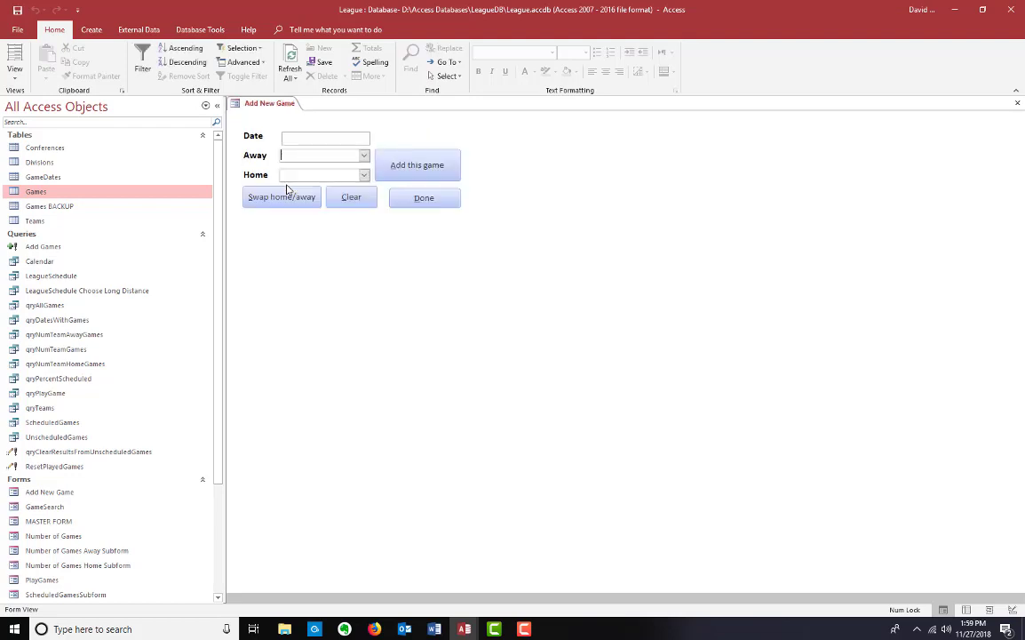
pyautogui.click(363, 157)
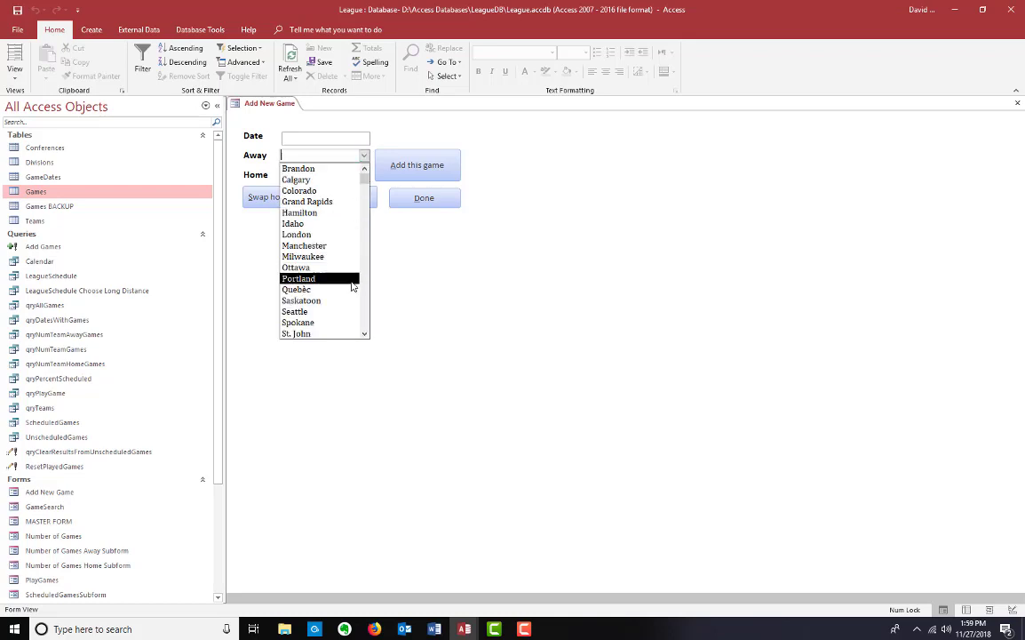
pyautogui.click(337, 321)
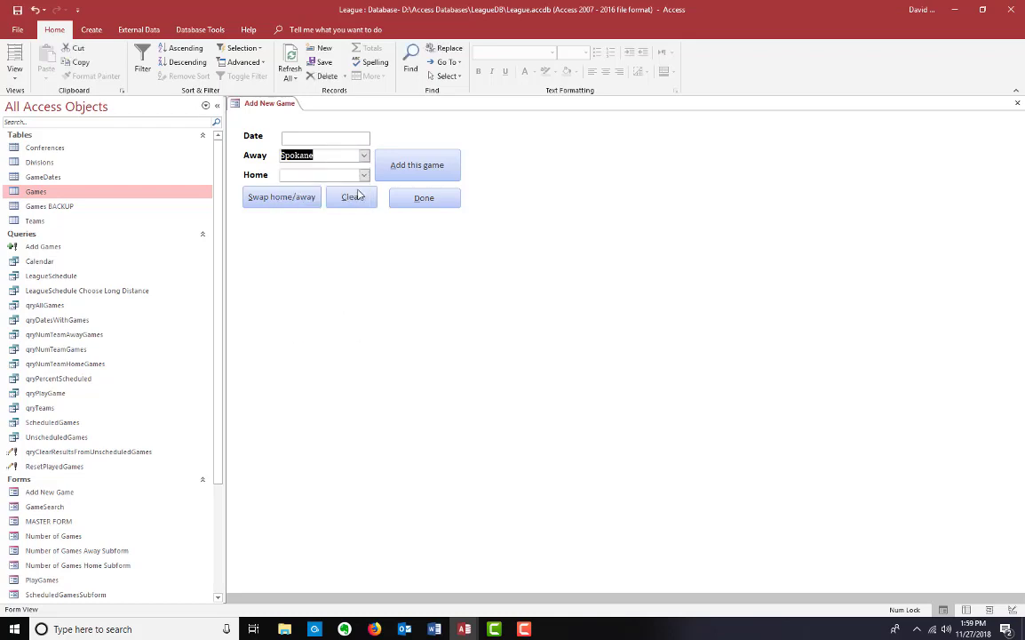
pyautogui.click(365, 175)
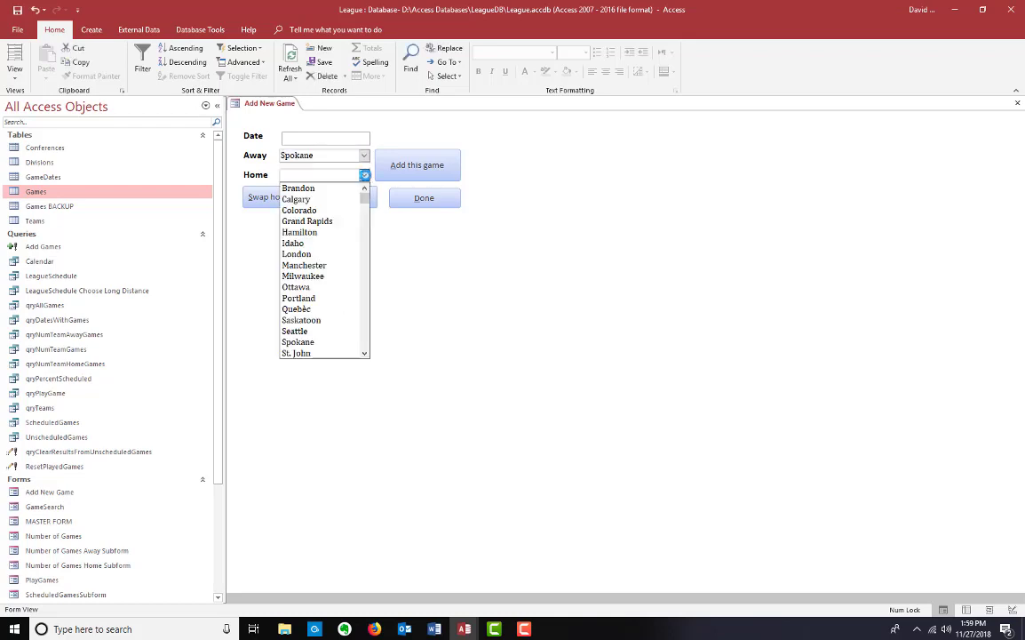
pyautogui.click(330, 243)
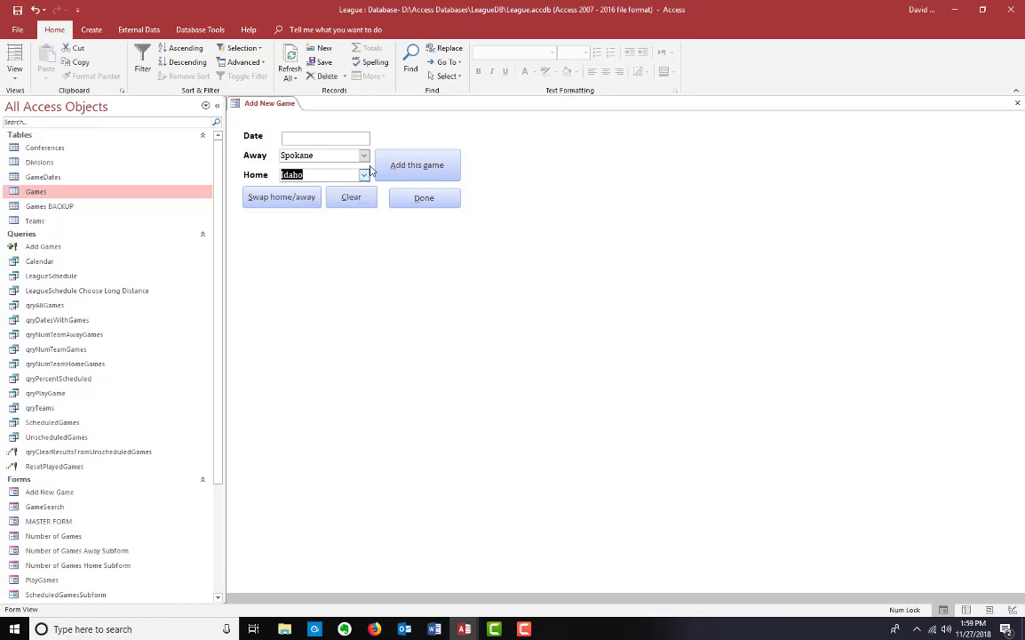
pyautogui.click(414, 170)
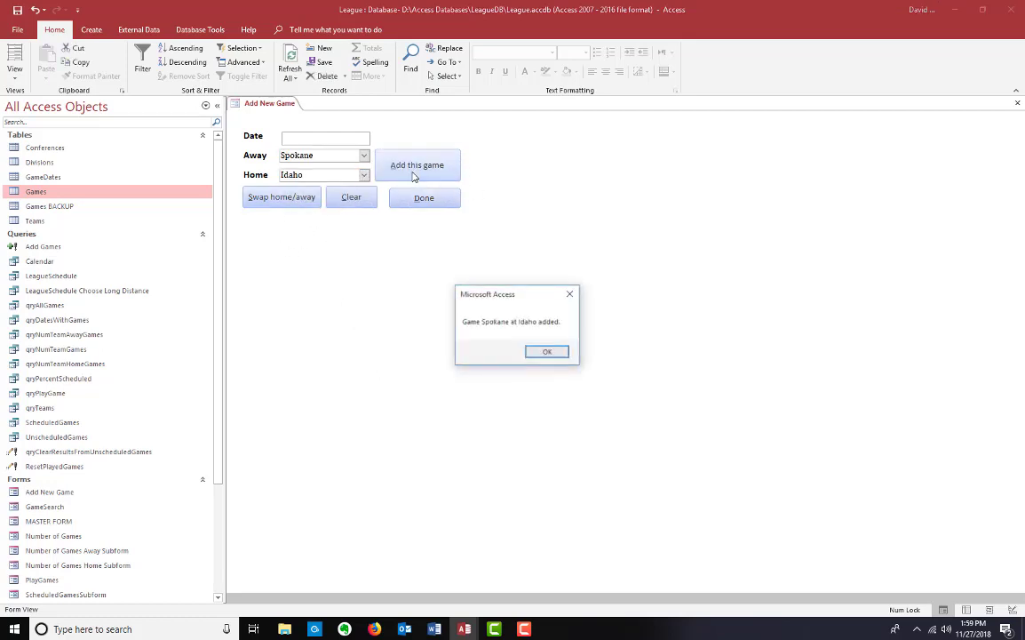
pyautogui.click(552, 353)
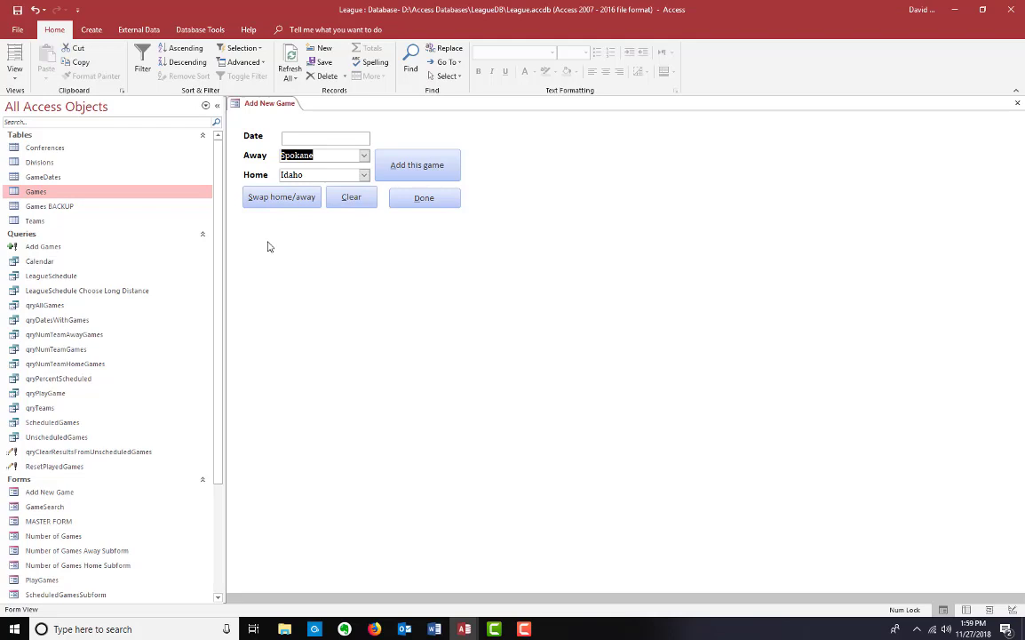
# - Swap home and away, date the game 1/1/19, and add Idaho at Spokane
pyautogui.click(282, 199)
pyautogui.click(288, 136)
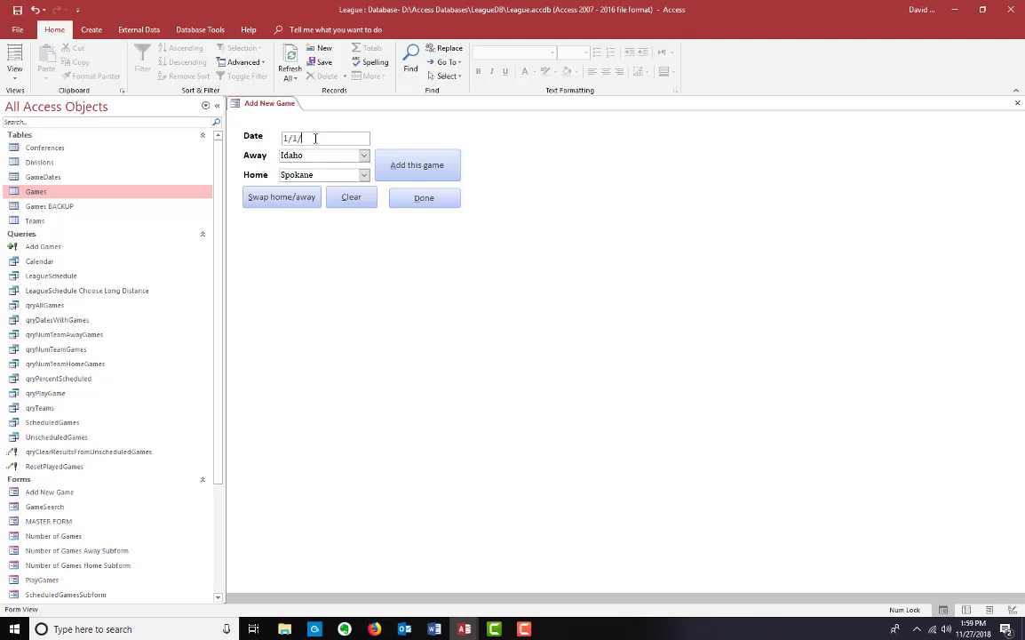
pyautogui.press('Tab')
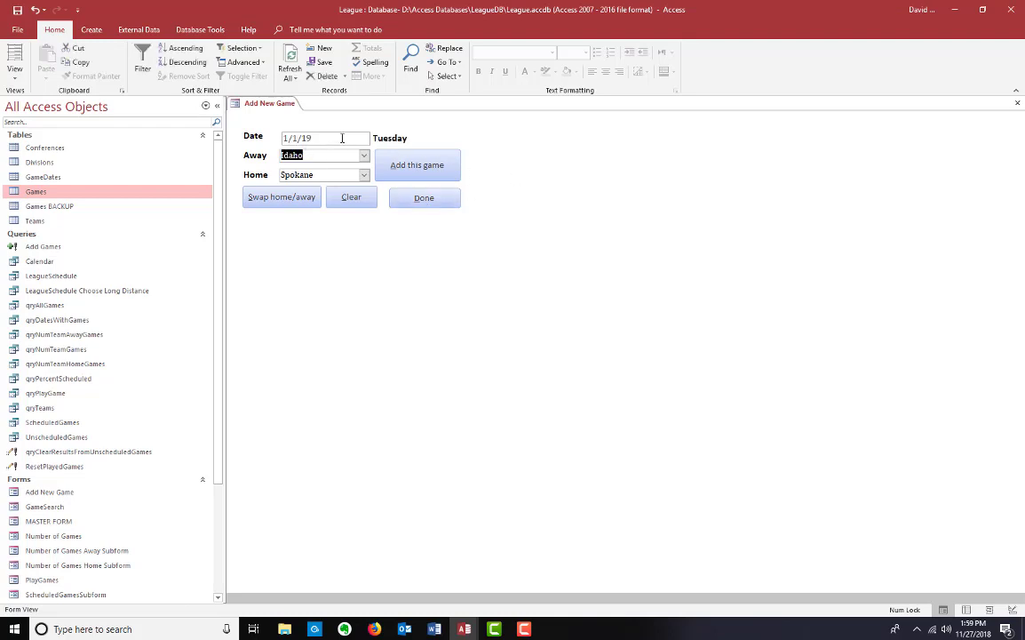
pyautogui.moveTo(343, 138); pyautogui.dragTo(272, 141)
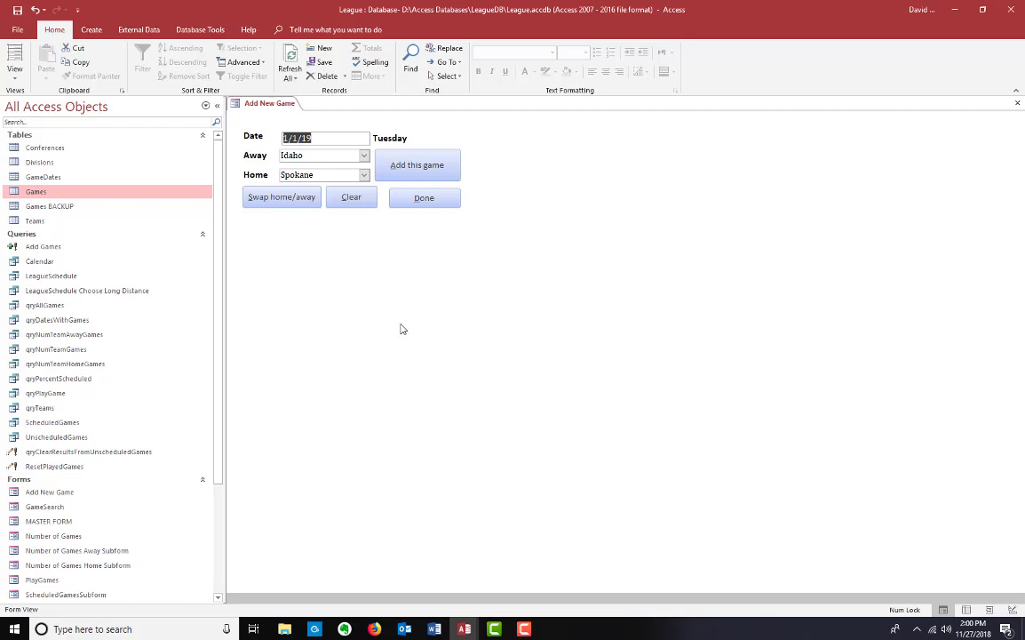
pyautogui.click(427, 173)
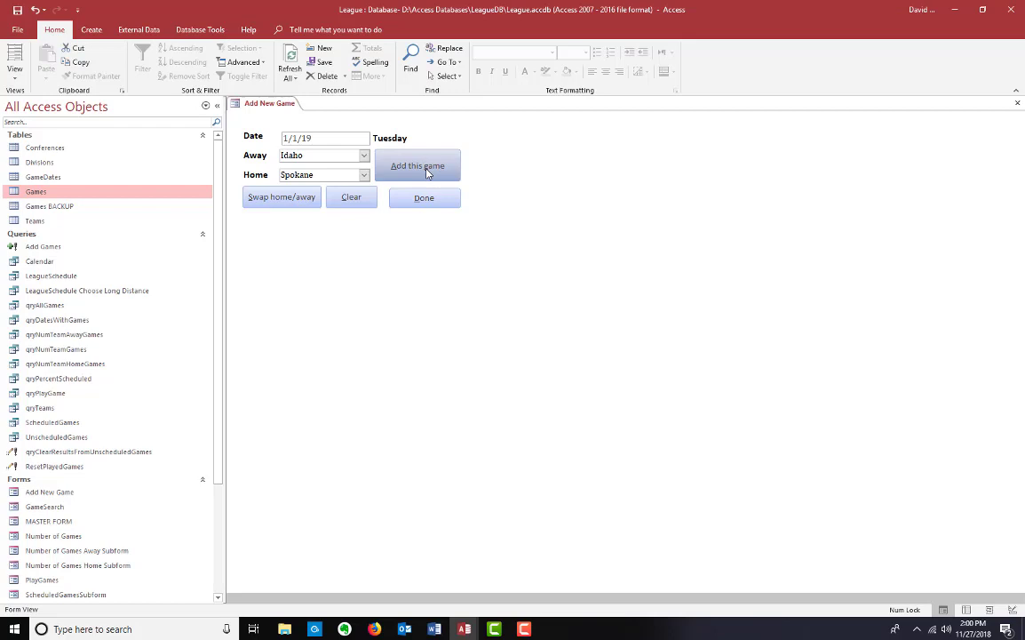
pyautogui.click(545, 352)
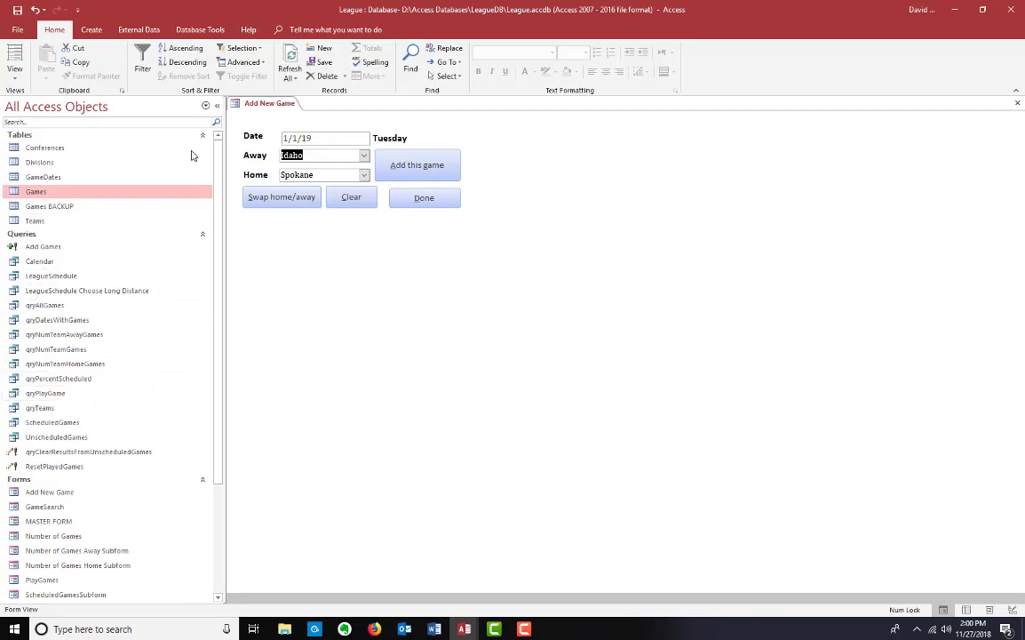
# - Return to the main menu and open the league schedule game search form
pyautogui.click(420, 199)
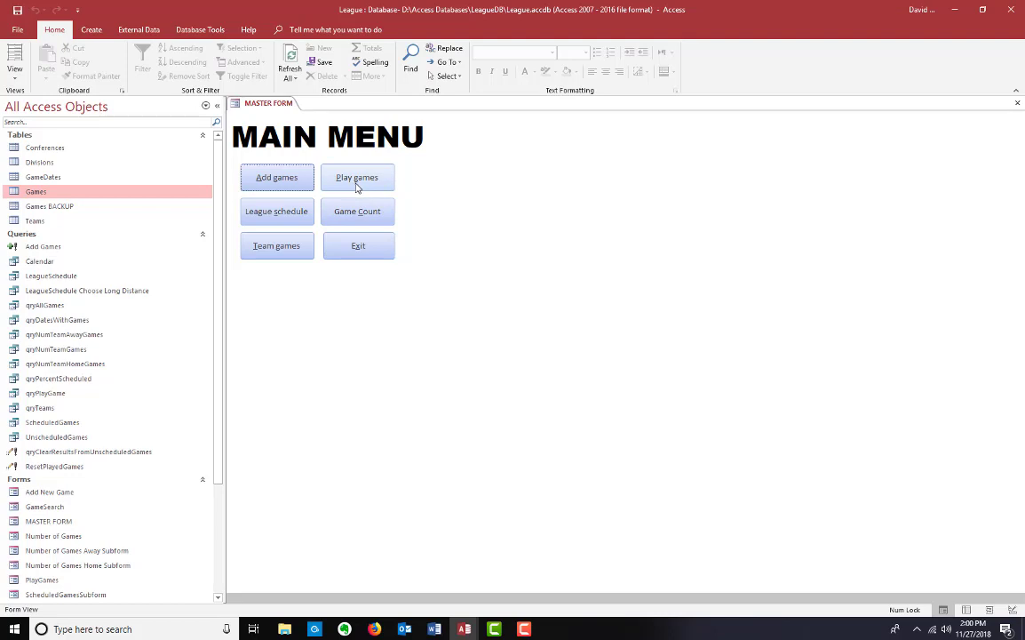
pyautogui.click(277, 213)
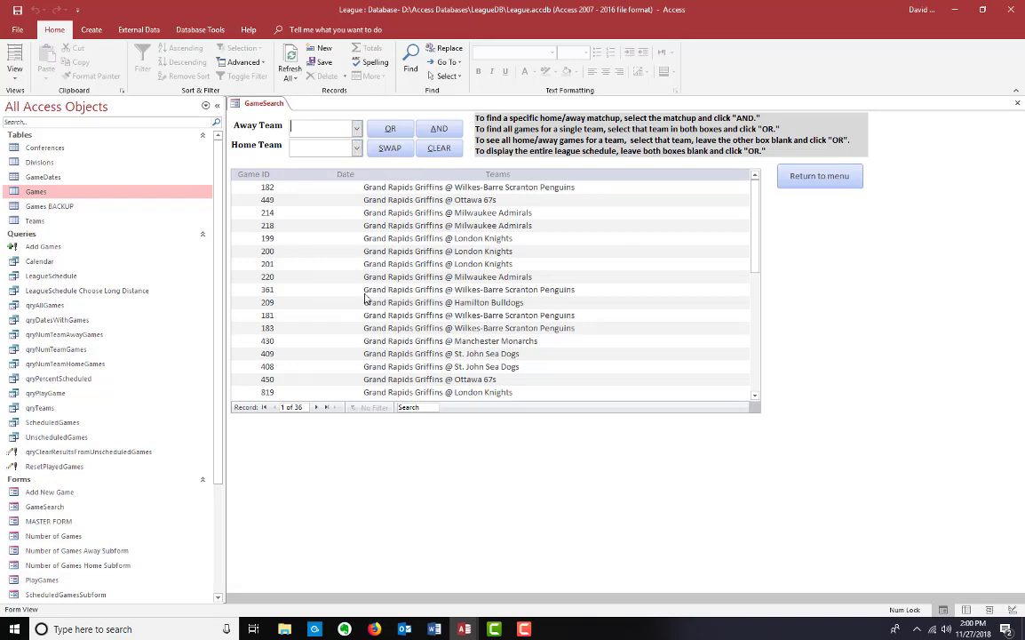
pyautogui.scroll(-3, 650, 253)
pyautogui.scroll(3, 627, 293)
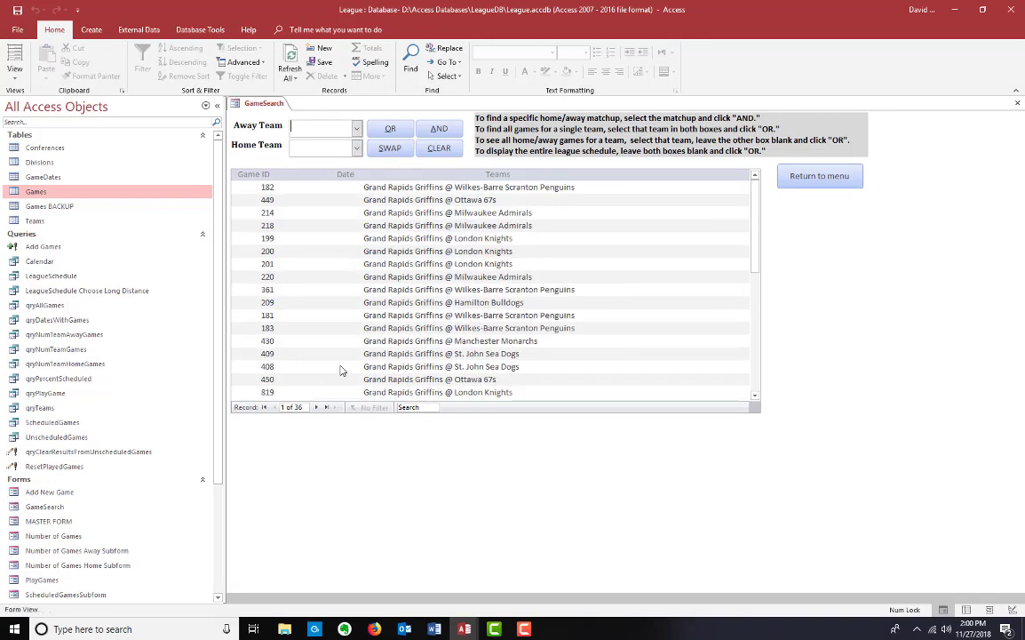
# - Search with Seattle as both teams, listing all Seattle games, then Seattle-versus-Seattle matchups
pyautogui.click(357, 127)
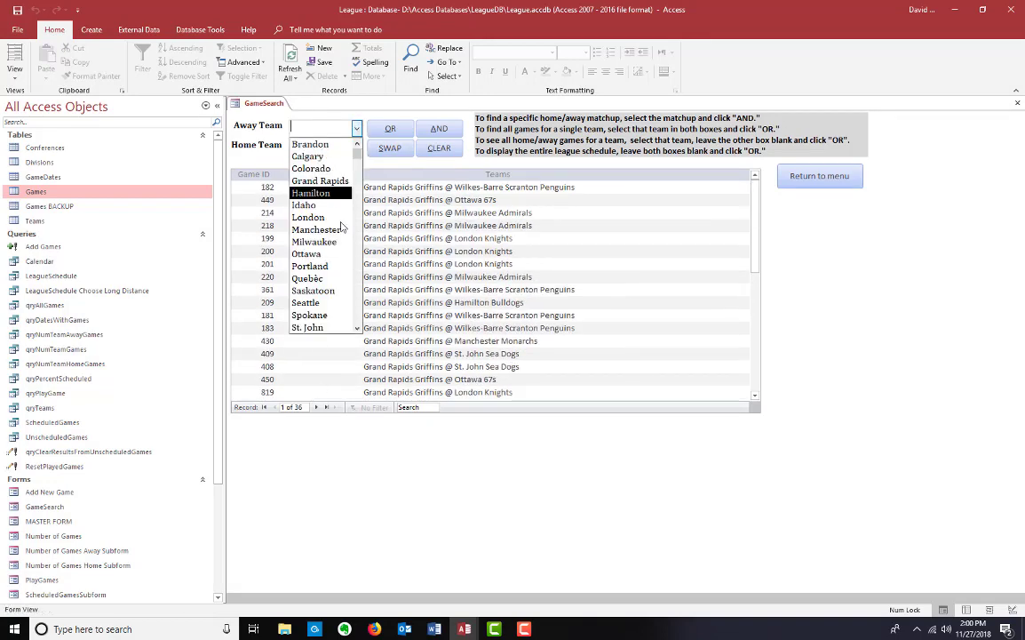
pyautogui.click(309, 302)
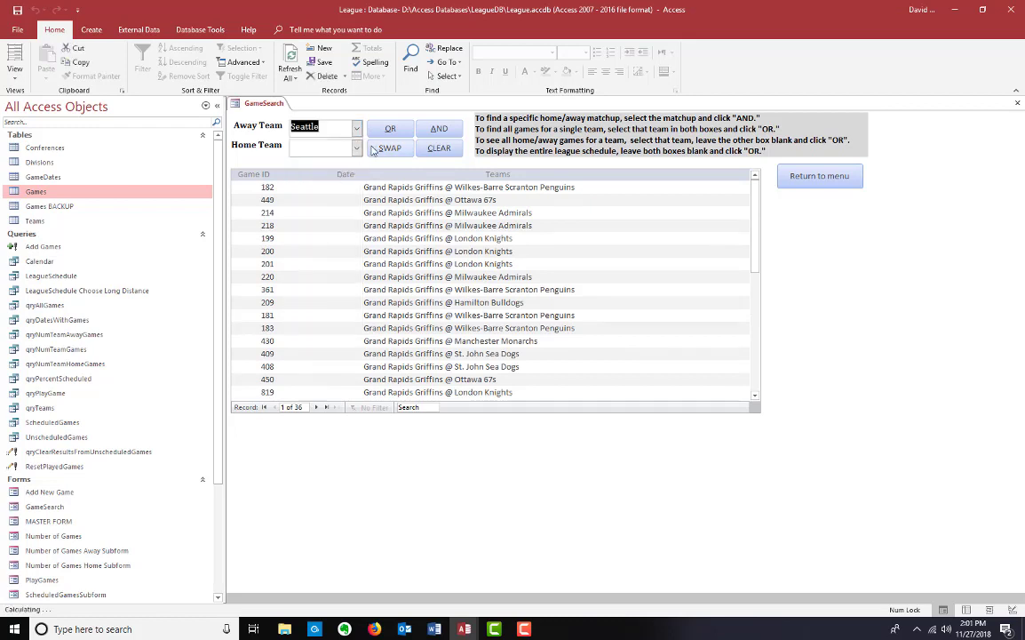
pyautogui.click(356, 148)
pyautogui.click(311, 321)
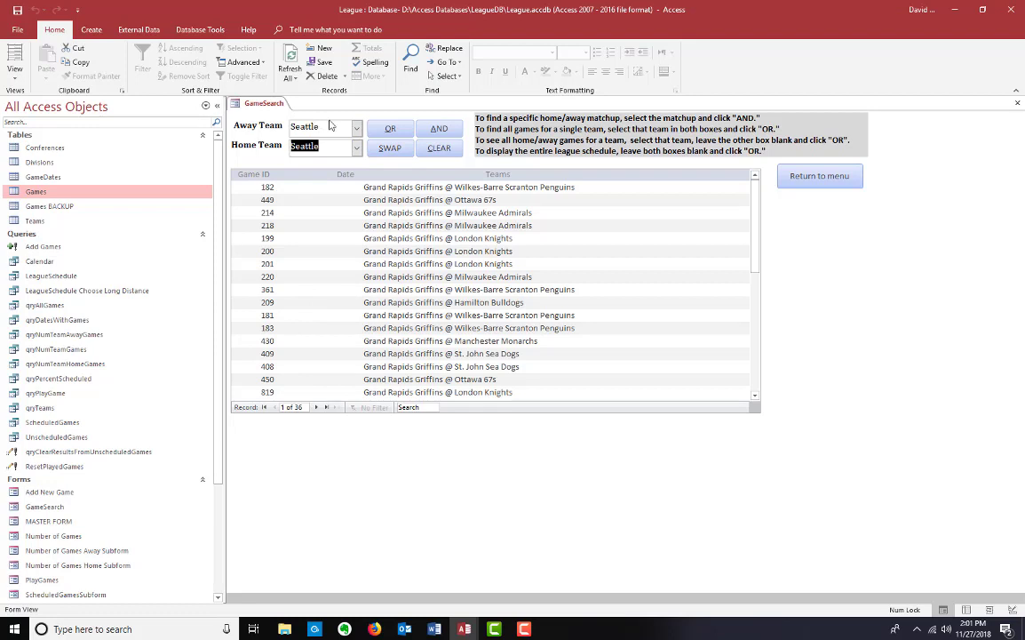
pyautogui.click(390, 129)
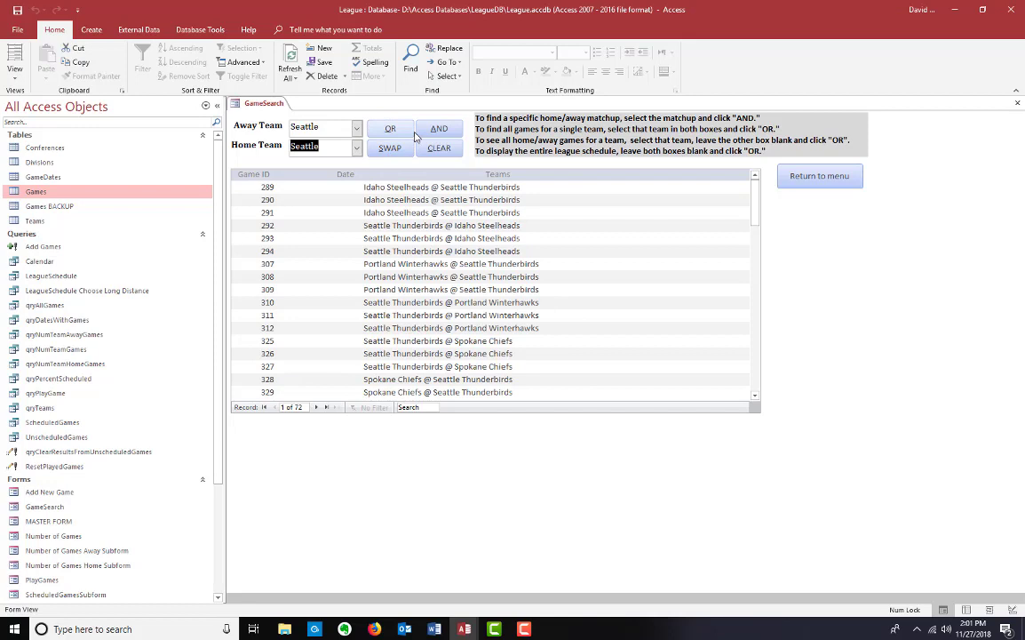
pyautogui.click(457, 129)
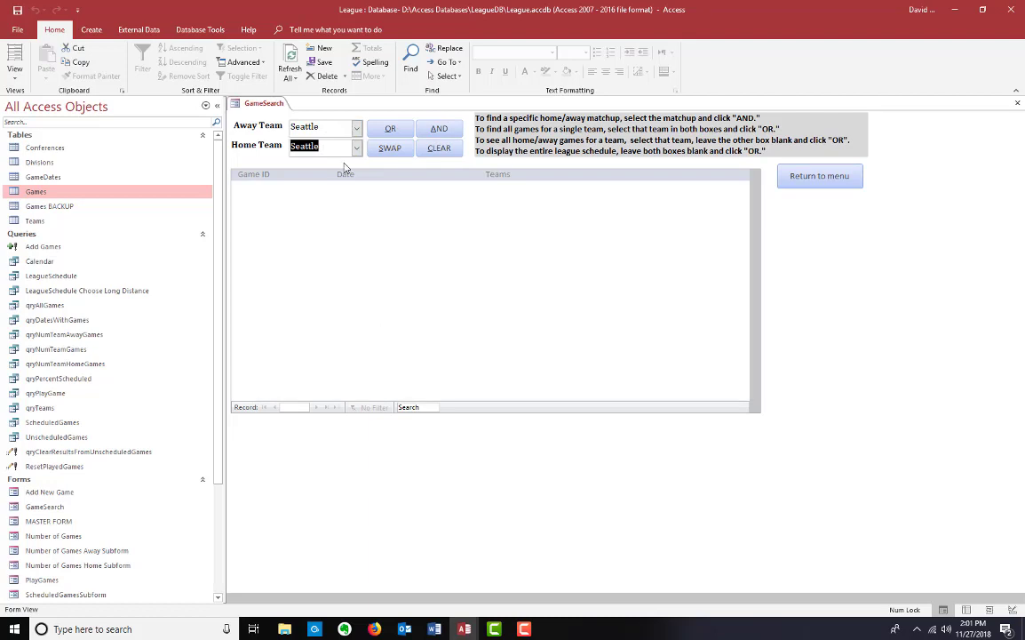
# - Clear the away team, set Spokane as home, and list all Spokane Chiefs home games
pyautogui.doubleClick(306, 128)
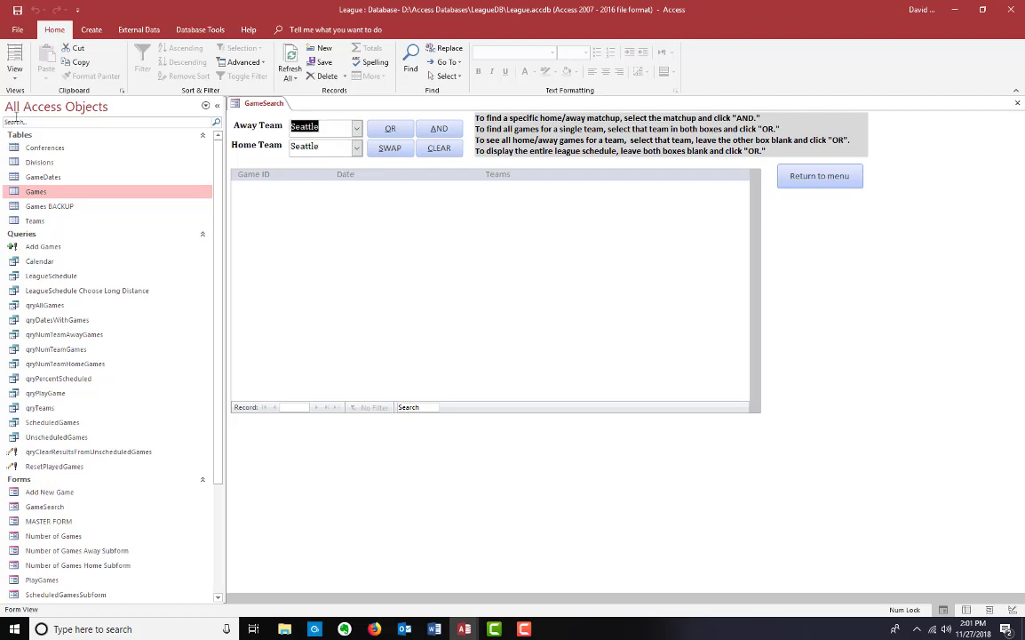
pyautogui.press('Delete')
pyautogui.click(356, 149)
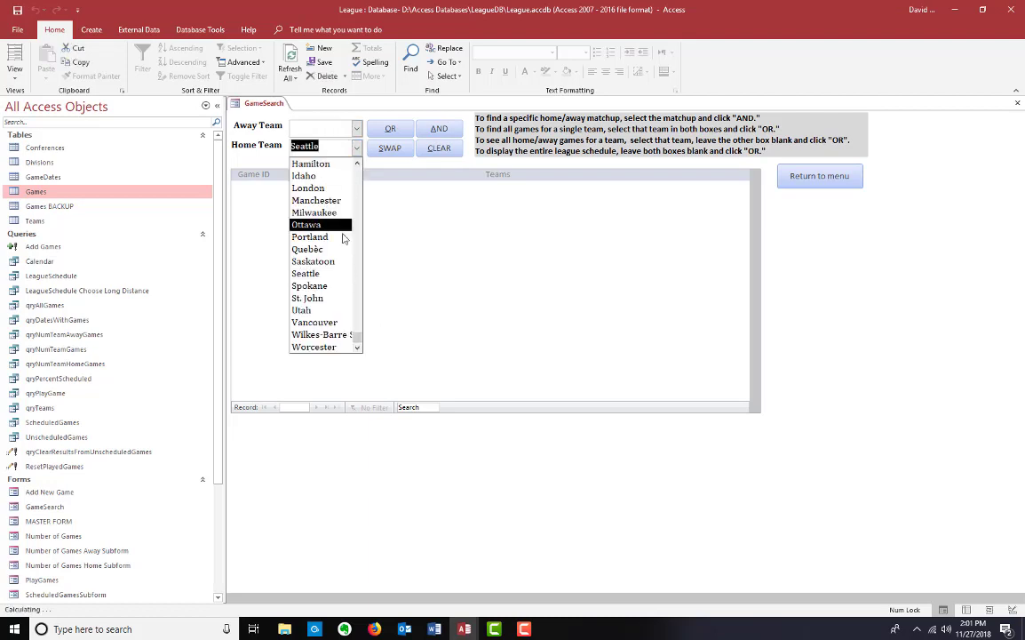
pyautogui.click(322, 286)
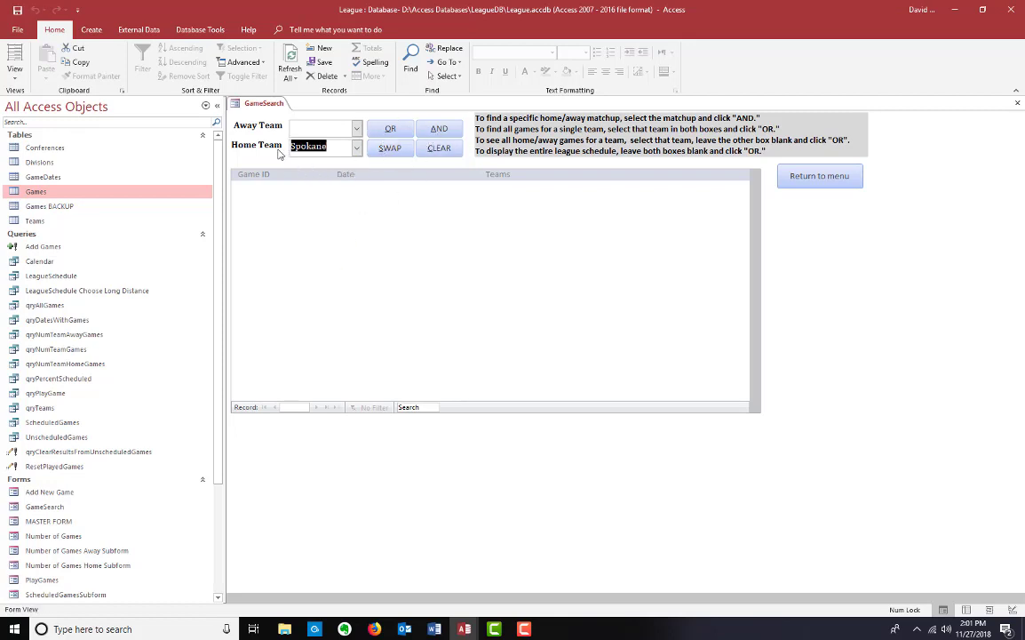
pyautogui.click(390, 129)
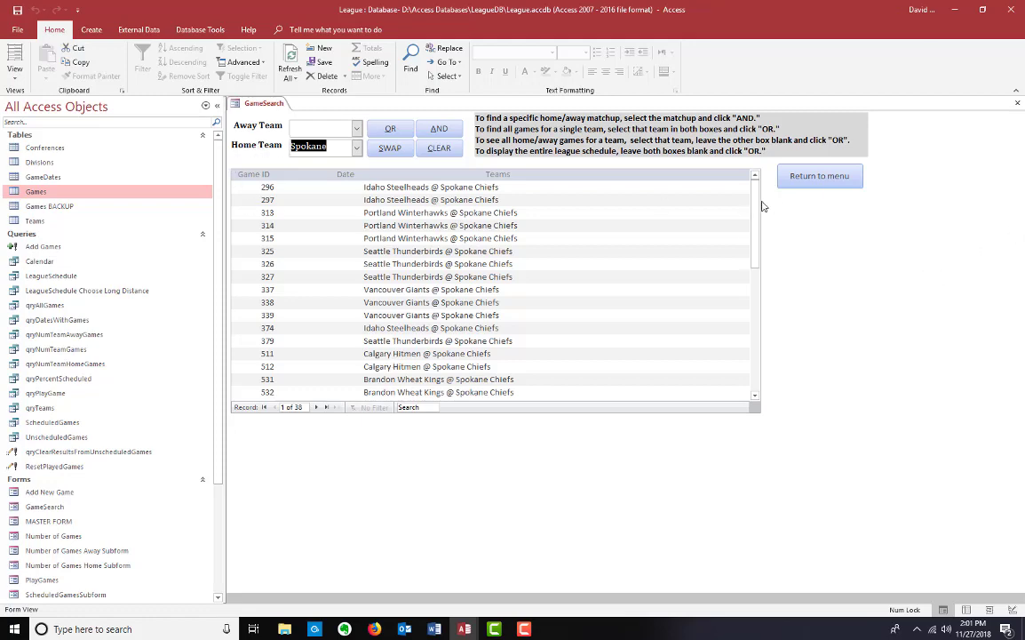
pyautogui.moveTo(756, 197); pyautogui.dragTo(762, 160)
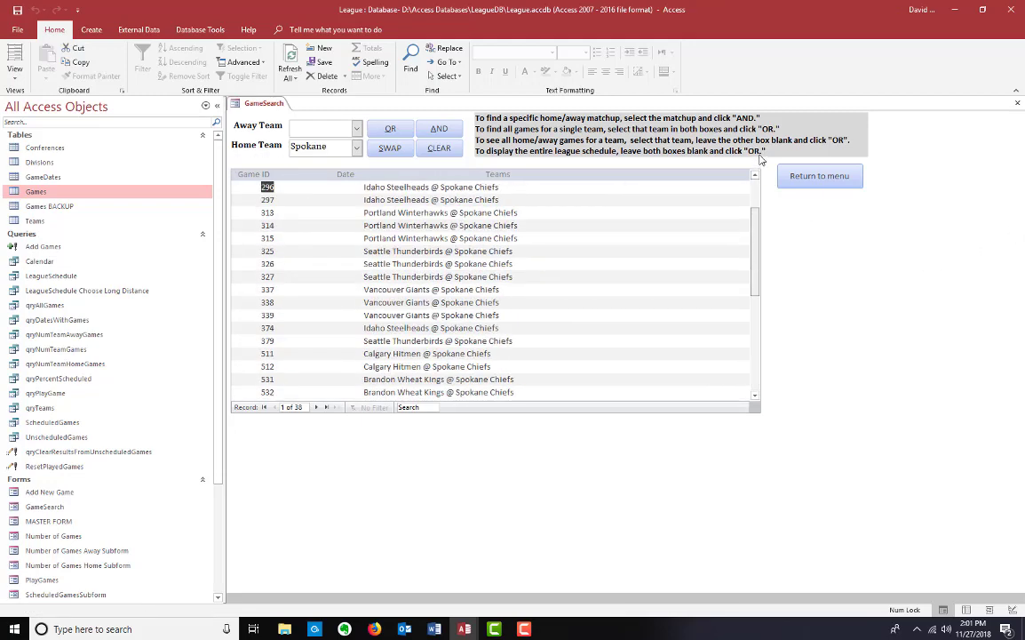
# - List Spokane at Saskatoon, Saskatoon at Spokane, then all games of either team, and return to the menu
pyautogui.click(389, 148)
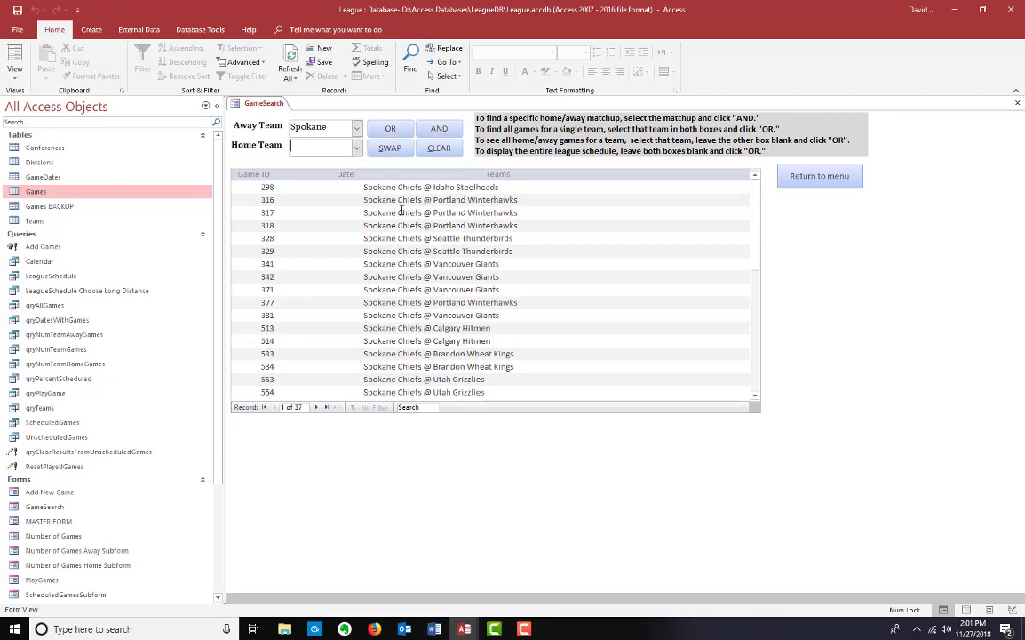
pyautogui.click(357, 148)
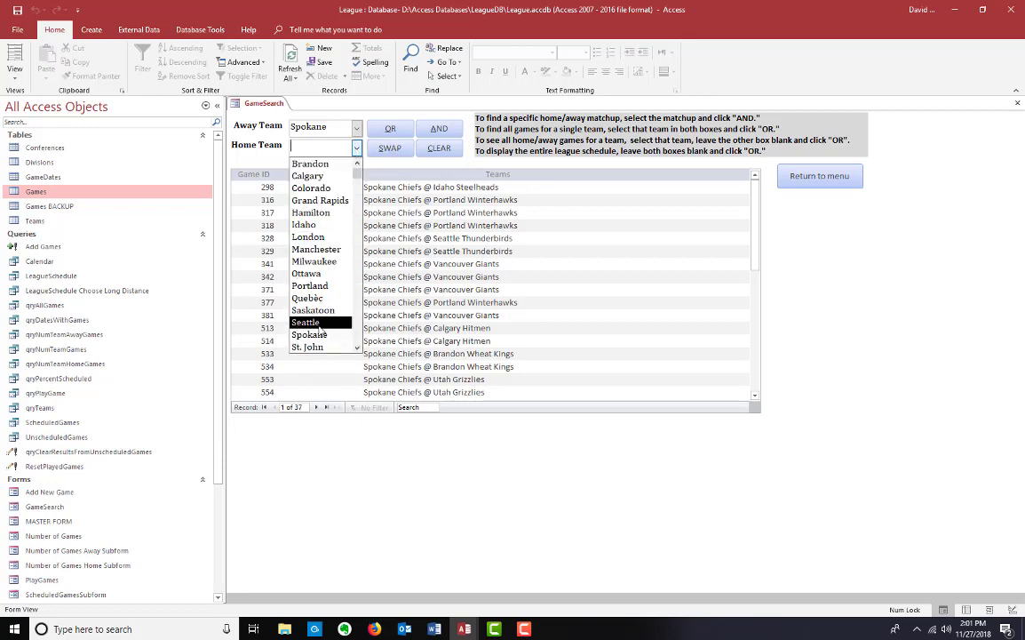
pyautogui.click(315, 310)
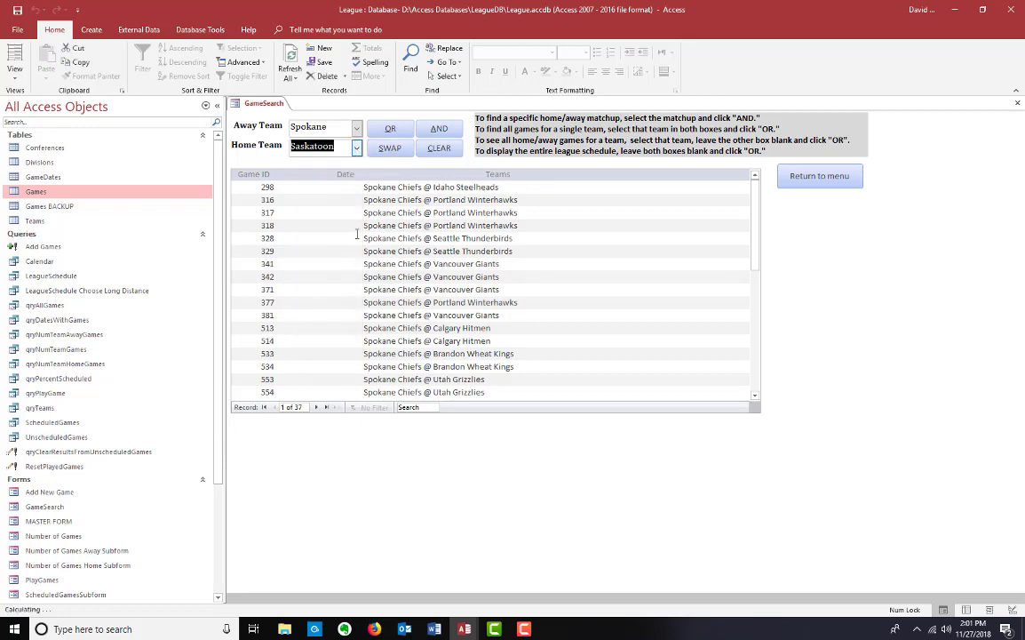
pyautogui.click(438, 131)
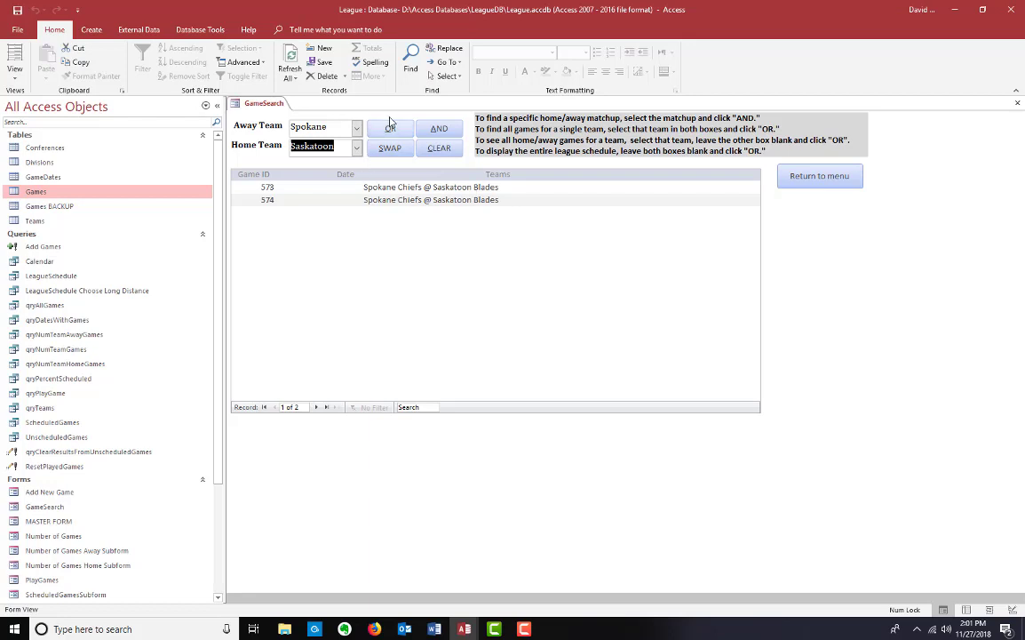
pyautogui.click(389, 149)
pyautogui.click(435, 130)
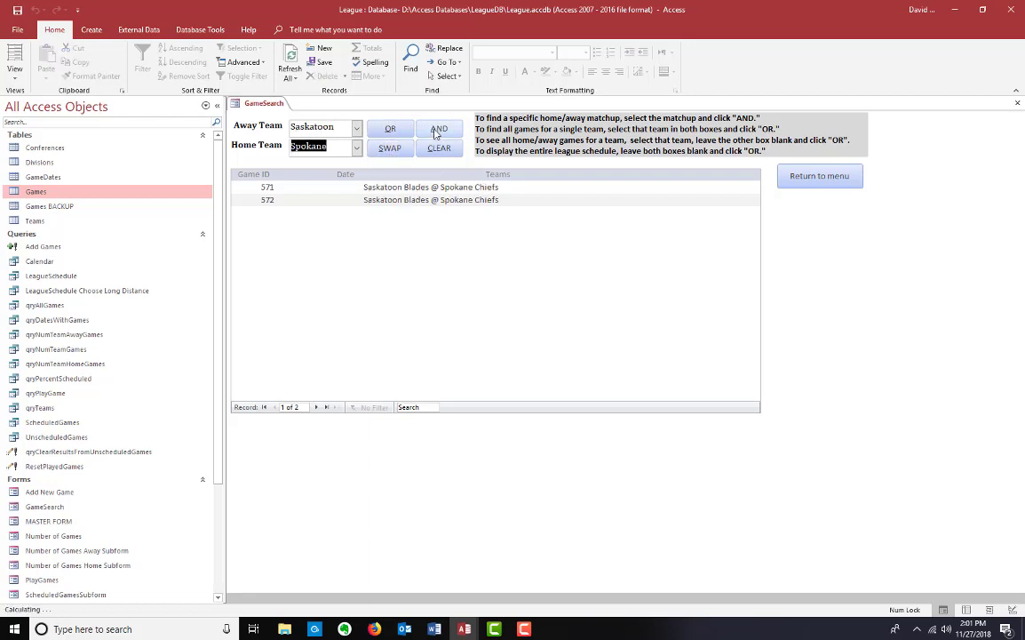
pyautogui.click(389, 130)
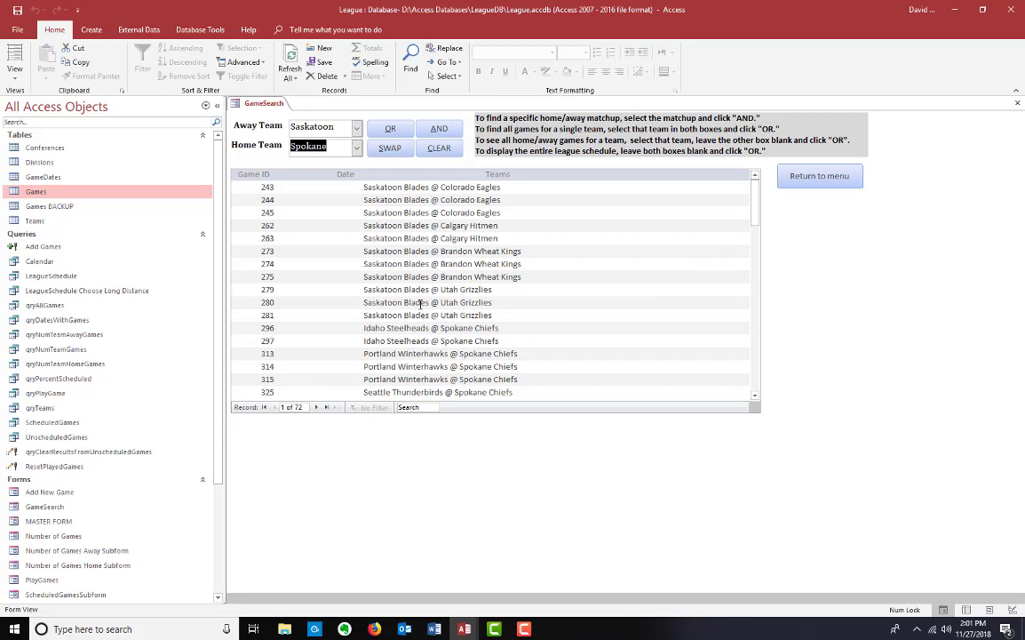
pyautogui.click(819, 176)
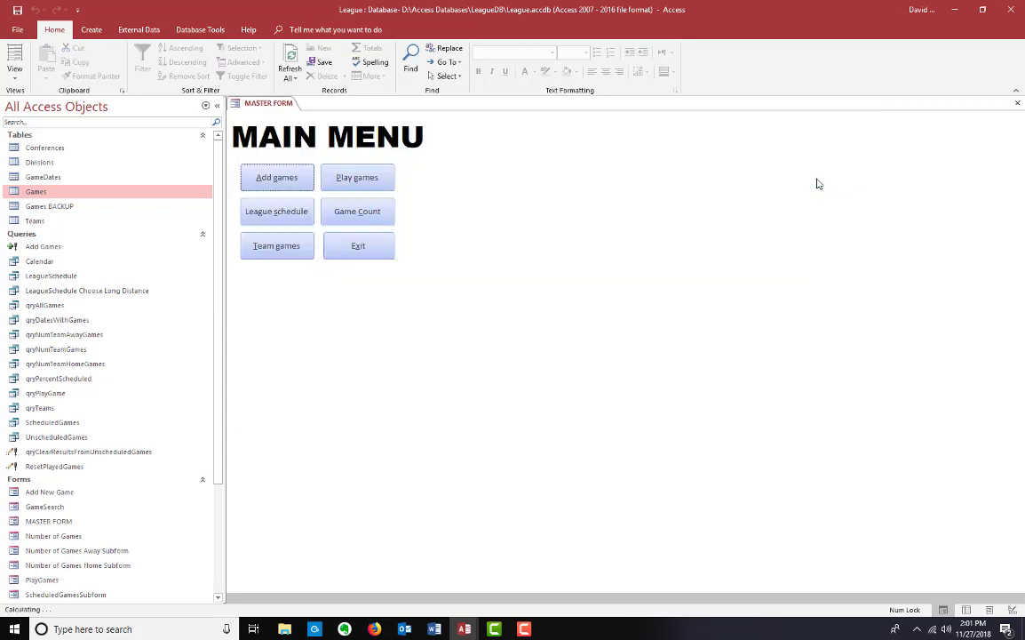
# - Open the Team games form showing the Grand Rapids Griffins' games
pyautogui.click(276, 248)
pyautogui.click(384, 155)
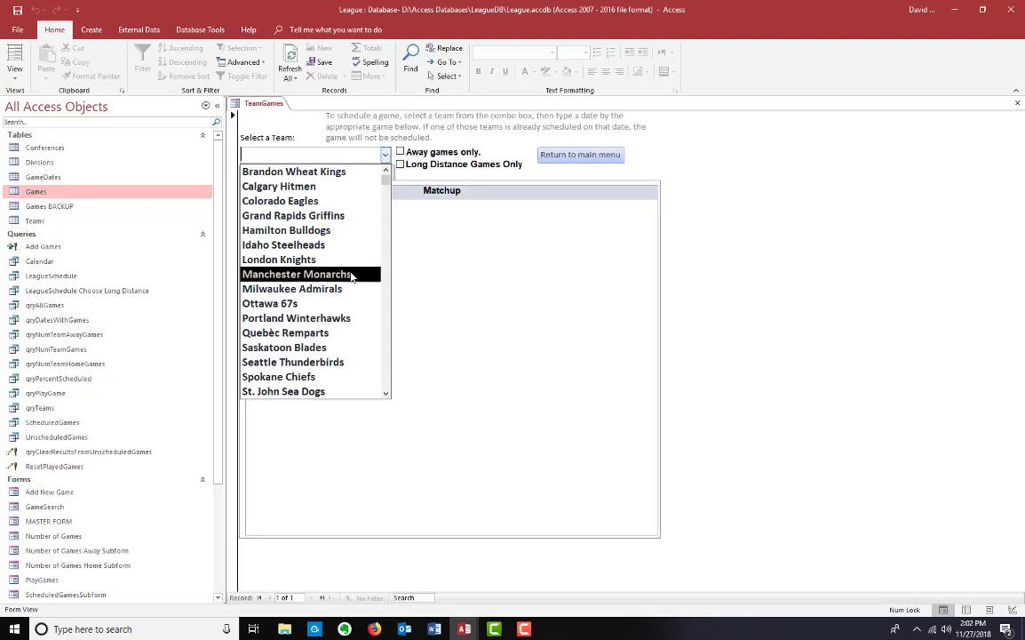
pyautogui.click(331, 215)
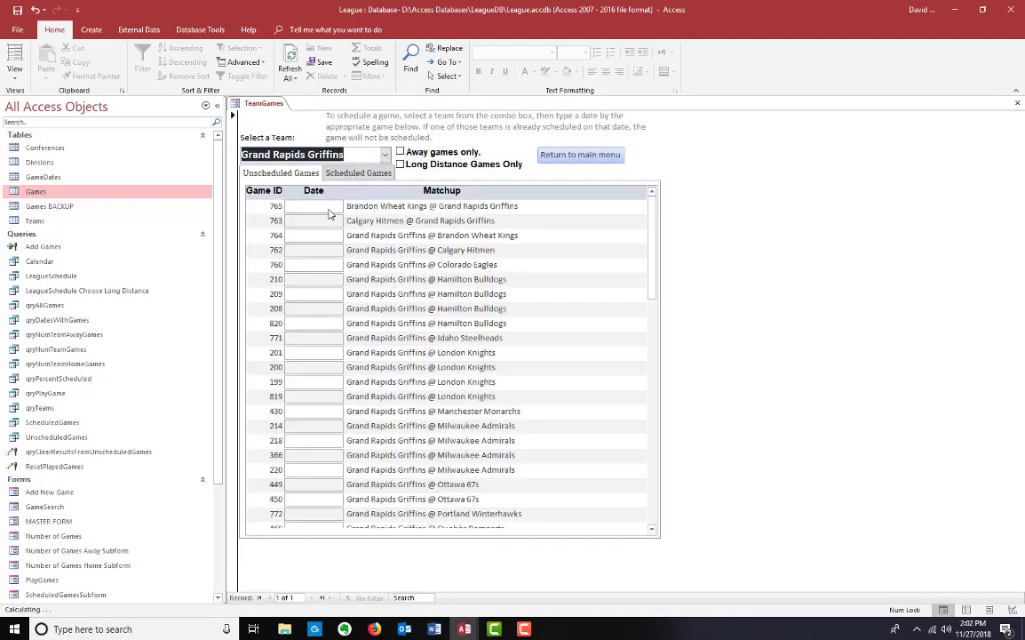
pyautogui.scroll(-2, 523, 474)
pyautogui.scroll(2, 517, 485)
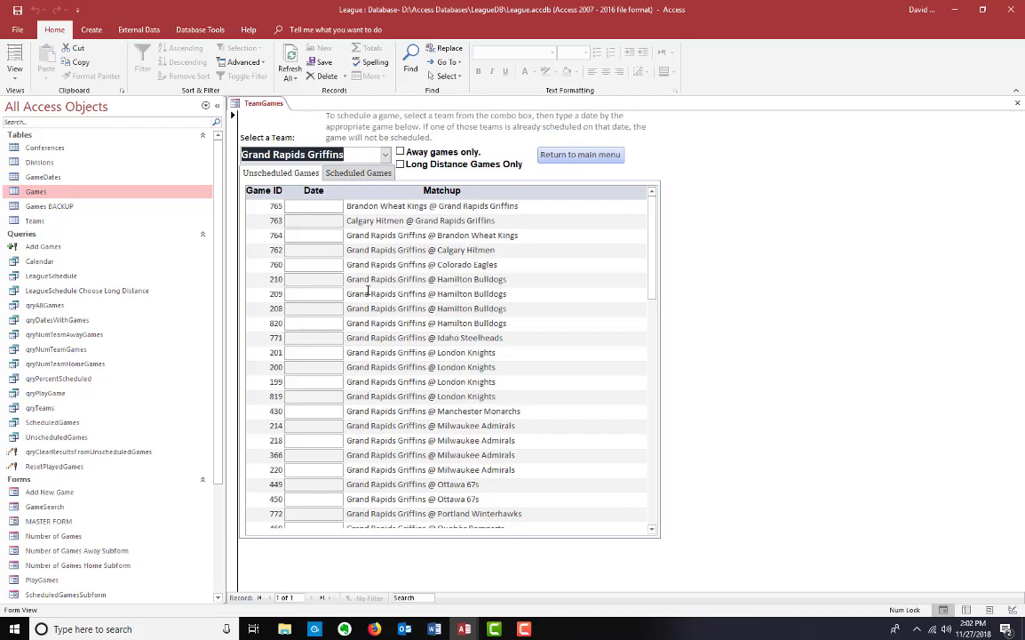
# - Date game 763 as 12/5 and find it among the Griffins' scheduled games
pyautogui.click(321, 219)
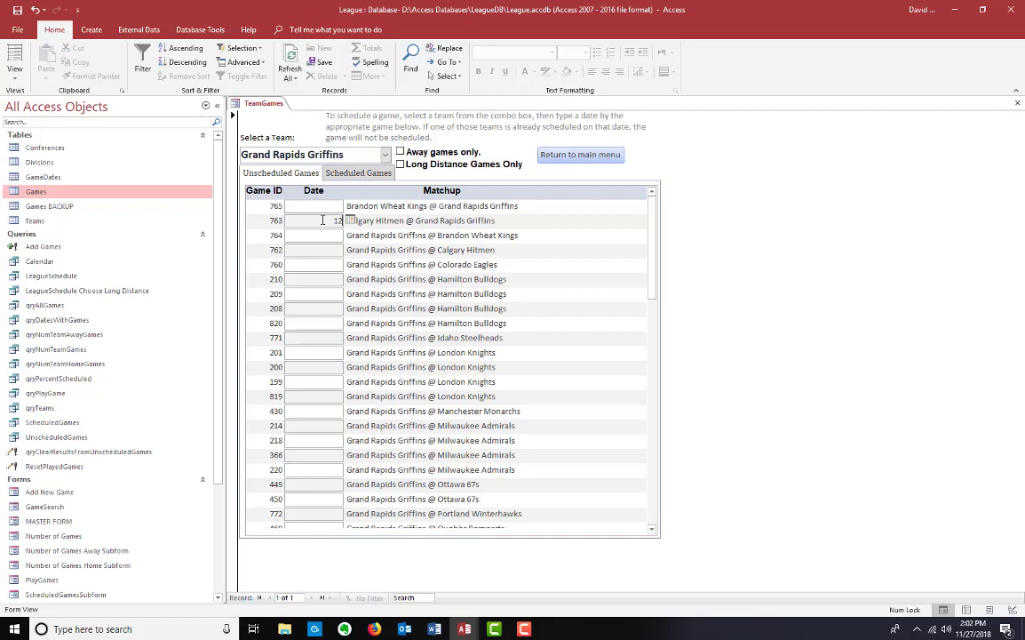
pyautogui.write('12/5/')
pyautogui.press('Return')
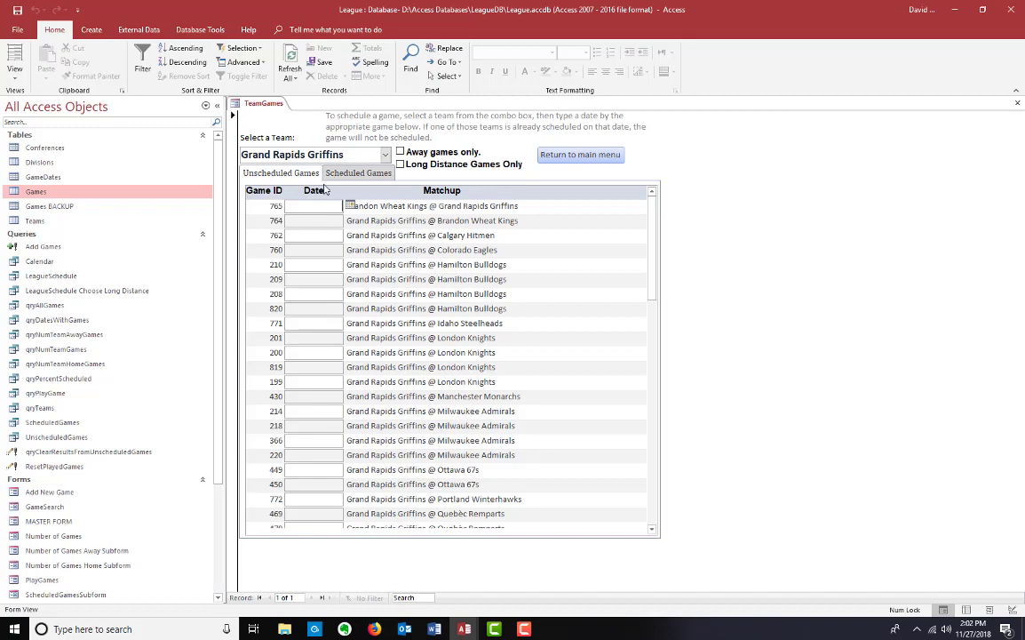
pyautogui.click(356, 174)
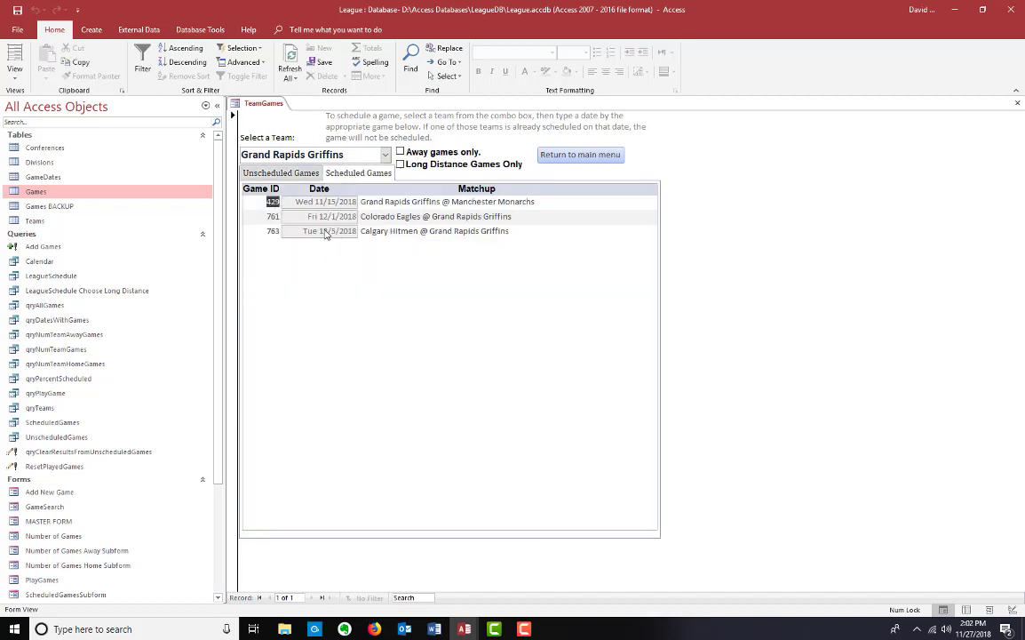
pyautogui.click(327, 232)
# - Back on unscheduled games, filter the list to away-only, long-distance games
pyautogui.click(258, 173)
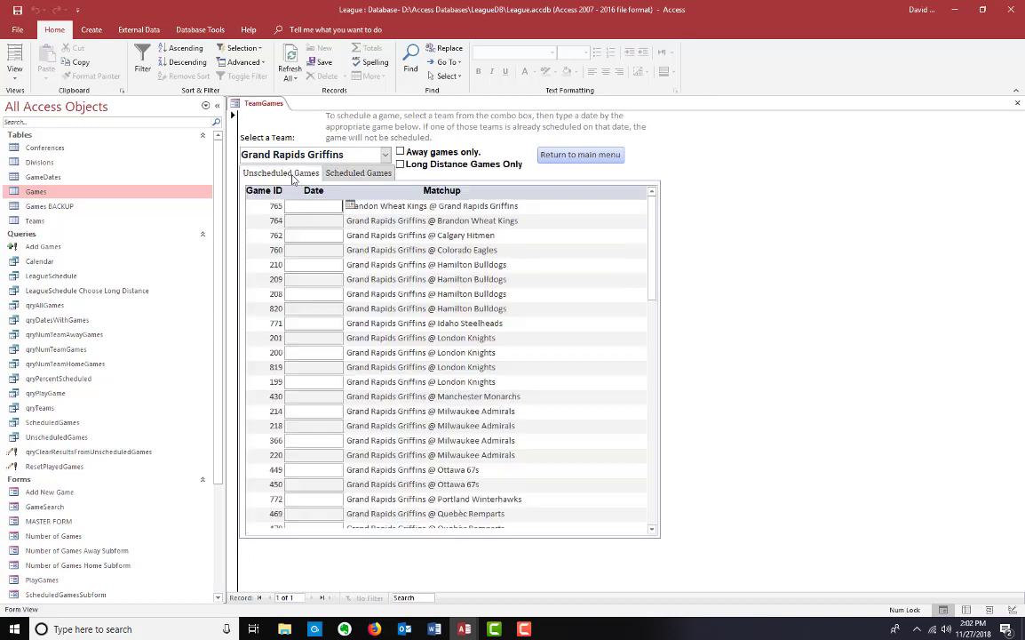
pyautogui.click(400, 152)
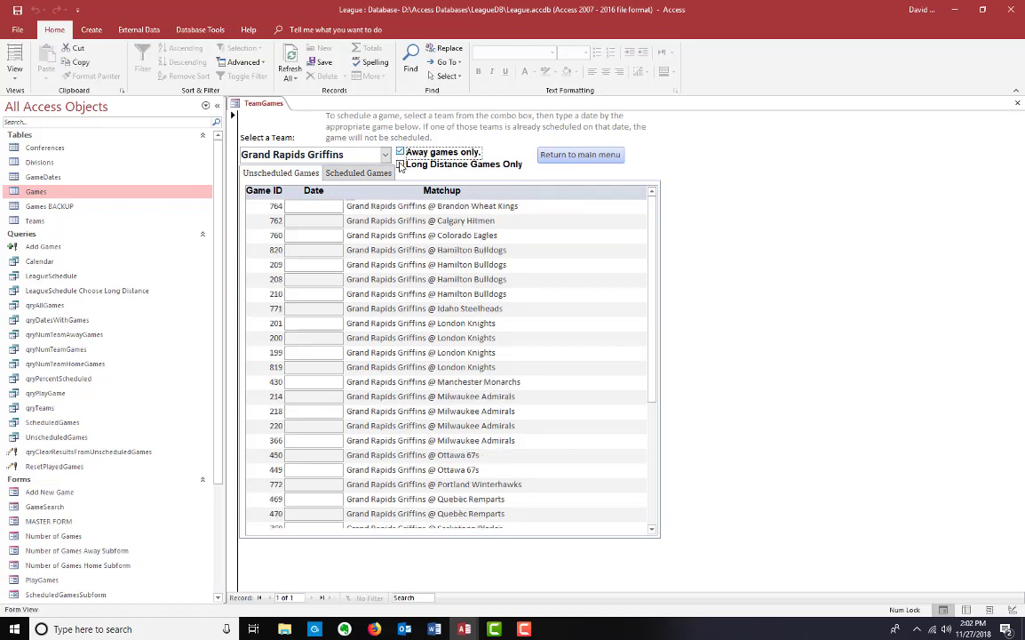
pyautogui.click(400, 165)
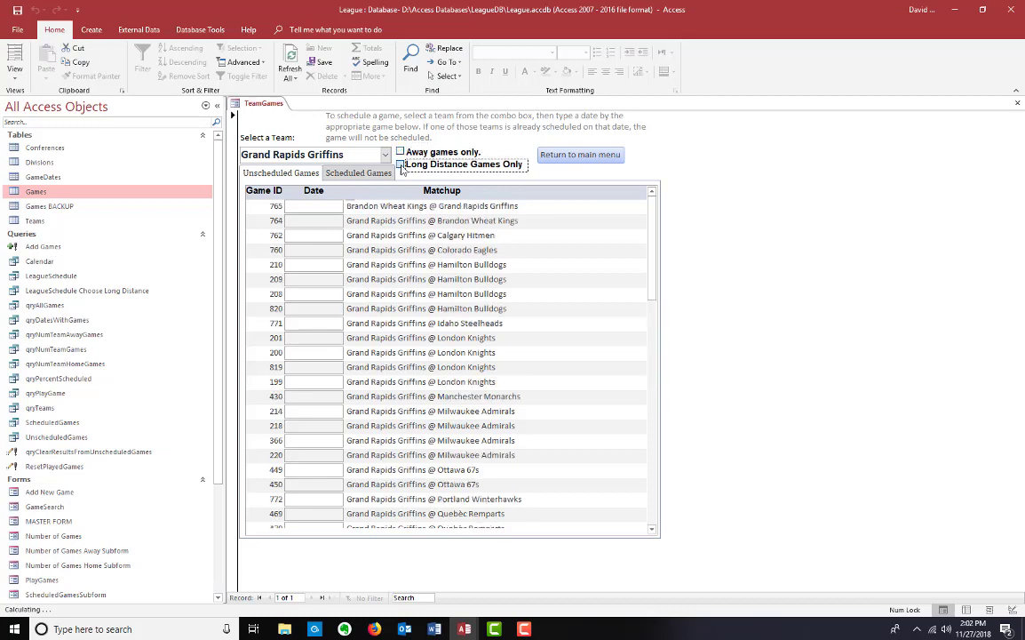
pyautogui.click(426, 155)
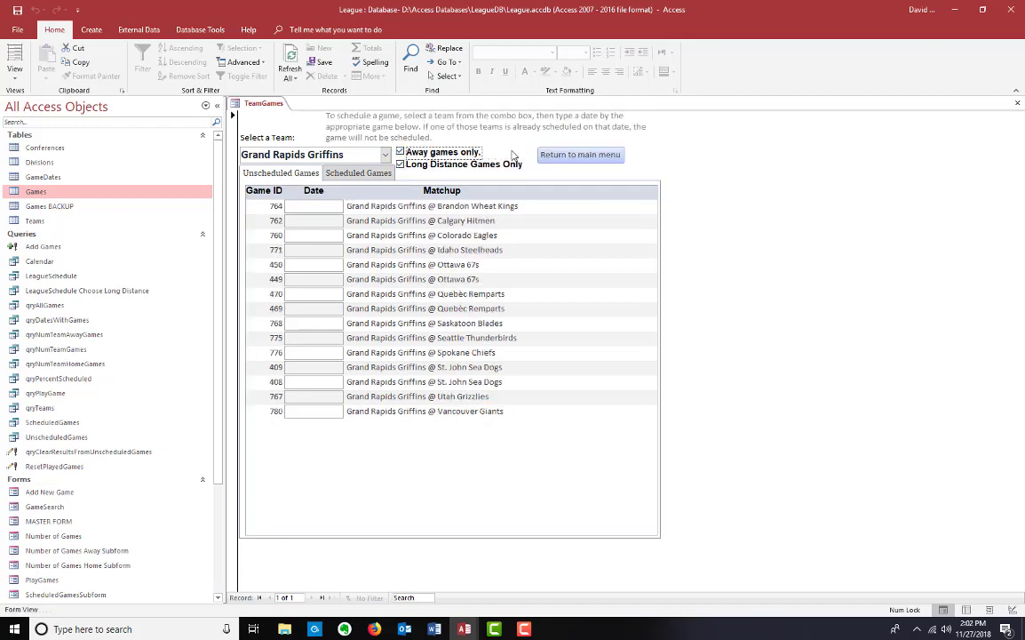
pyautogui.click(471, 162)
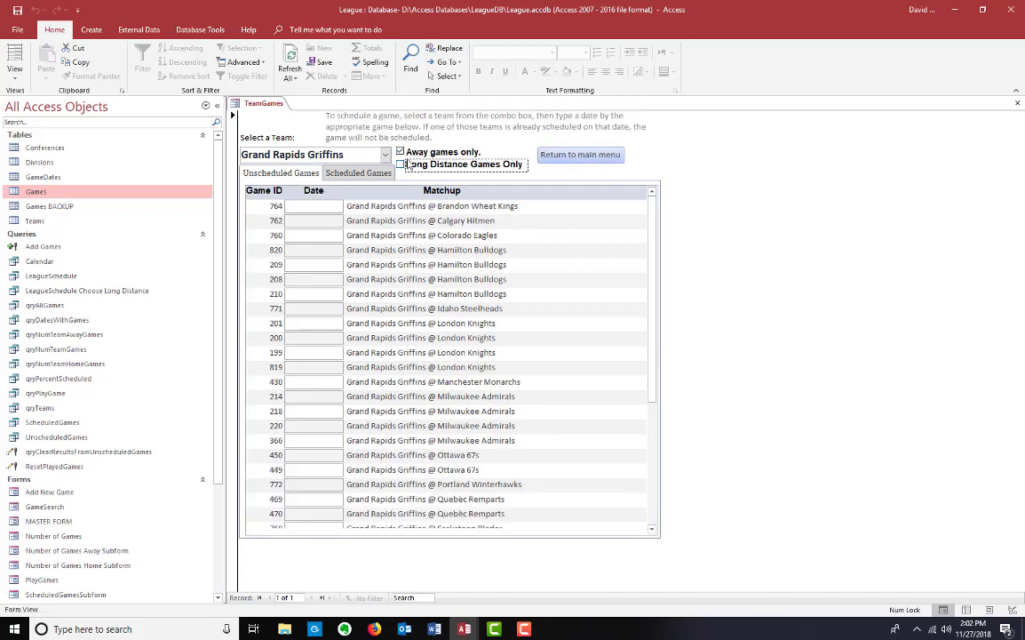
pyautogui.press('space')
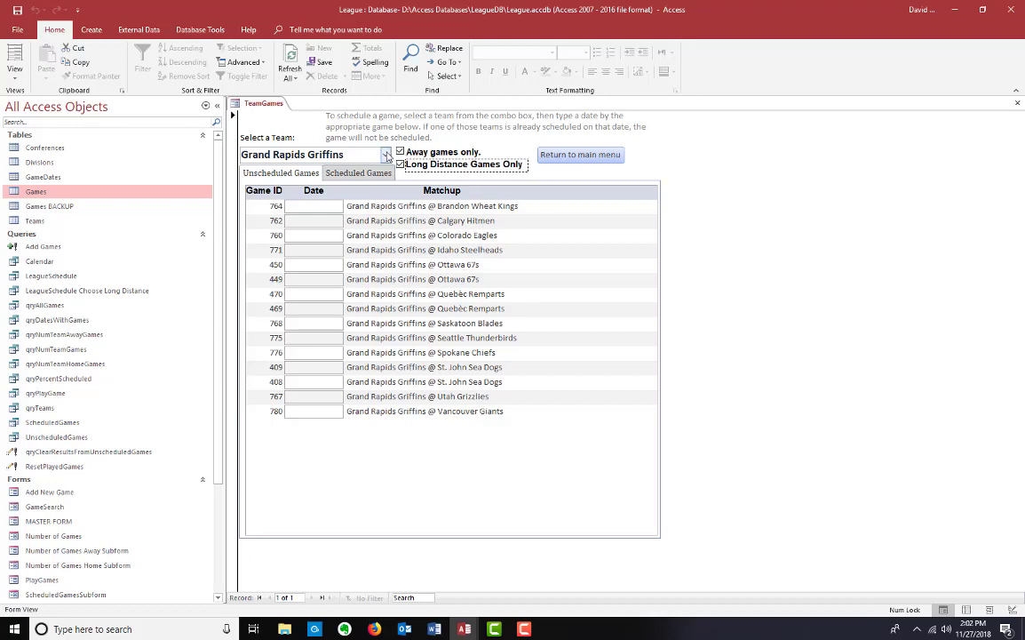
# - Show Québec Remparts' long-distance games, including home games, then return to the main menu
pyautogui.click(346, 154)
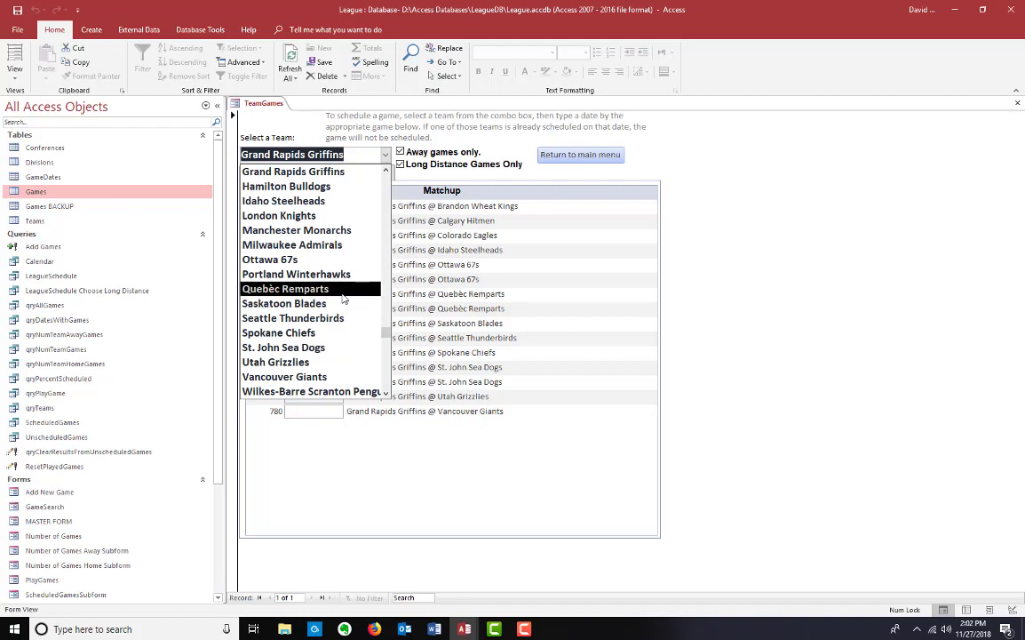
pyautogui.click(311, 289)
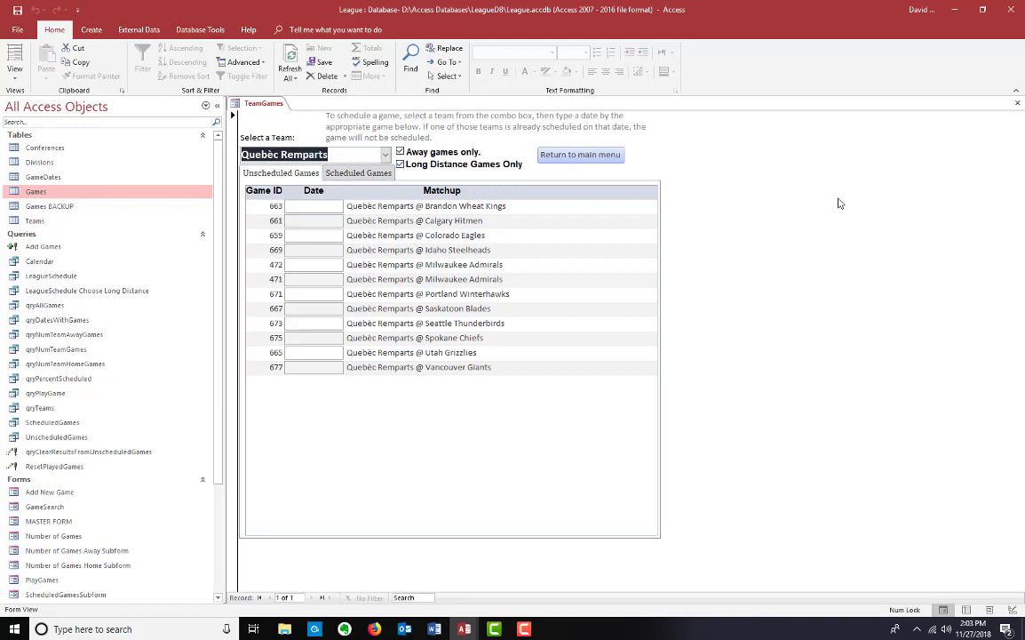
pyautogui.click(400, 164)
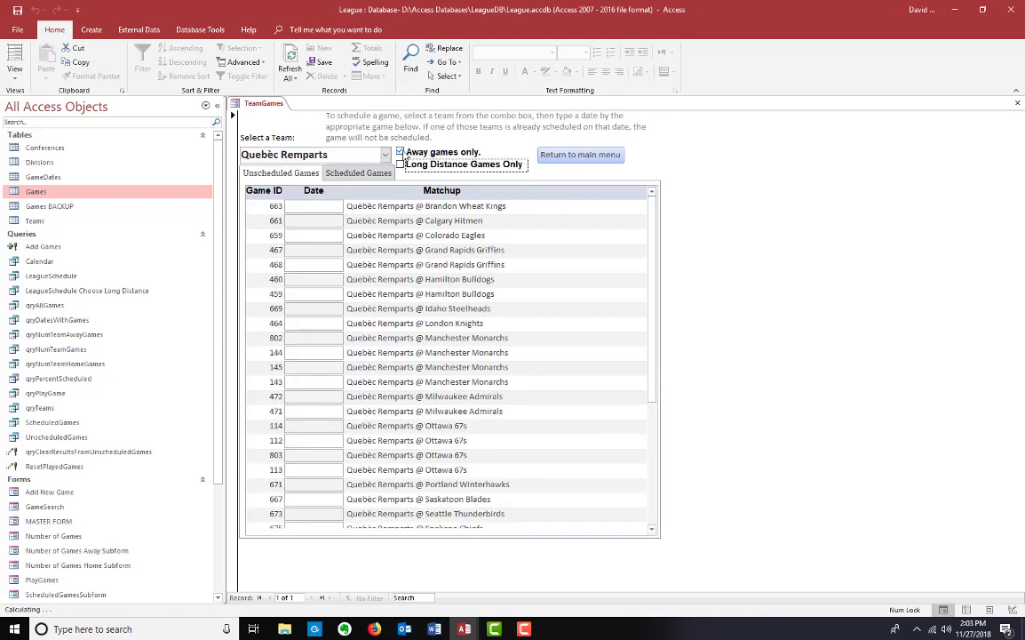
pyautogui.click(400, 164)
pyautogui.click(399, 152)
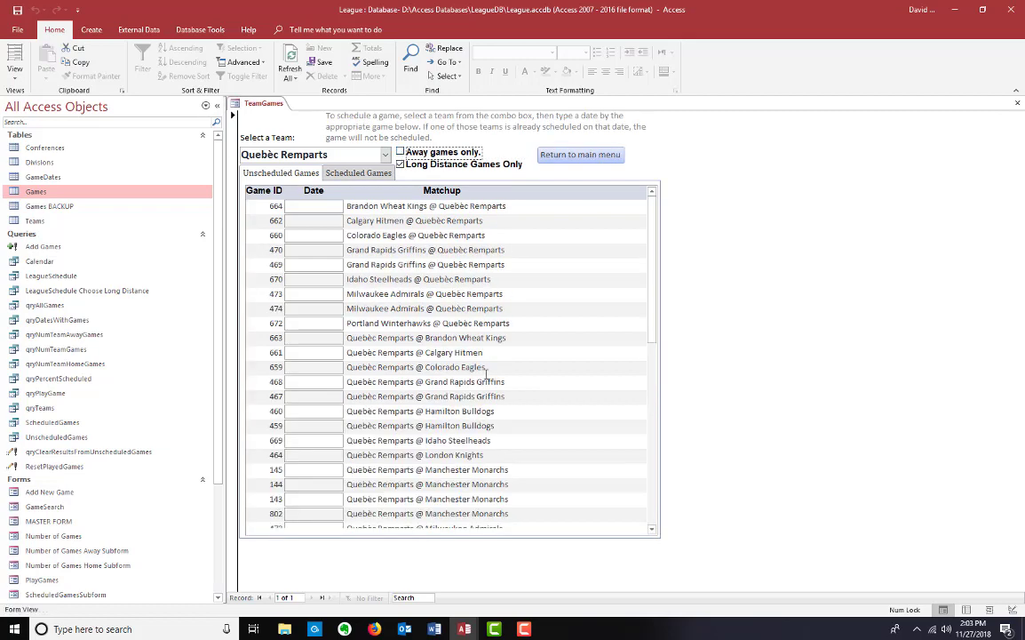
pyautogui.moveTo(653, 236); pyautogui.dragTo(662, 480)
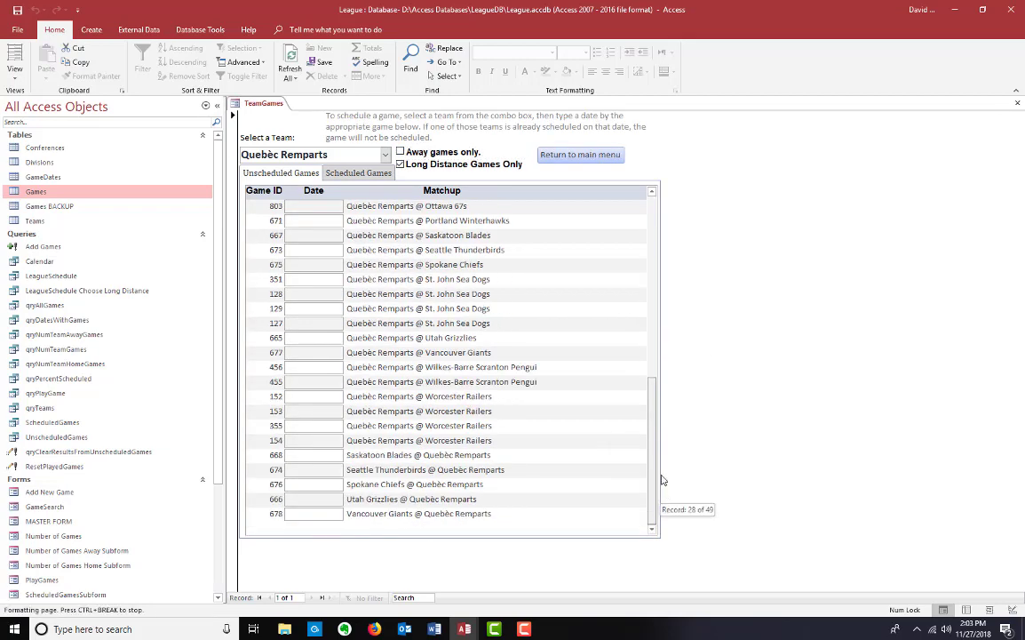
pyautogui.click(579, 155)
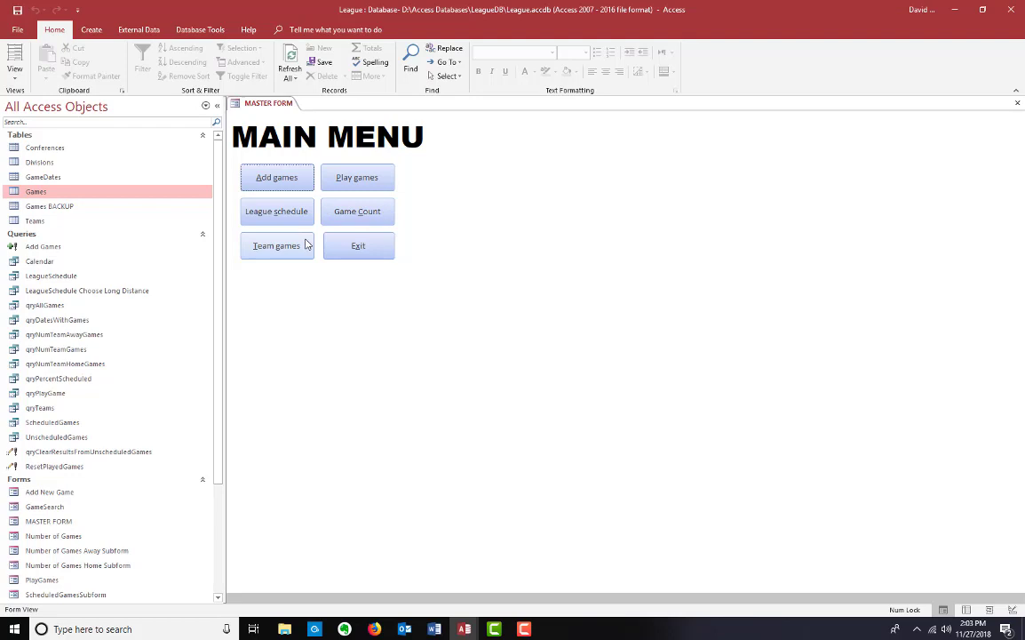
pyautogui.click(343, 218)
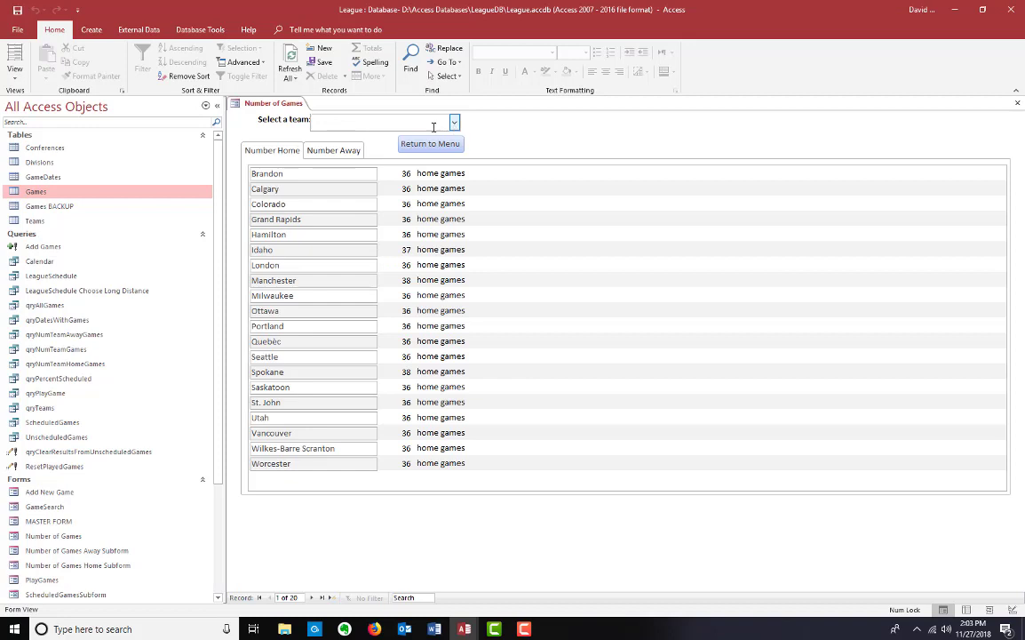
pyautogui.click(338, 153)
pyautogui.click(273, 155)
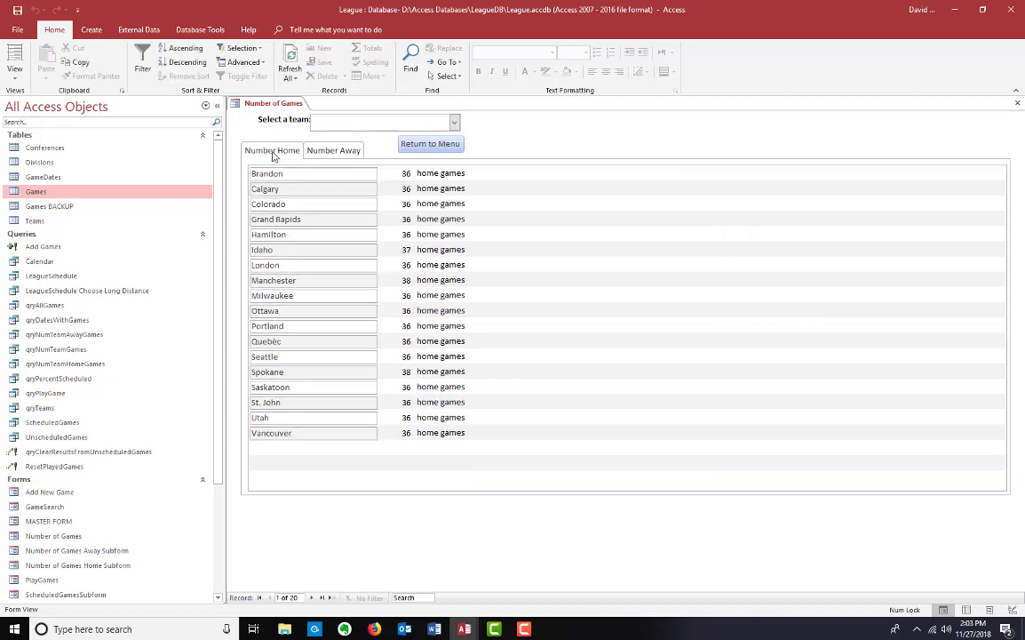
pyautogui.click(326, 153)
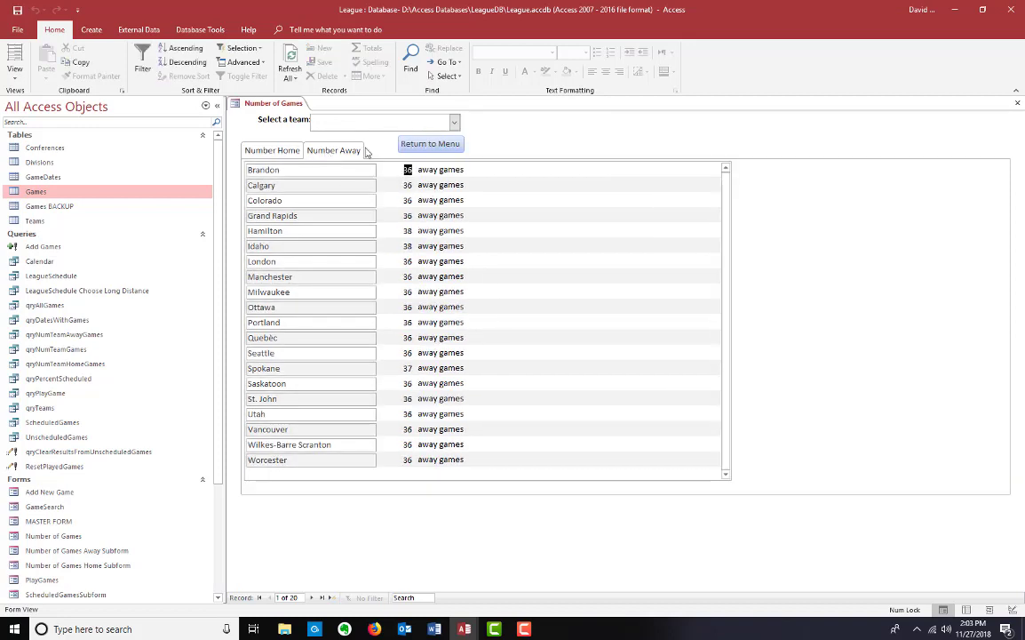
pyautogui.click(455, 124)
pyautogui.click(390, 257)
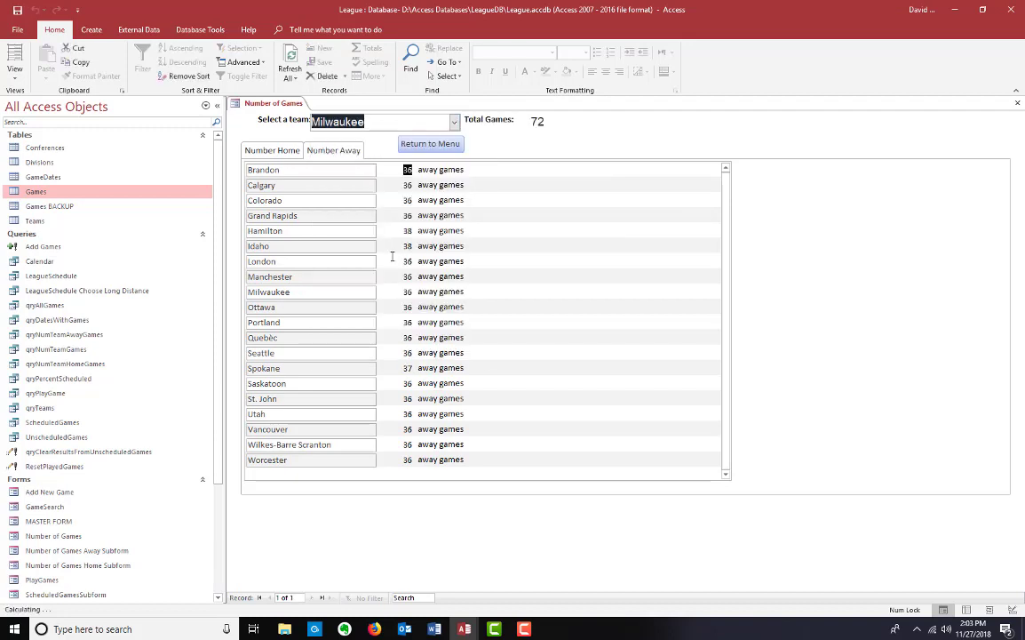
pyautogui.click(425, 147)
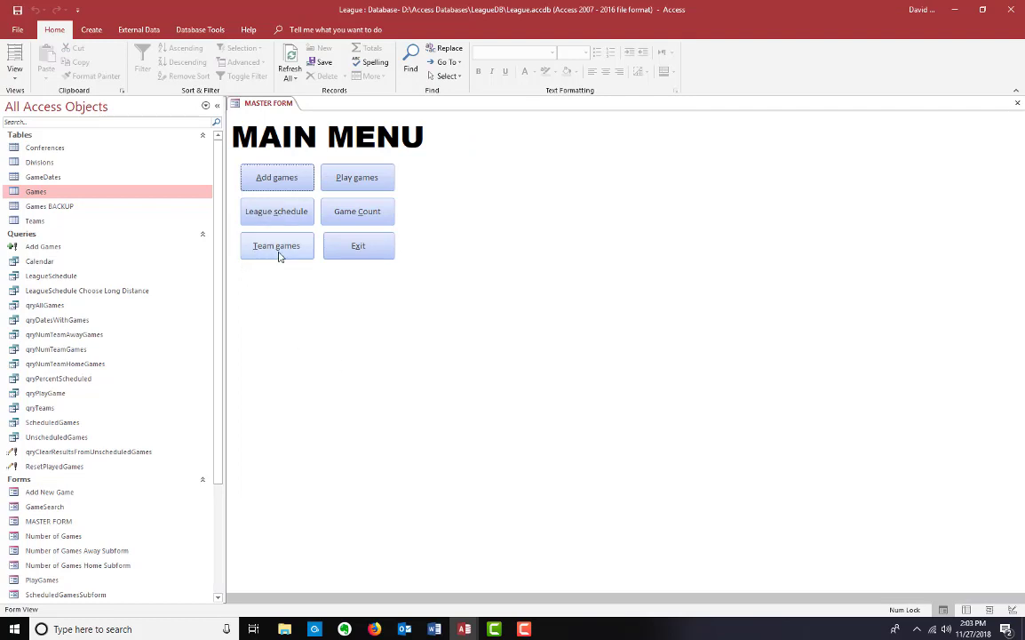
# - Open the PlayGames form and choose the 11/3/2018 Spokane Chiefs @ Idaho Steelheads game
pyautogui.click(369, 182)
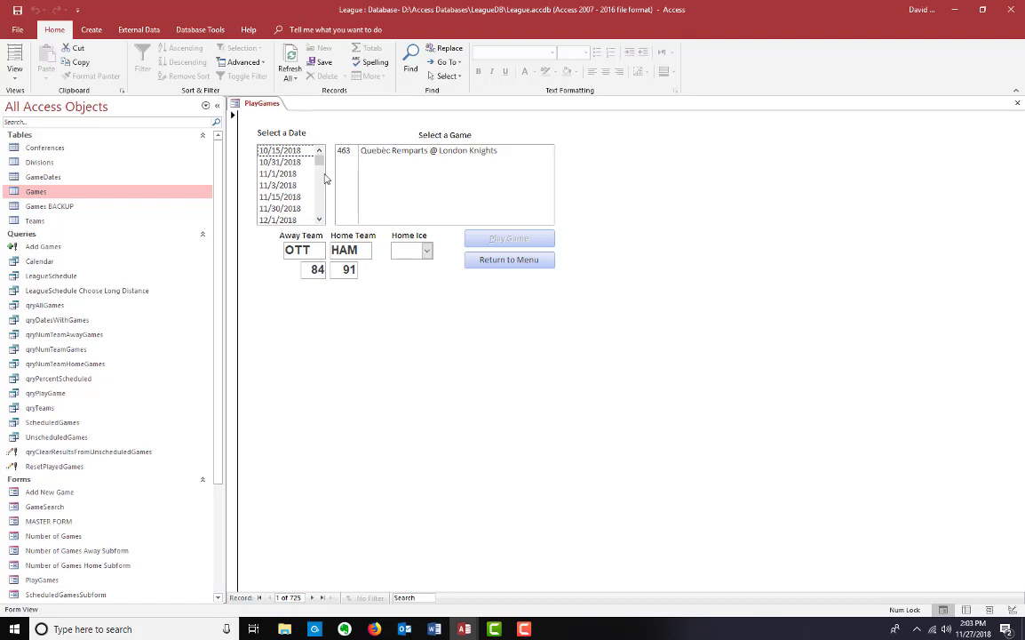
pyautogui.scroll(-1, 294, 186)
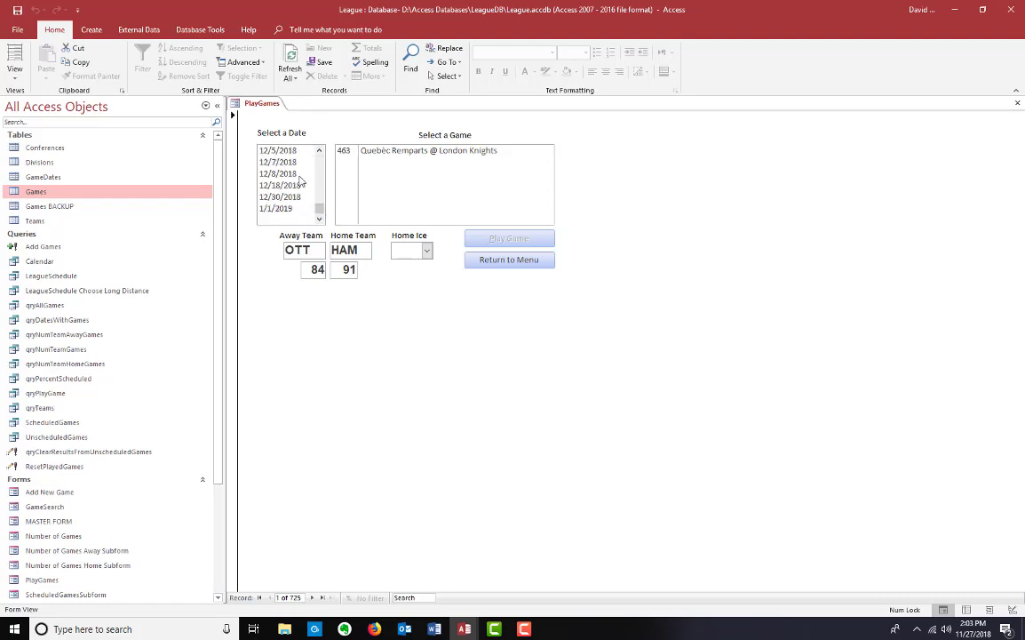
pyautogui.scroll(1, 258, 213)
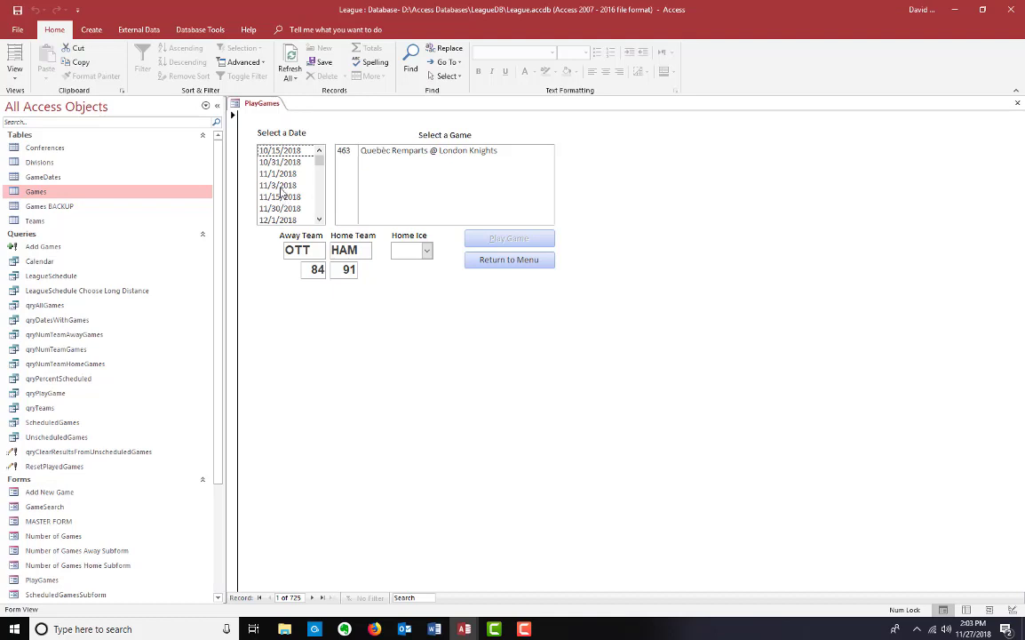
pyautogui.click(281, 186)
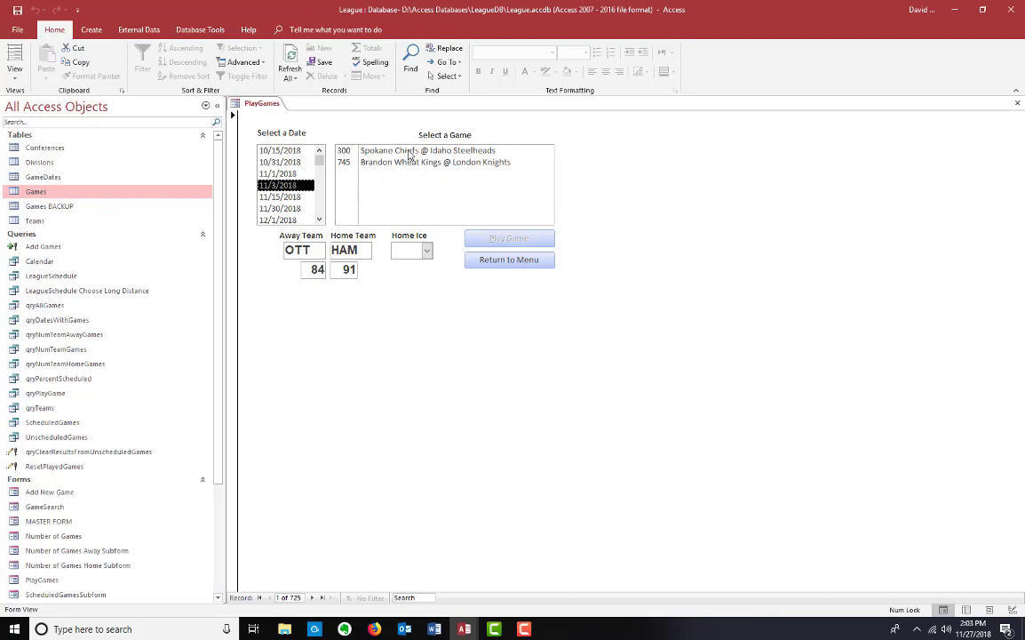
pyautogui.click(410, 153)
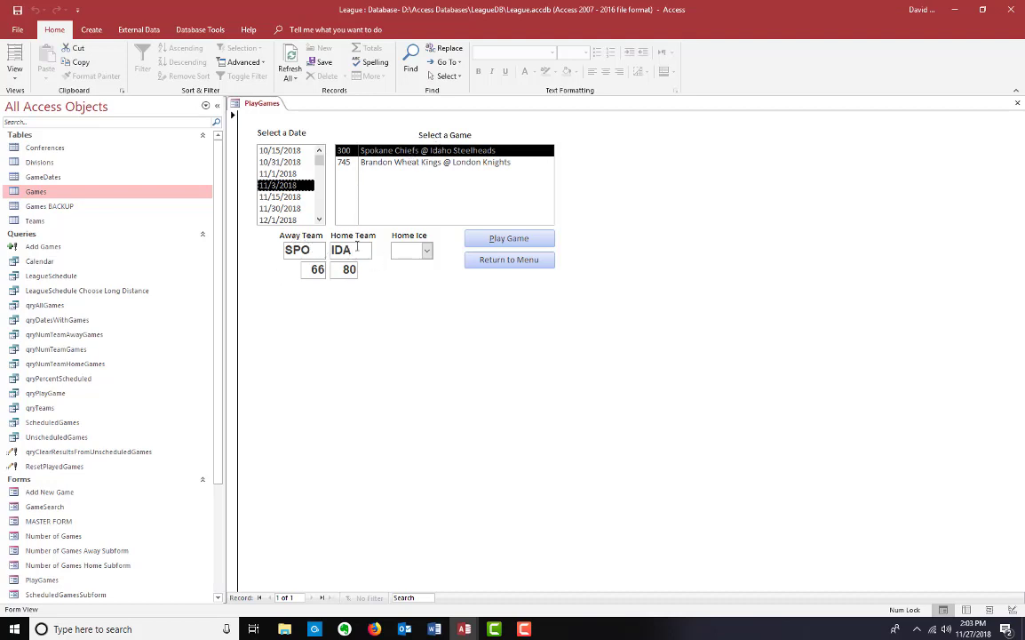
# - Set home ice to 3 and play the Spokane @ Idaho game
pyautogui.click(340, 271)
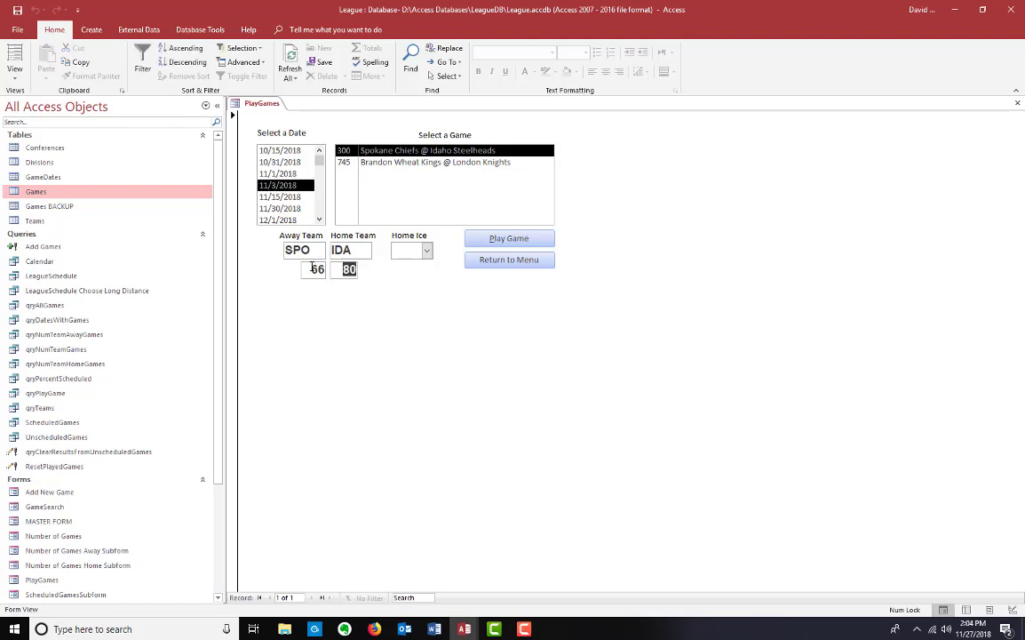
pyautogui.click(312, 267)
pyautogui.click(311, 270)
pyautogui.click(427, 253)
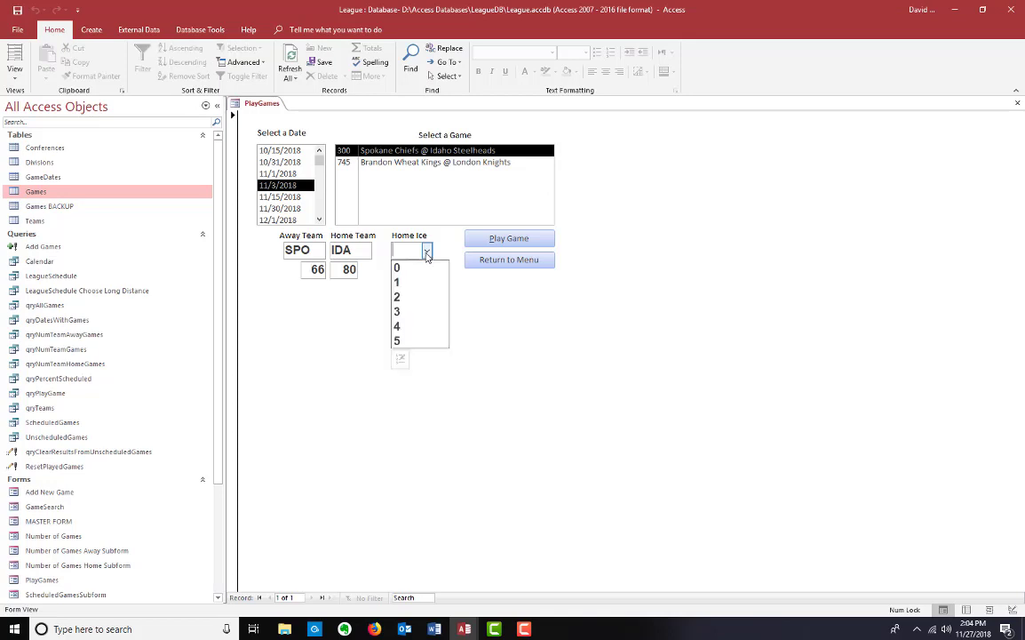
pyautogui.click(424, 316)
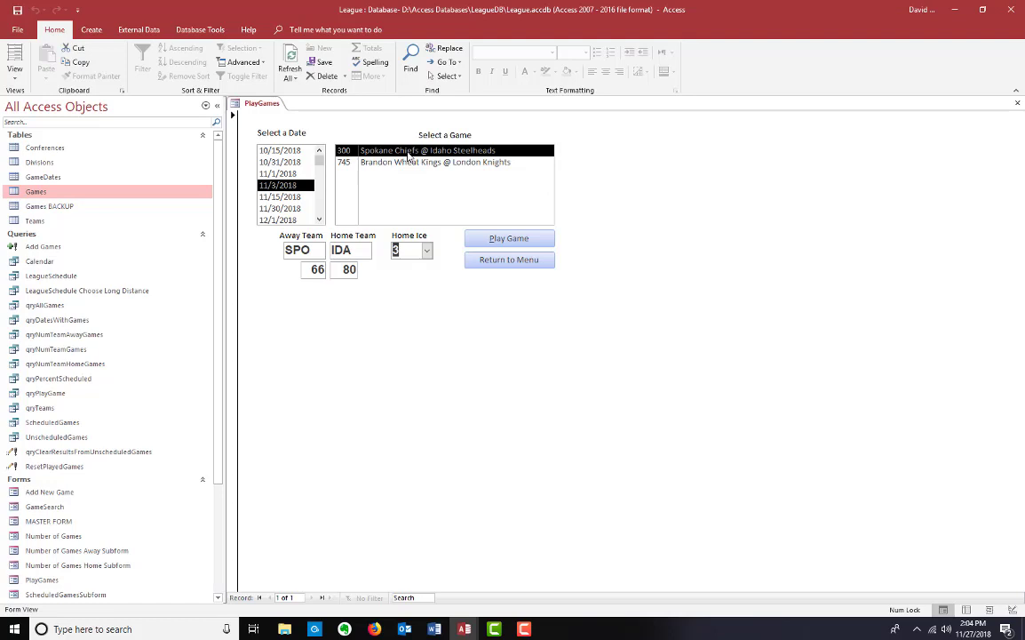
pyautogui.click(500, 243)
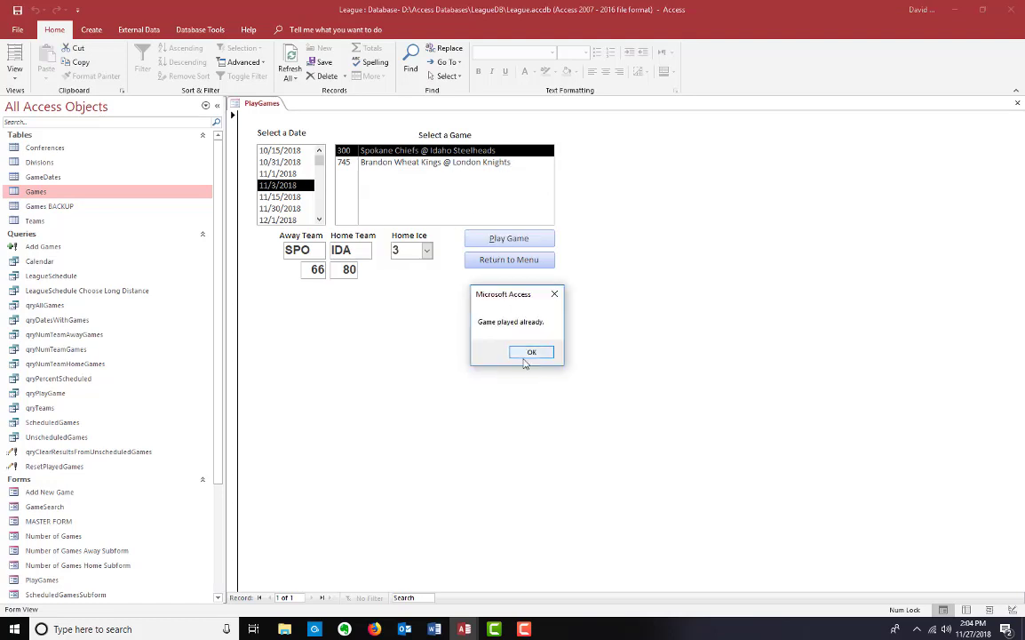
# - Play the 12/5/2018 Calgary @ Grand Rapids game as a CLG 3–0 win; replaying it is refused
pyautogui.click(530, 353)
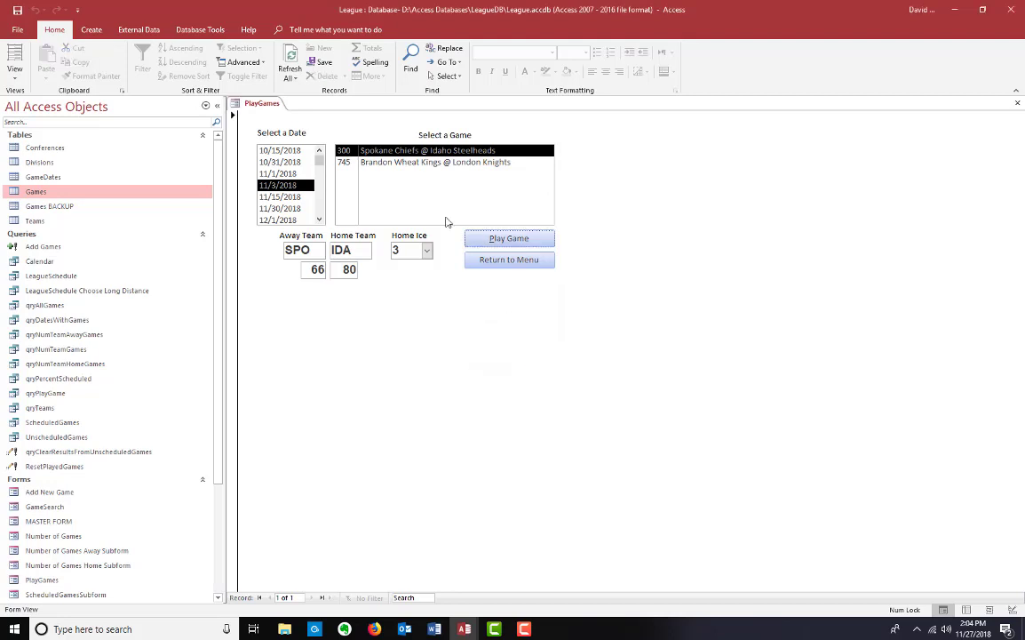
pyautogui.click(457, 162)
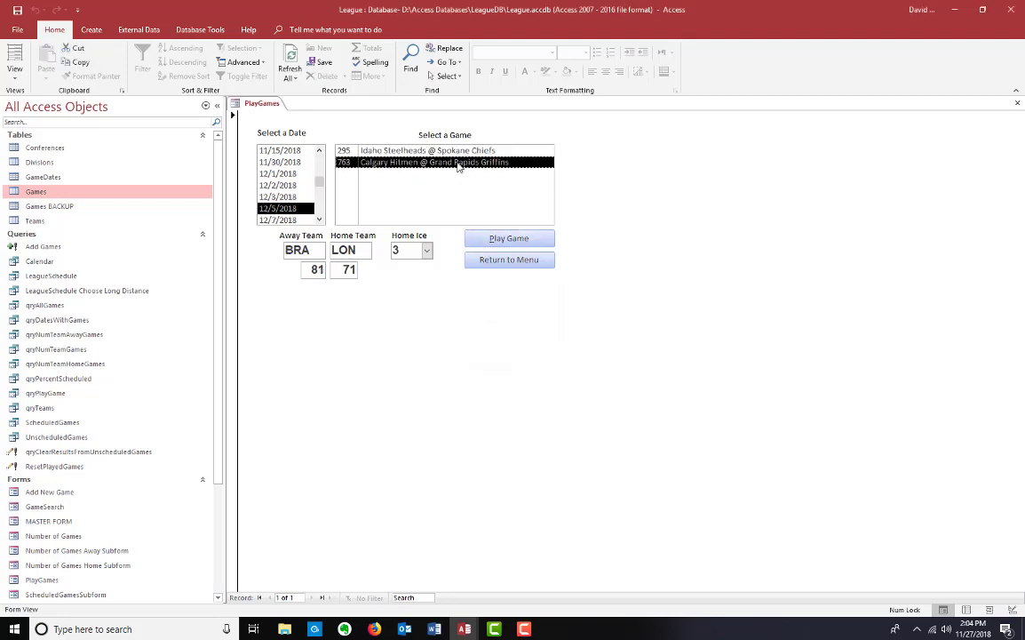
pyautogui.click(508, 240)
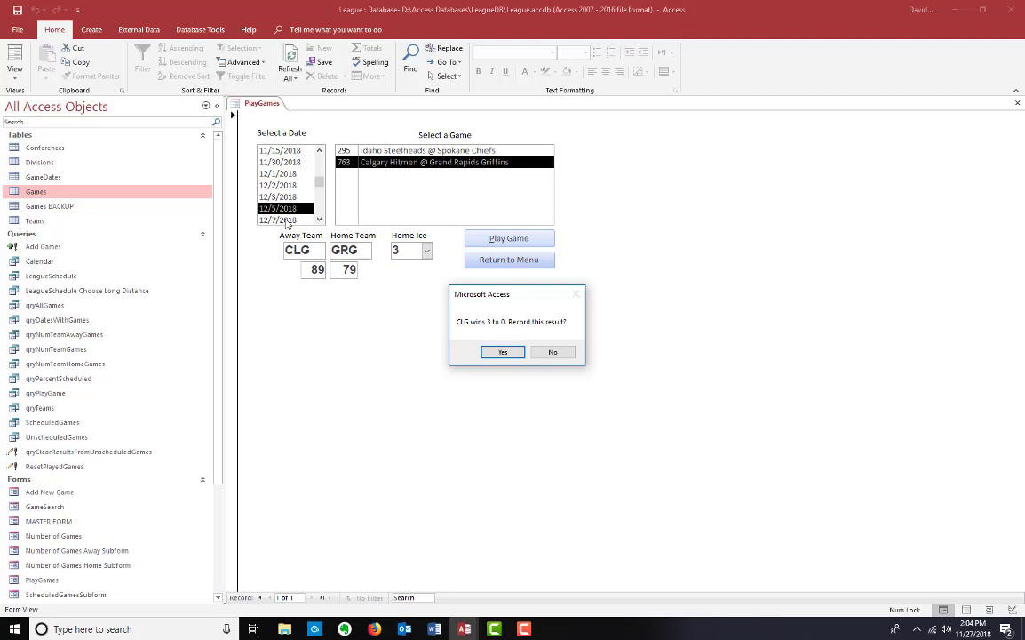
pyautogui.click(503, 352)
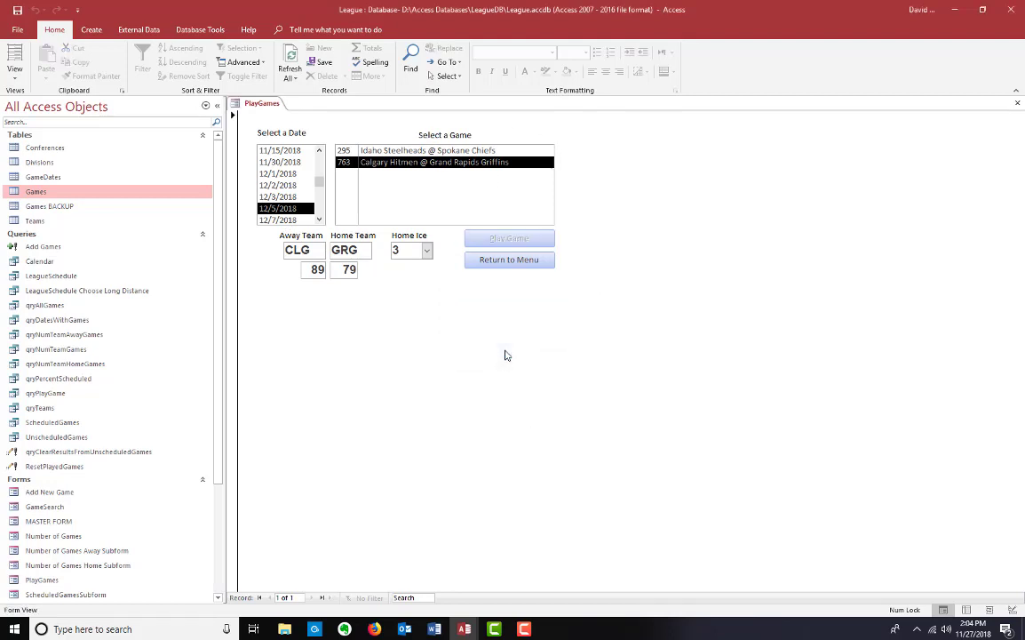
pyautogui.click(400, 165)
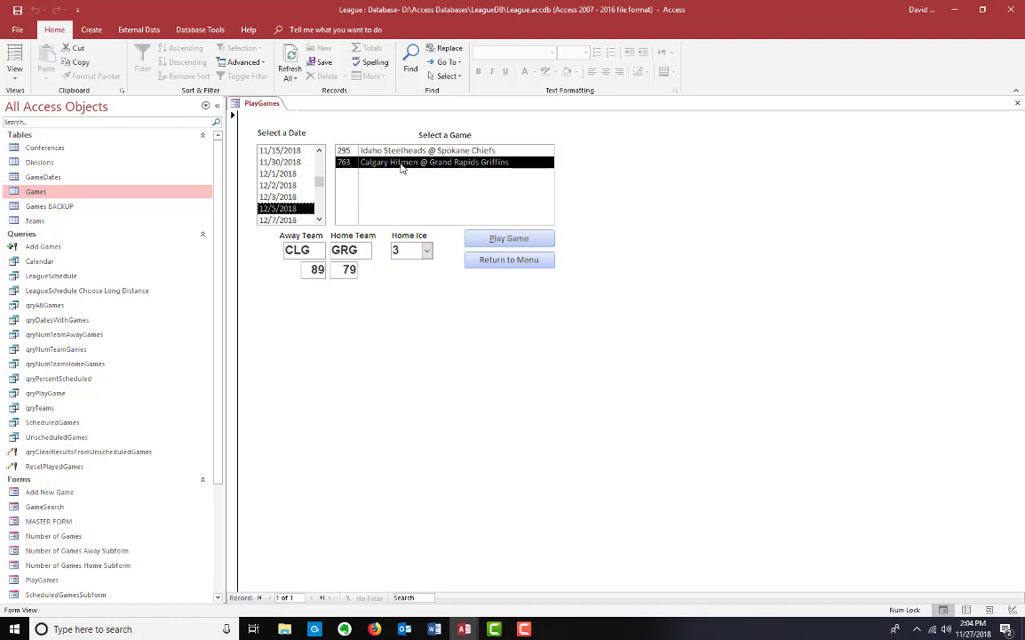
pyautogui.click(511, 240)
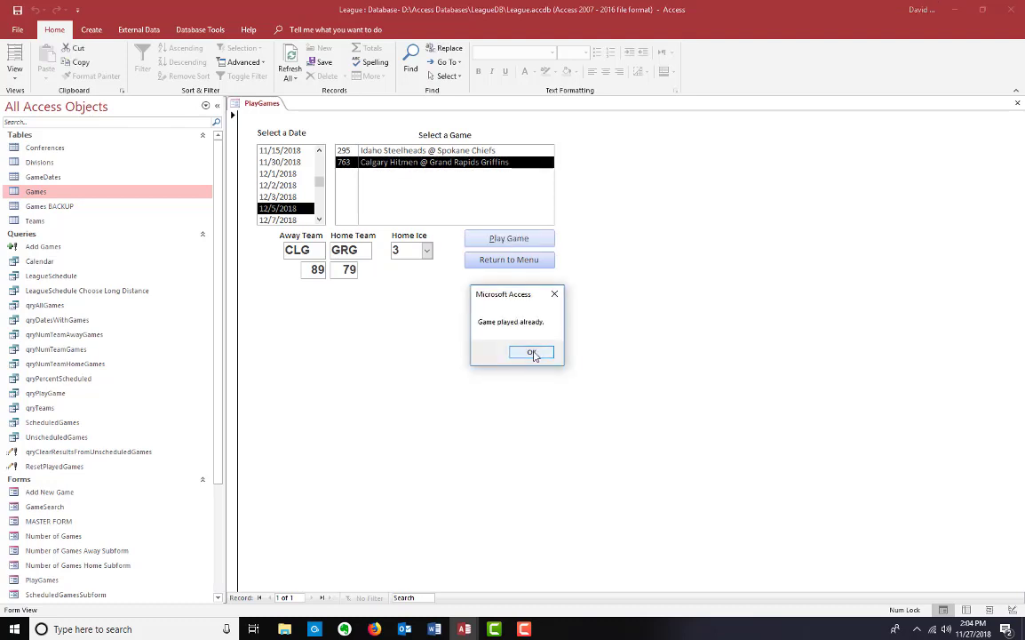
pyautogui.click(532, 353)
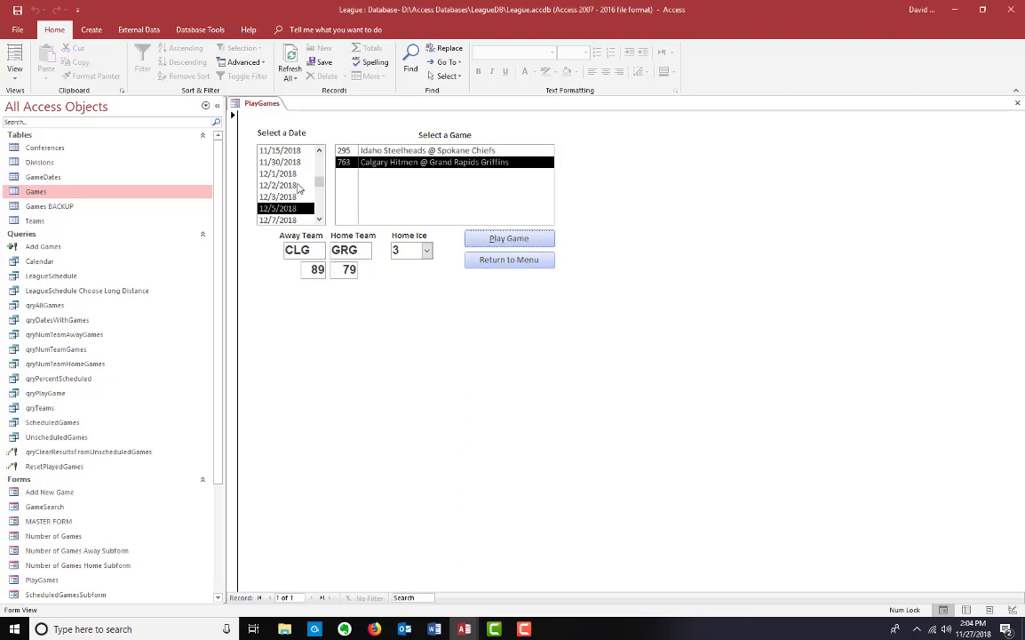
# - Play the 1/1/2019 London Knights @ Québec Remparts game, recording a QUE 3–2 win
pyautogui.scroll(-2, 275, 205)
pyautogui.click(276, 209)
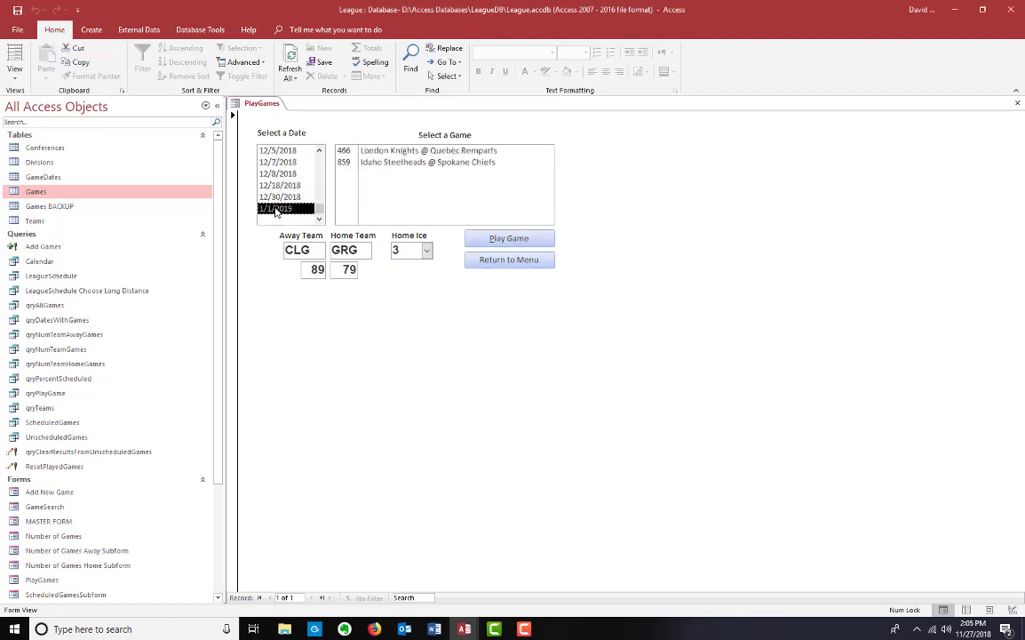
pyautogui.click(358, 151)
pyautogui.click(509, 238)
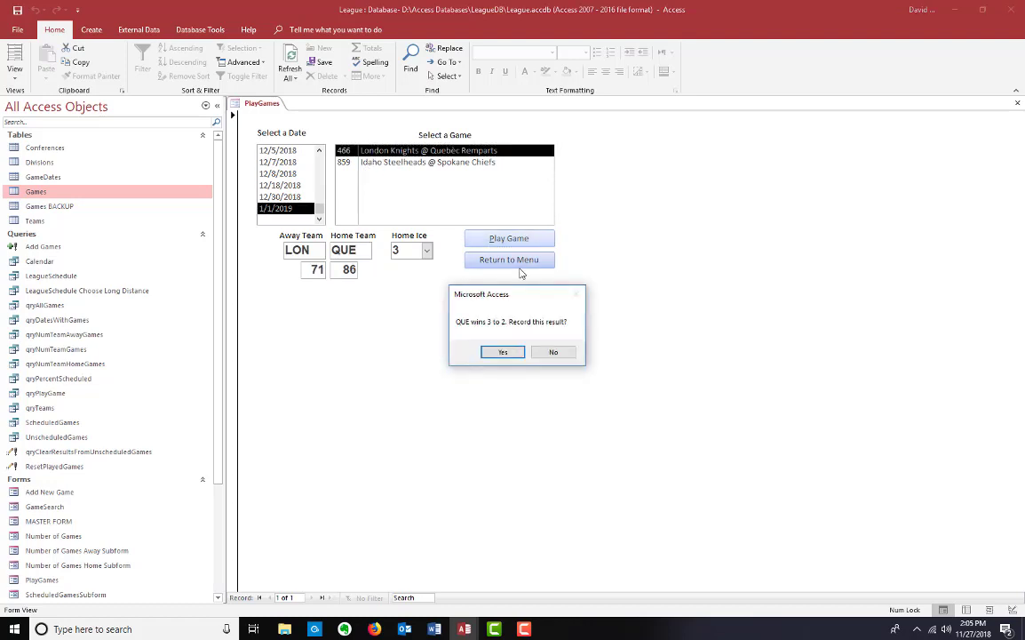
pyautogui.click(497, 351)
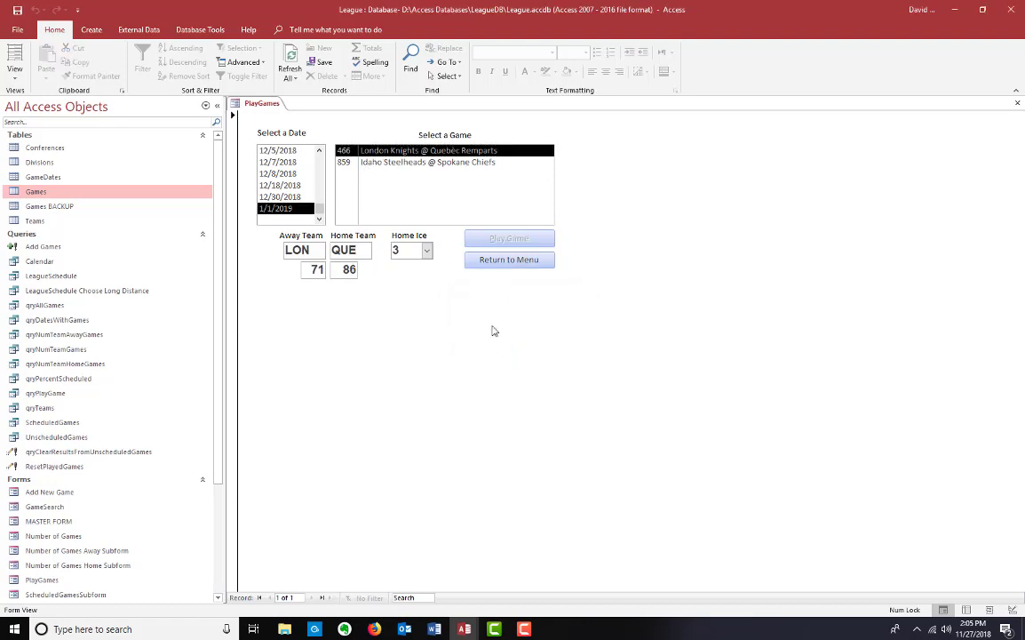
# - Leave the main menu, close the MASTER FORM, and open the GameSearch form listing 36 games
pyautogui.click(513, 261)
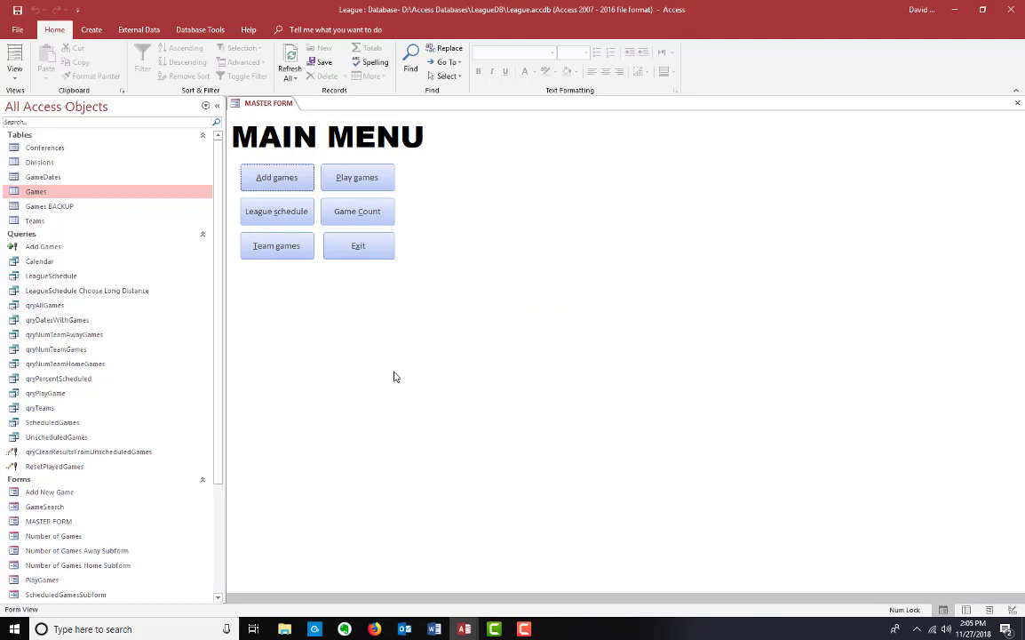
pyautogui.click(360, 249)
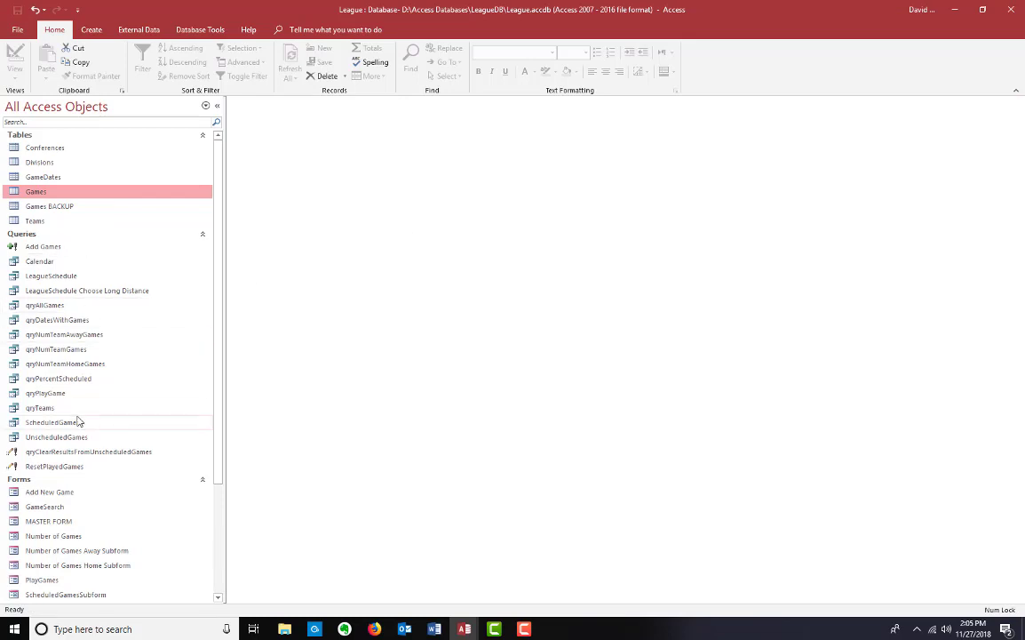
pyautogui.scroll(-4, 78, 525)
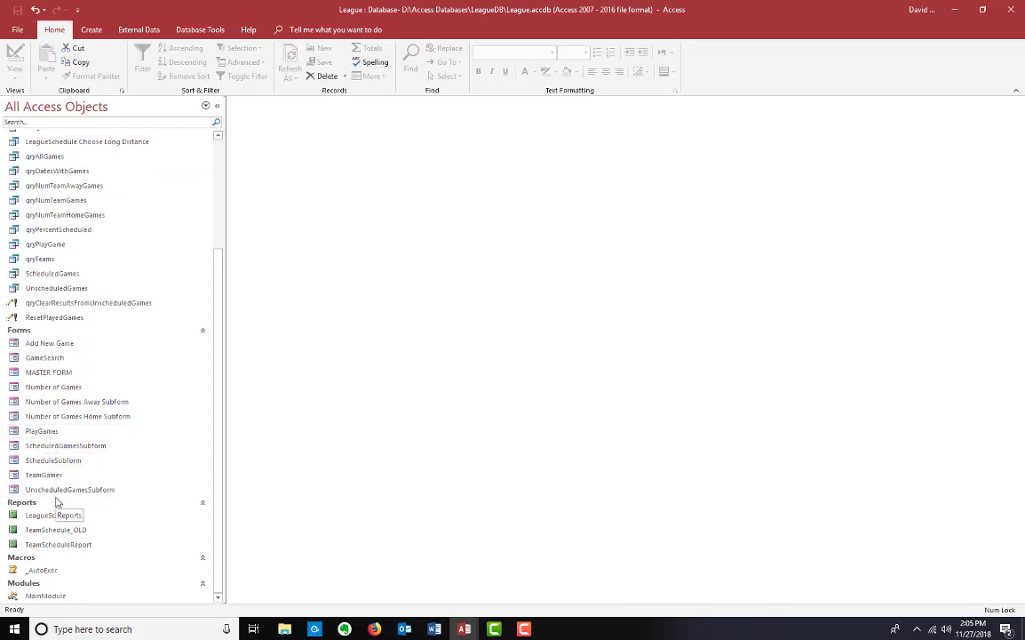
pyautogui.doubleClick(49, 358)
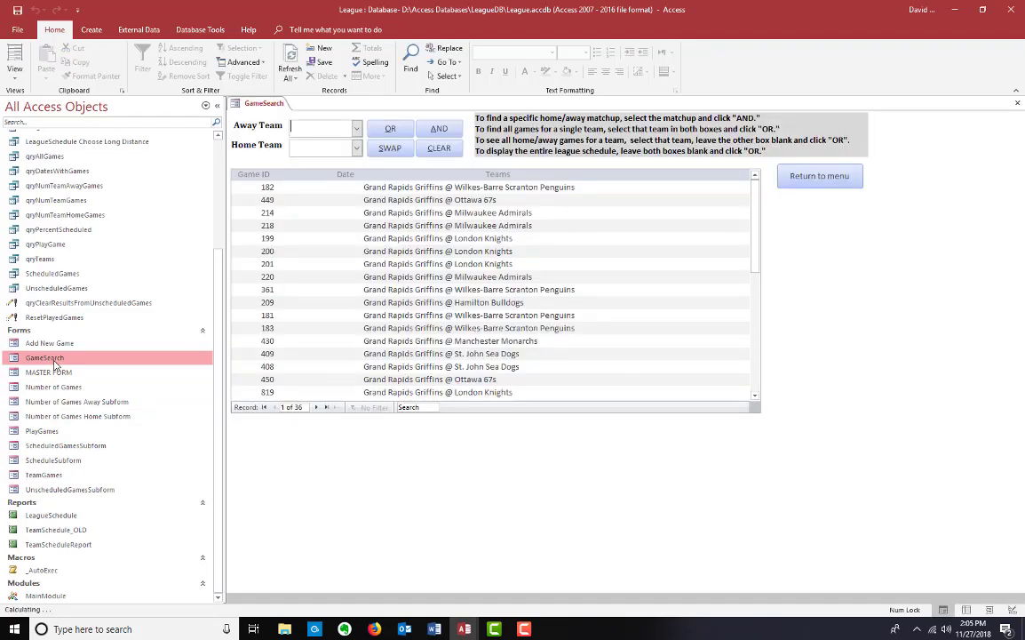
# - Put GameSearch in Design View and open the AND button's On Click code in VBA
pyautogui.click(16, 73)
pyautogui.click(31, 171)
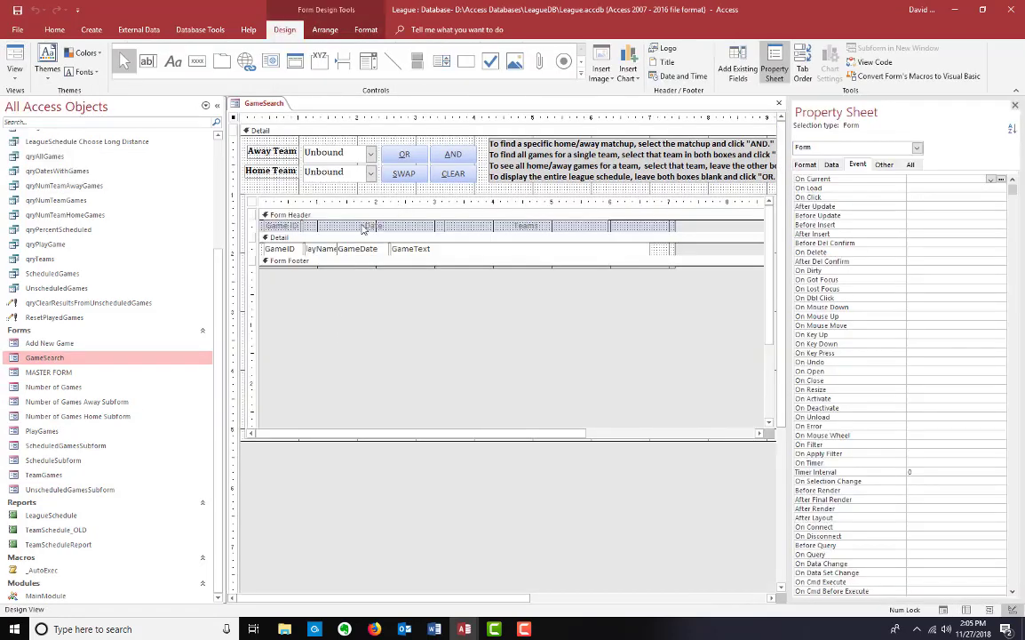
pyautogui.click(400, 154)
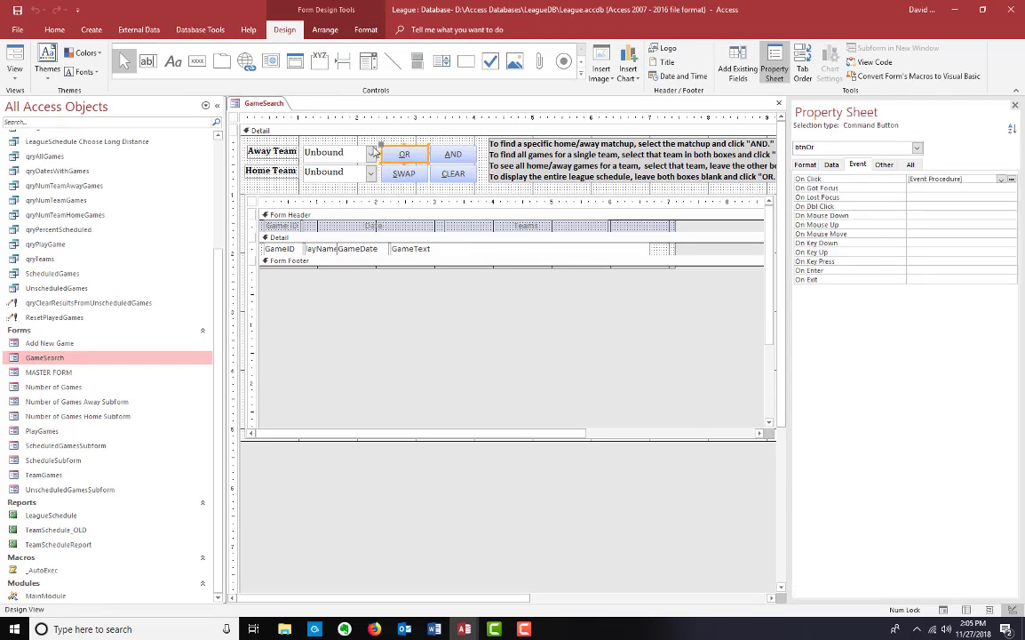
pyautogui.click(441, 158)
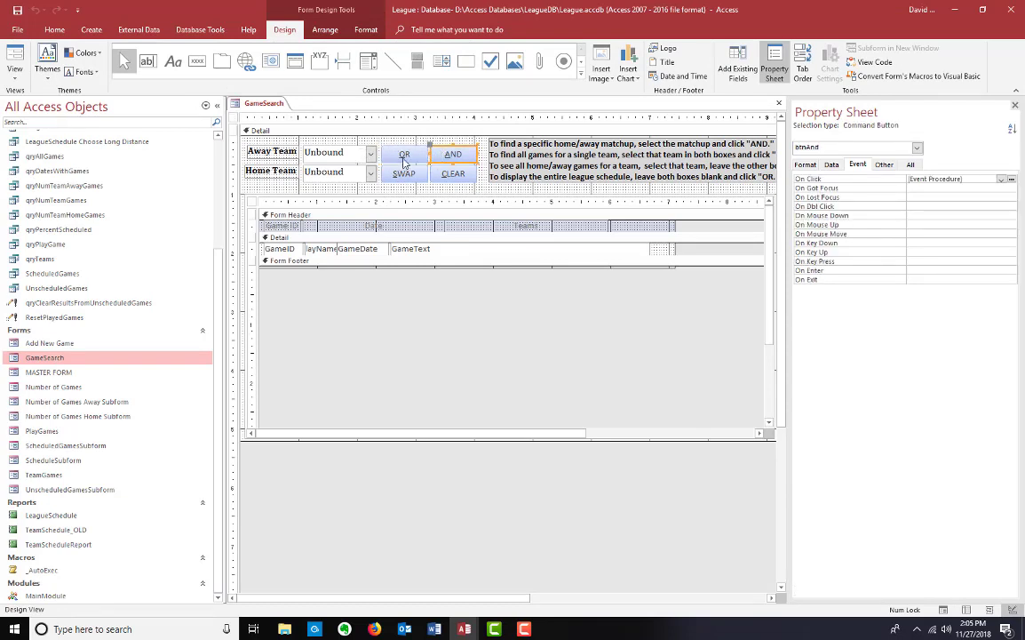
pyautogui.click(1011, 180)
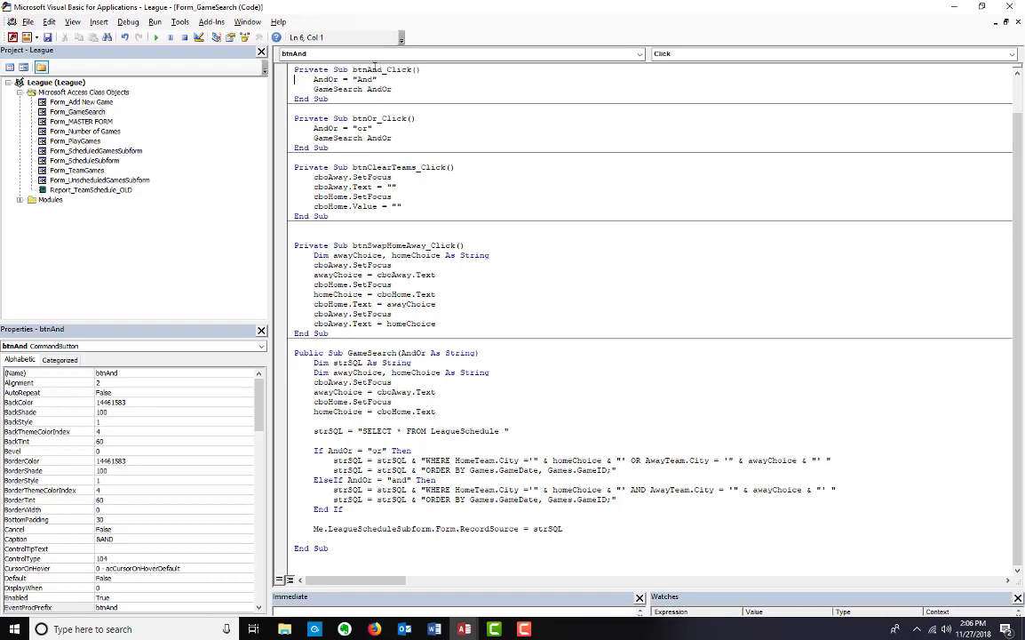
pyautogui.moveTo(338, 140); pyautogui.dragTo(365, 89)
pyautogui.click(336, 89)
pyautogui.click(406, 412)
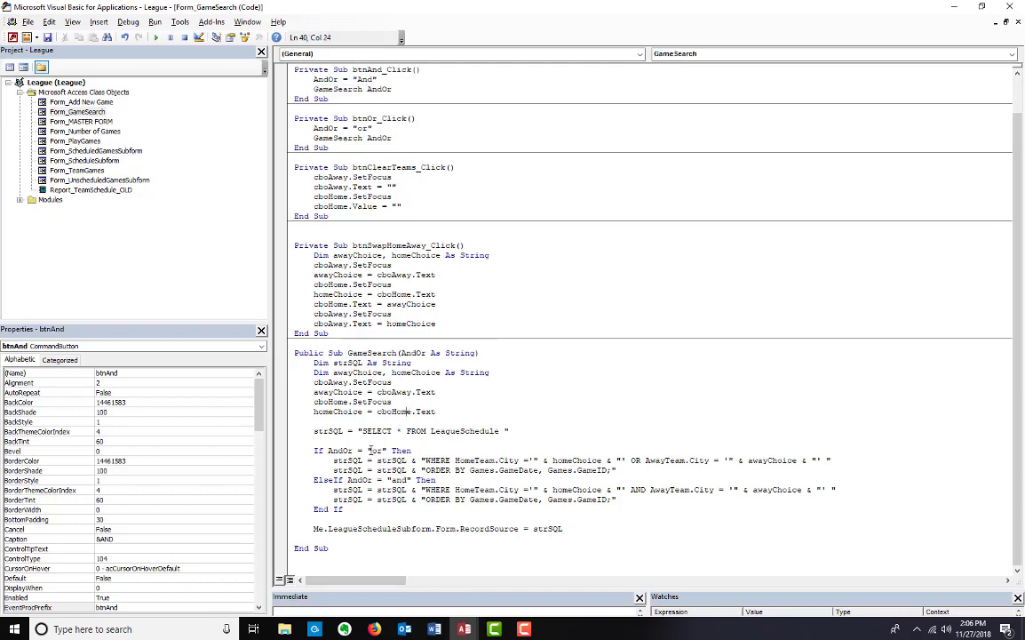
pyautogui.moveTo(499, 499); pyautogui.dragTo(286, 455)
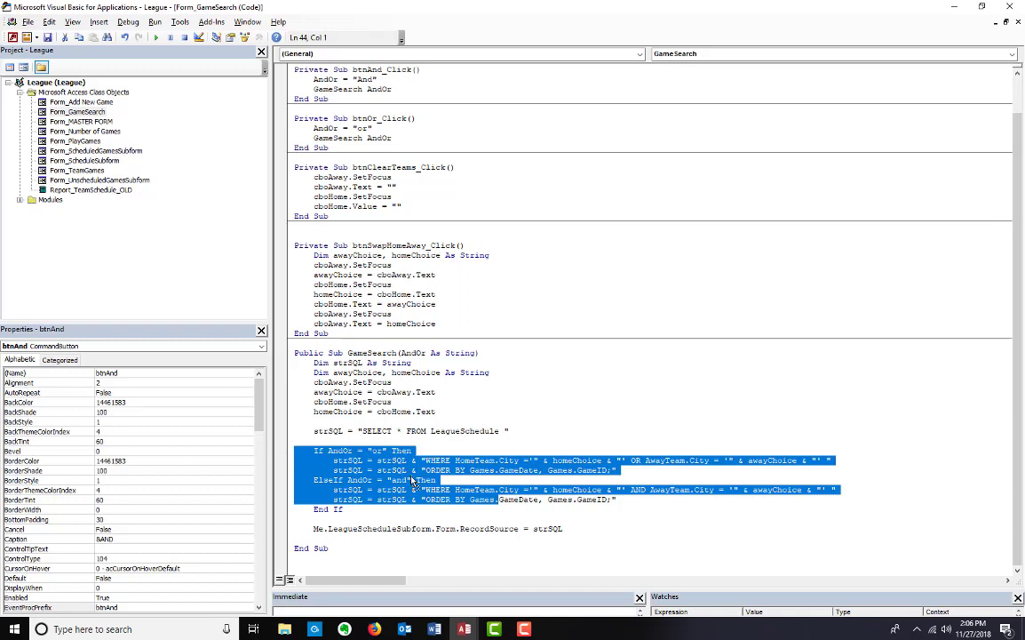
pyautogui.press('End')
pyautogui.doubleClick(635, 461)
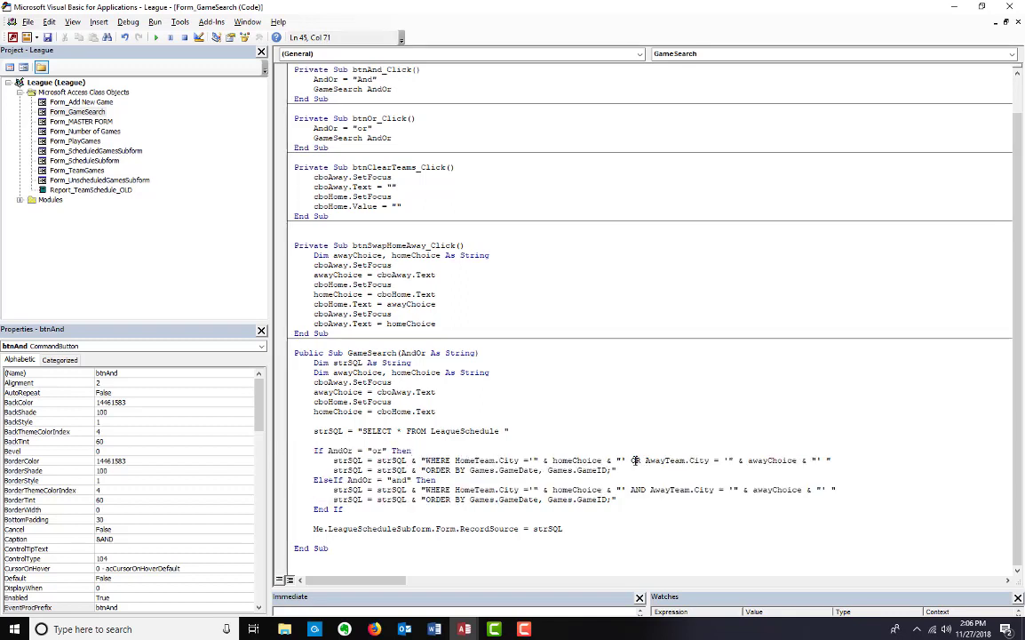
pyautogui.doubleClick(637, 489)
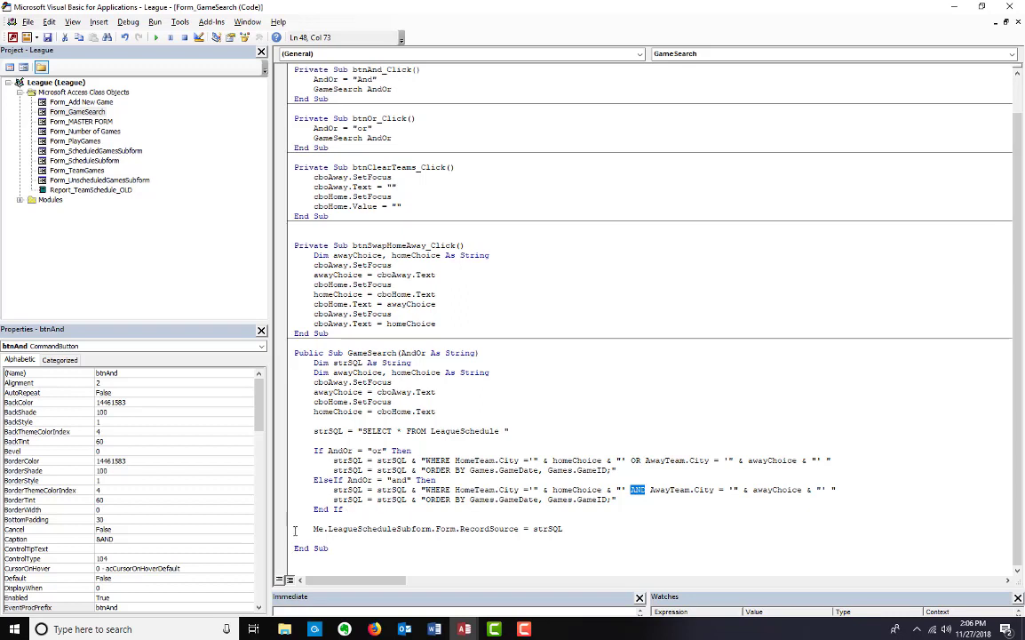
pyautogui.moveTo(295, 531); pyautogui.dragTo(608, 529)
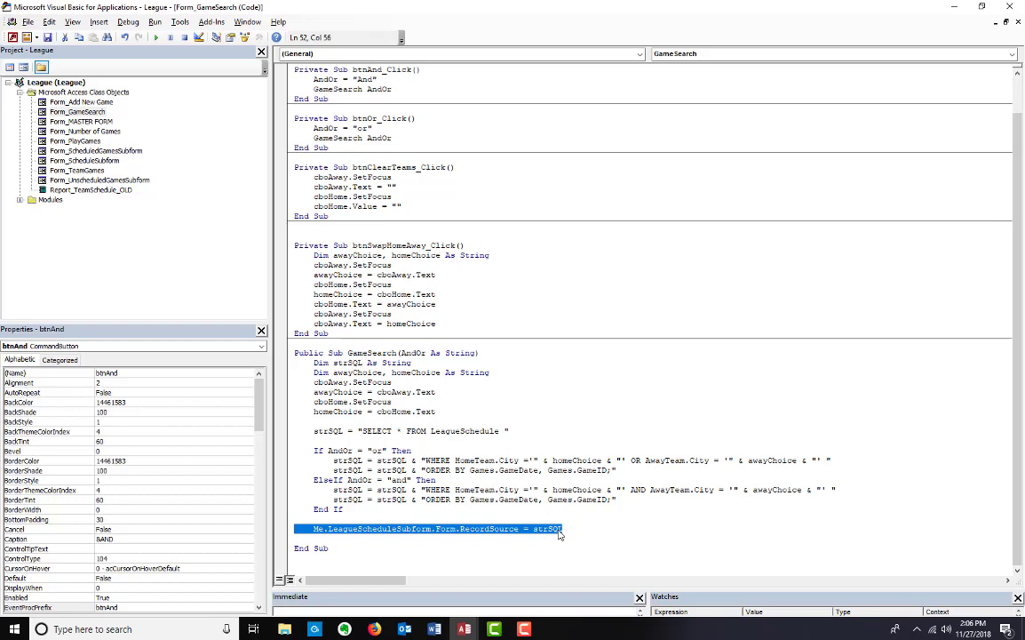
pyautogui.scroll(2, 559, 520)
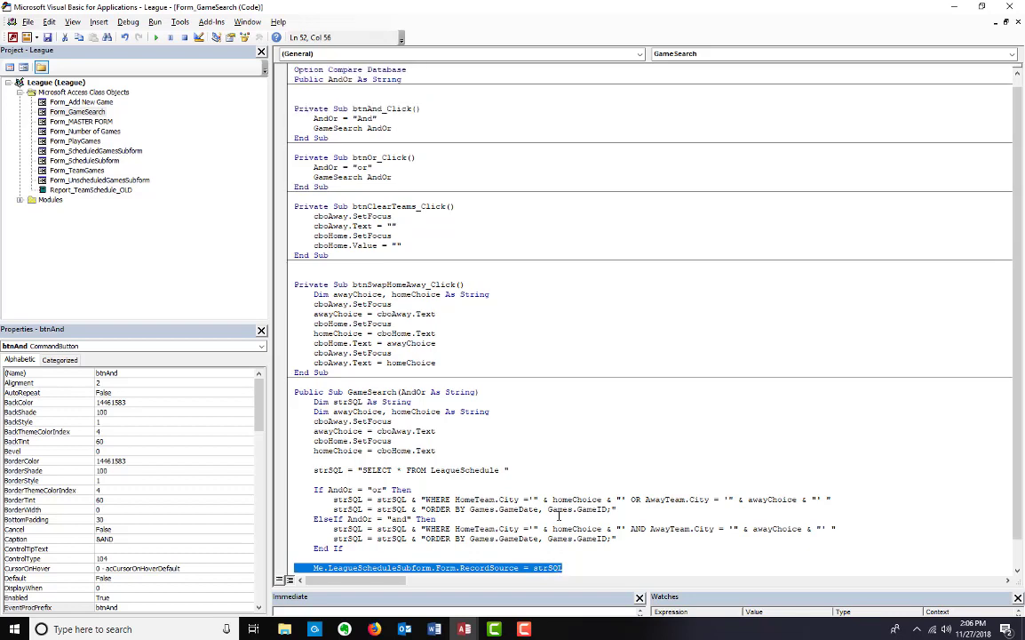
pyautogui.click(80, 142)
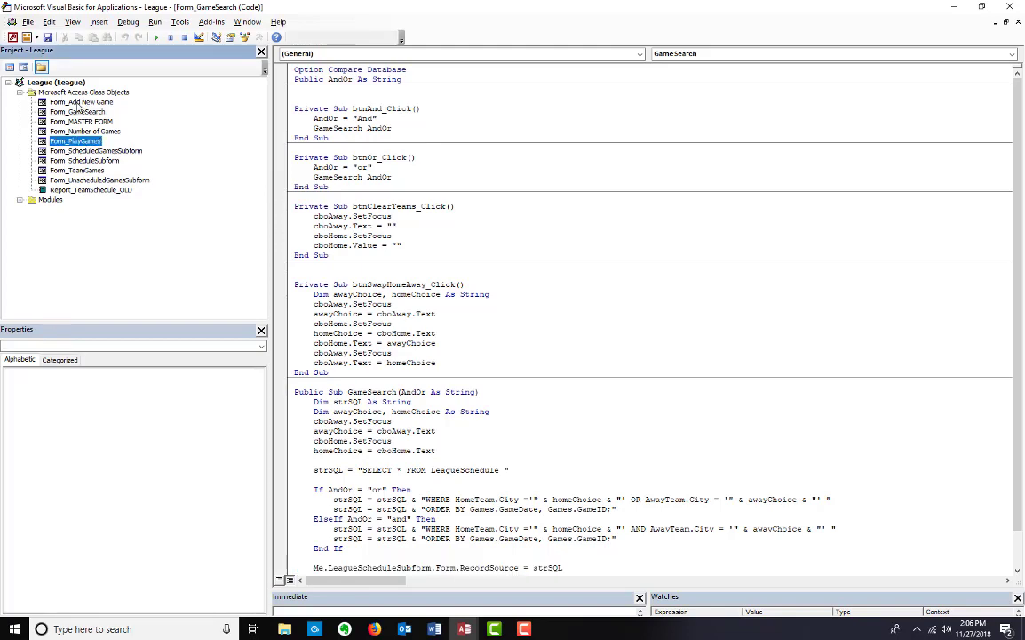
pyautogui.doubleClick(79, 102)
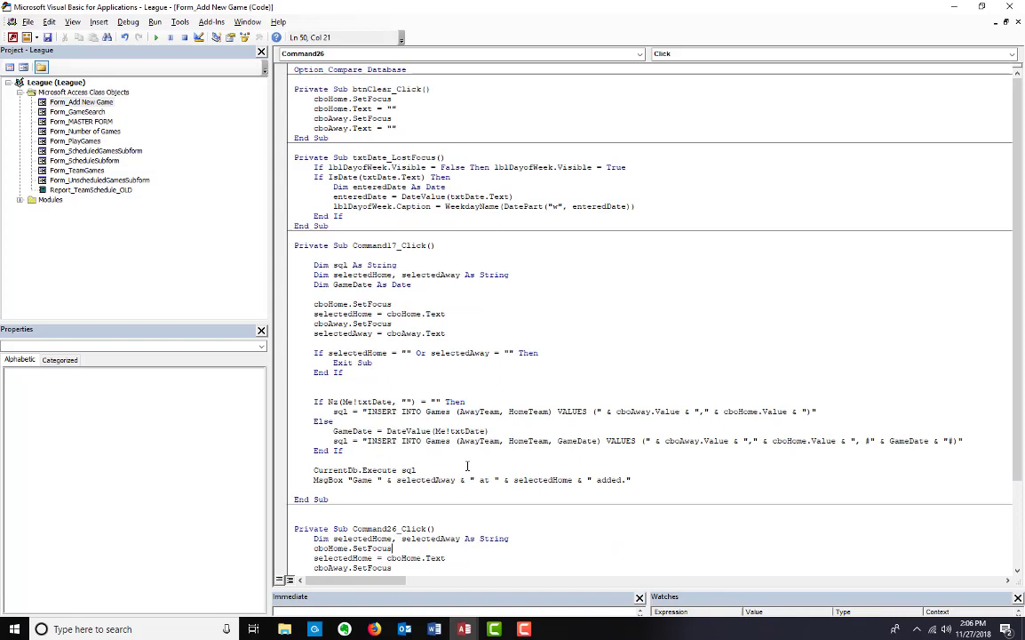
pyautogui.moveTo(354, 401); pyautogui.dragTo(817, 411)
pyautogui.click(494, 538)
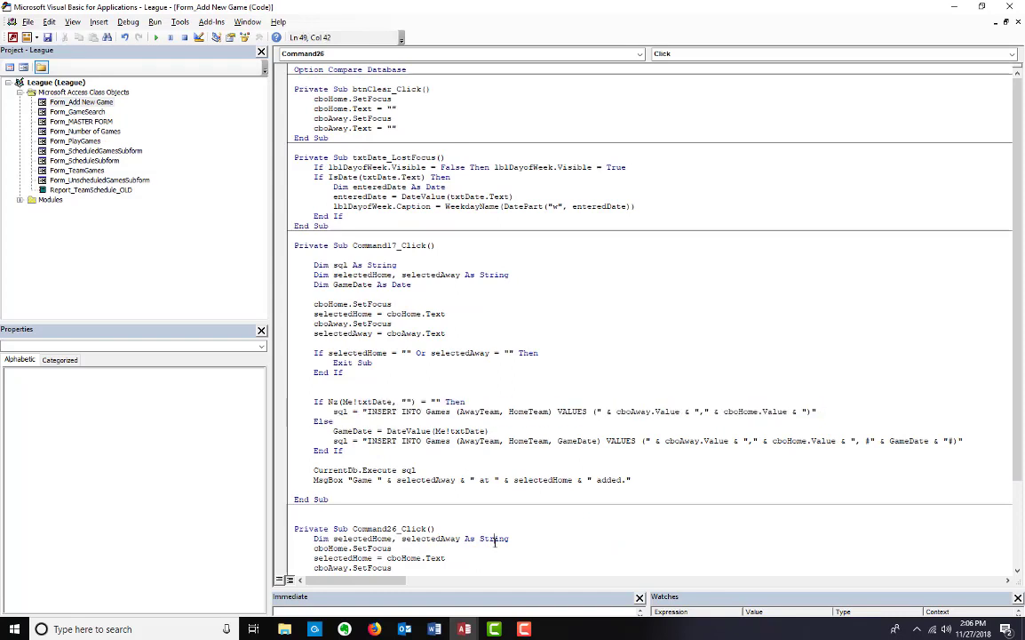
pyautogui.click(355, 390)
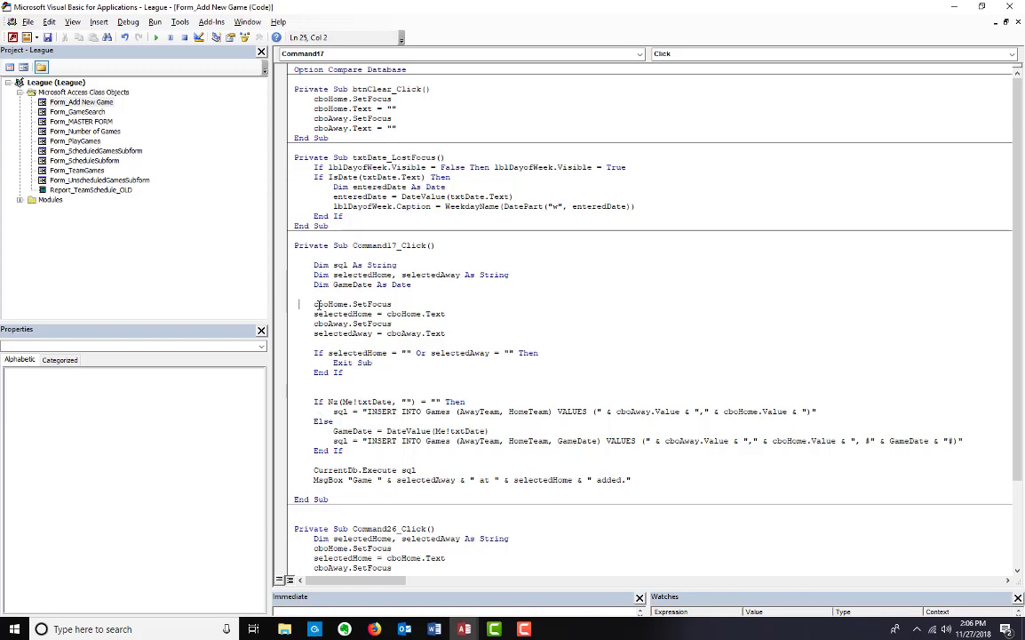
pyautogui.moveTo(300, 304); pyautogui.dragTo(451, 325)
pyautogui.click(450, 324)
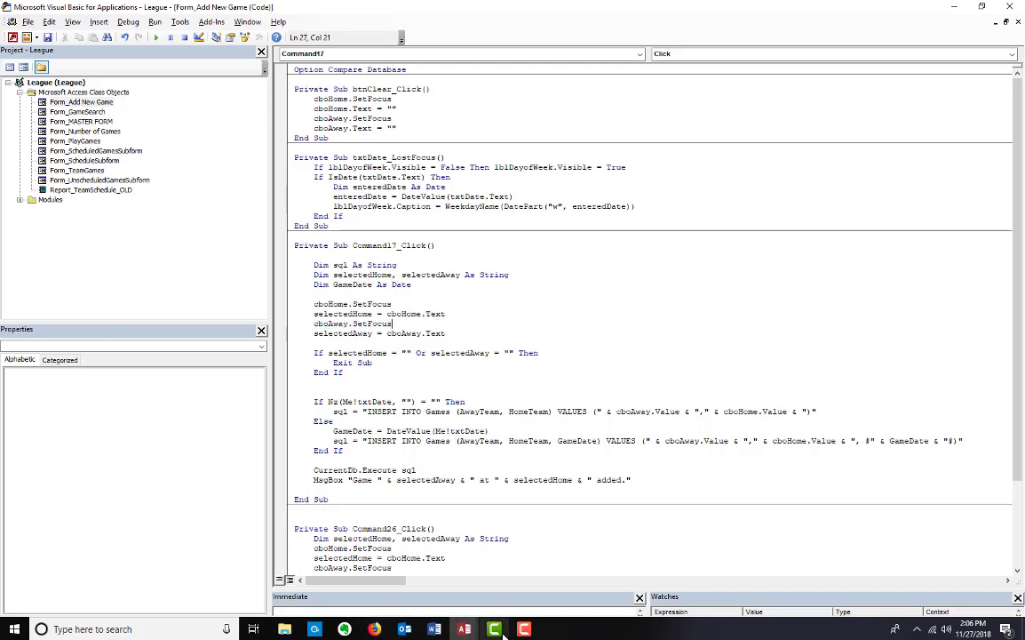
pyautogui.moveTo(465, 632)
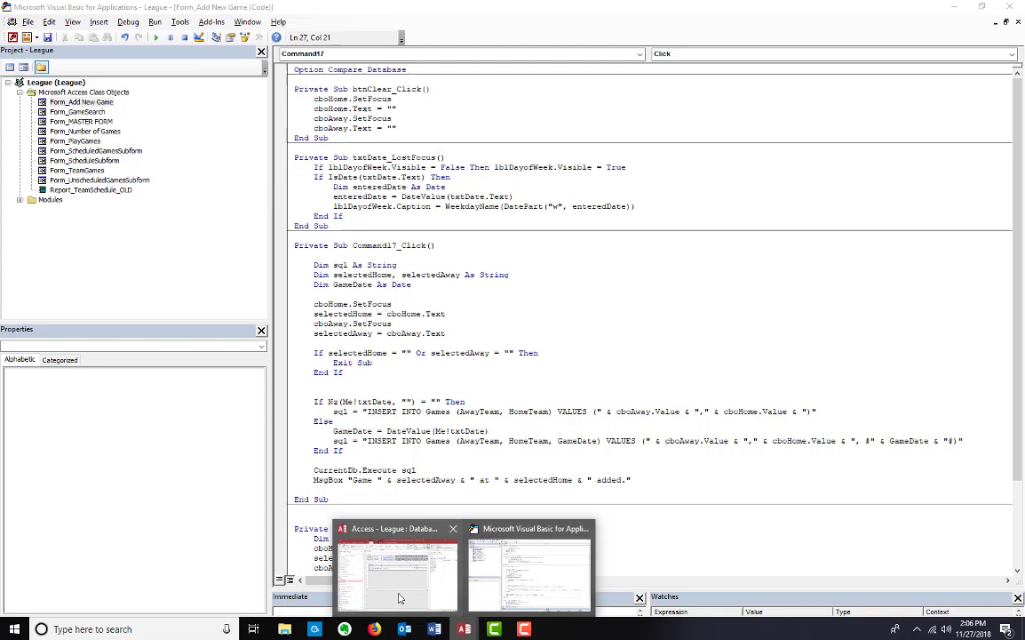
# - Back in Access, open the Add New Game form in Design View
pyautogui.click(365, 533)
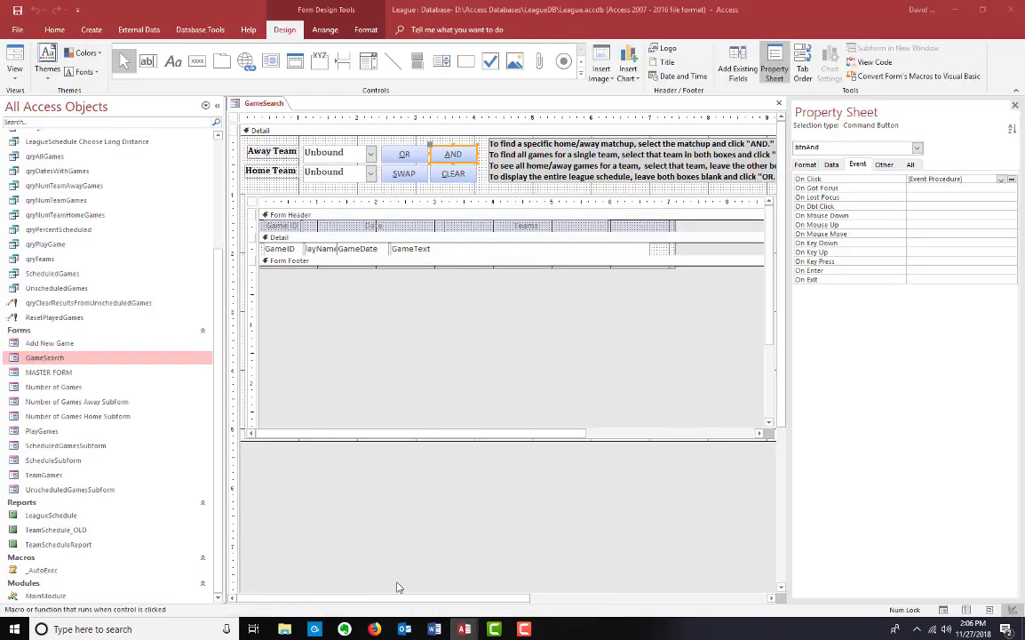
pyautogui.rightClick(101, 344)
pyautogui.click(142, 383)
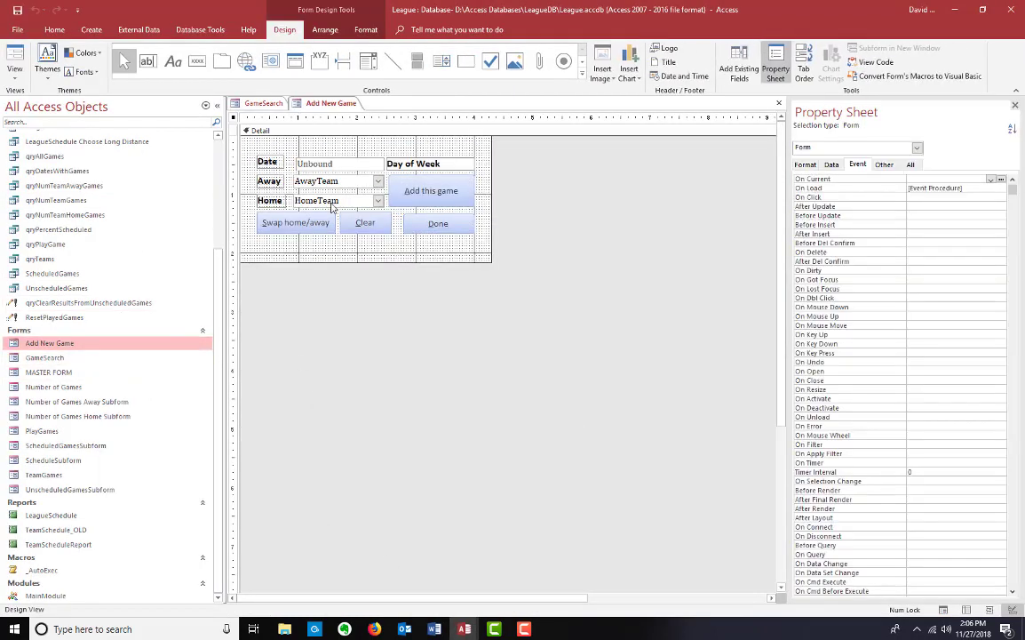
# - Inspect cboAway's Data properties and full Row Source, then open the form's code with Alt+F11
pyautogui.click(342, 182)
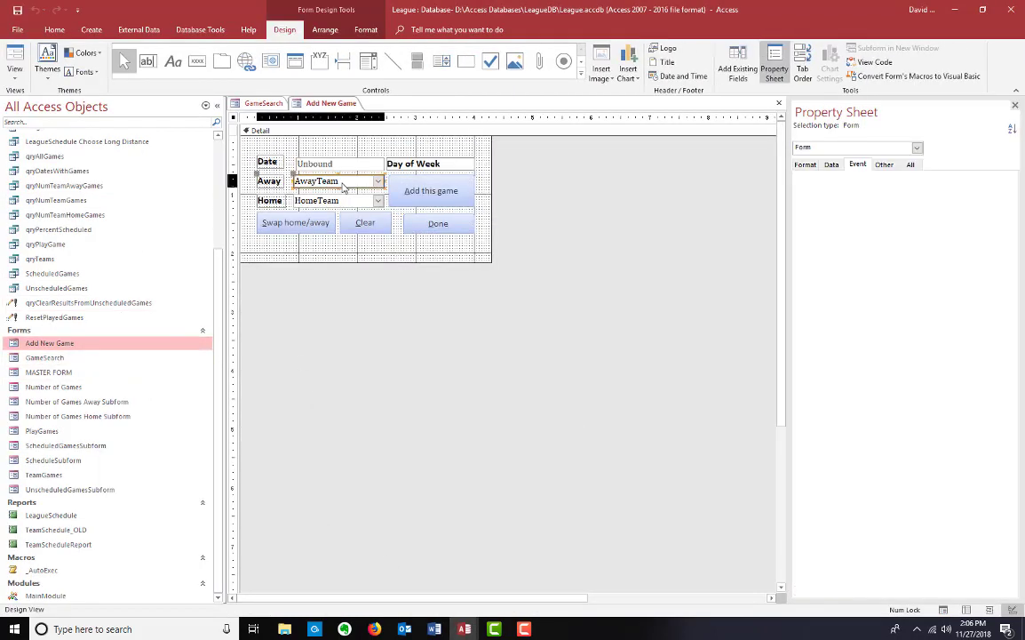
pyautogui.click(832, 164)
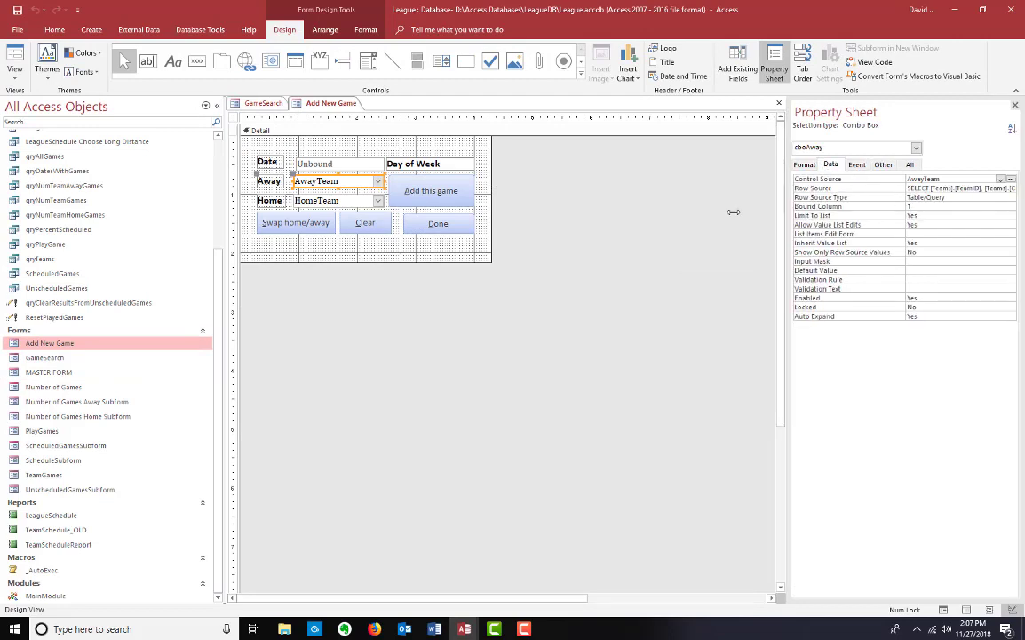
pyautogui.moveTo(790, 356); pyautogui.dragTo(613, 355)
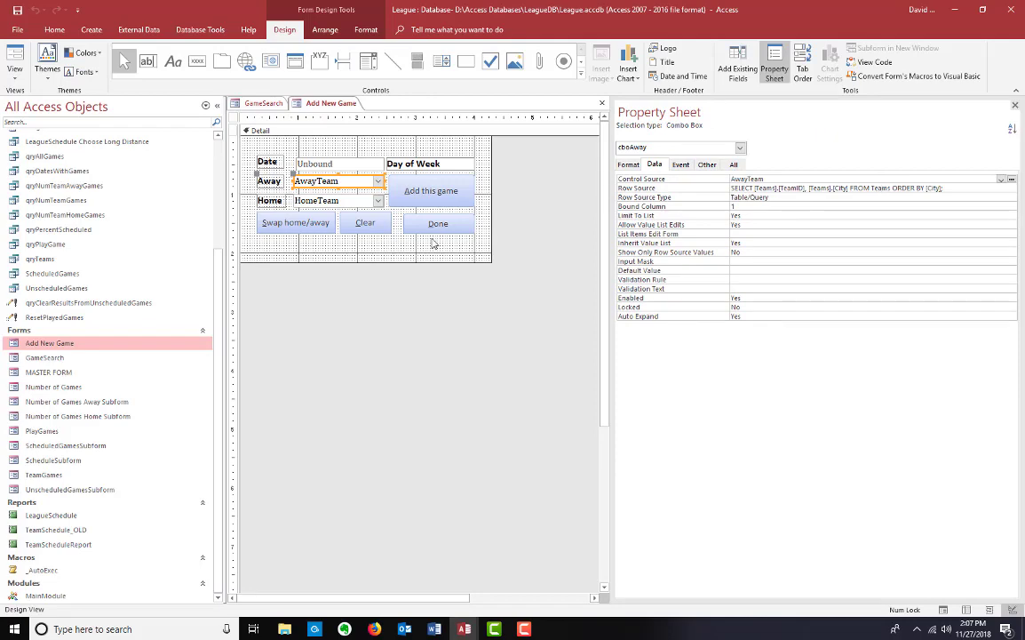
pyautogui.hotkey('alt', 'F11')
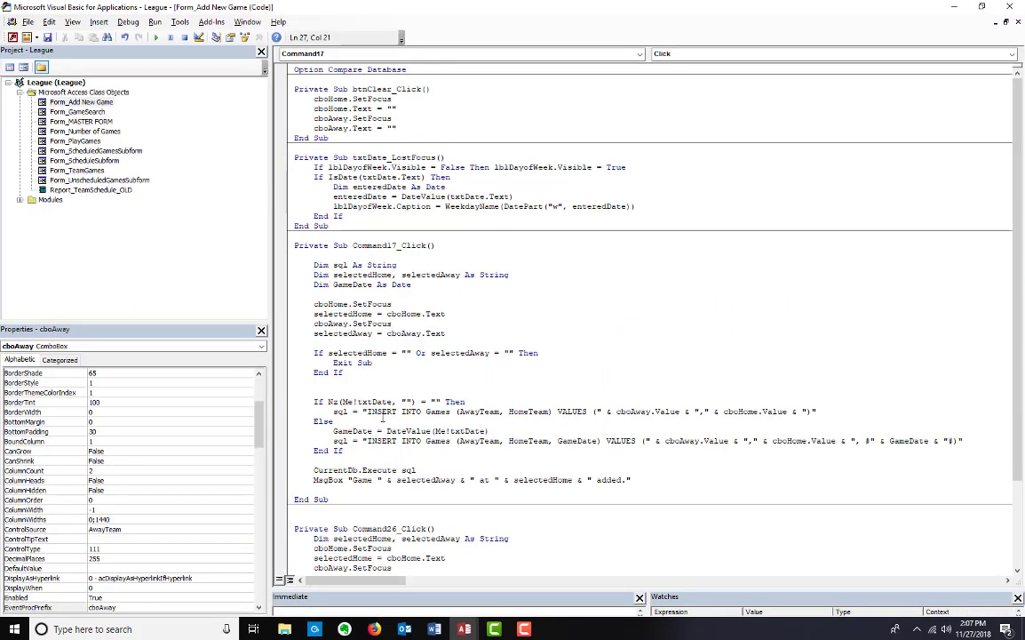
# - Review the code's CurrentDb.Execute SQL line and GameDate DateValue conversion, then return to Access
pyautogui.scroll(-4, 613, 537)
pyautogui.scroll(3, 610, 530)
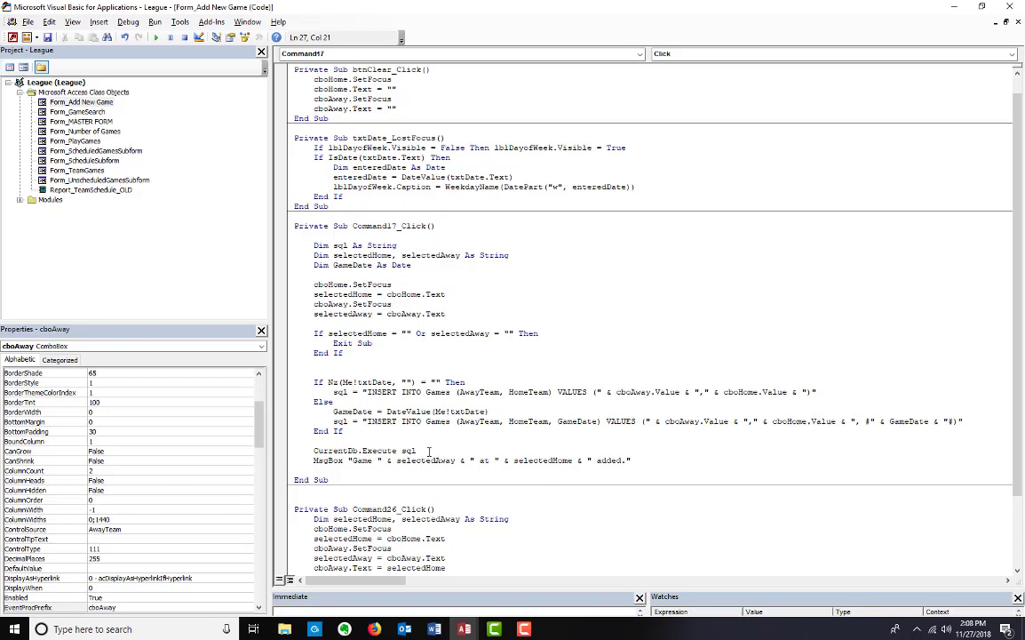
pyautogui.moveTo(416, 450); pyautogui.dragTo(286, 450)
pyautogui.click(389, 410)
pyautogui.scroll(1, 451, 429)
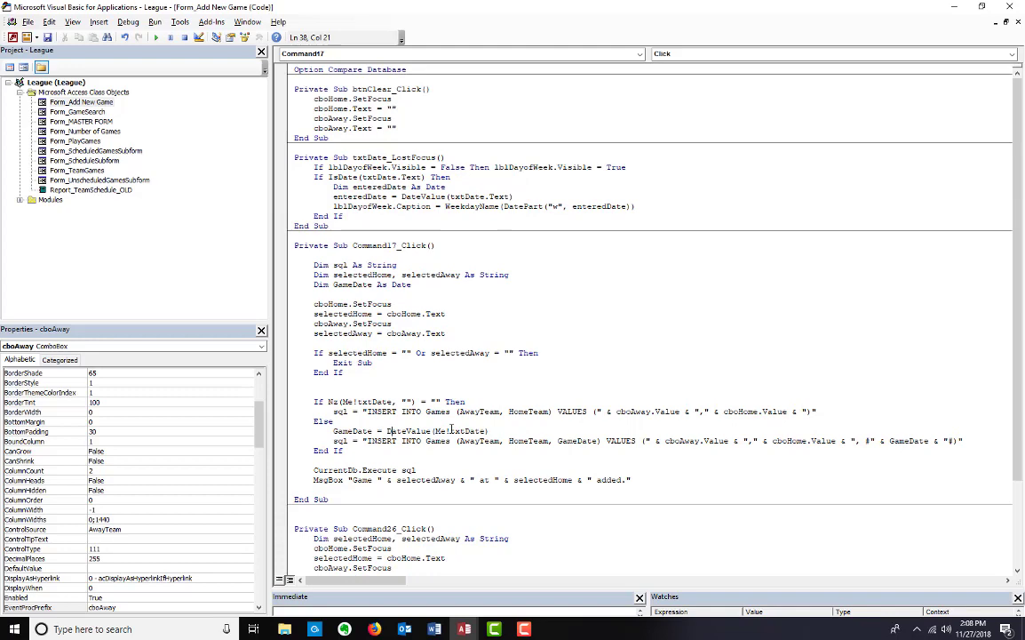
pyautogui.scroll(-4, 451, 429)
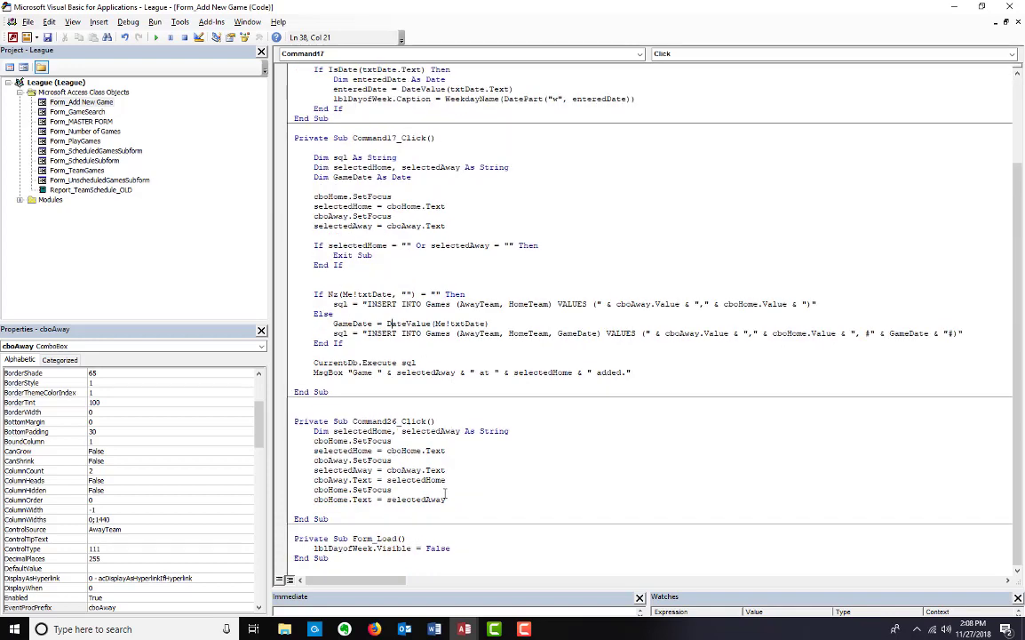
pyautogui.hotkey('alt', 'F11')
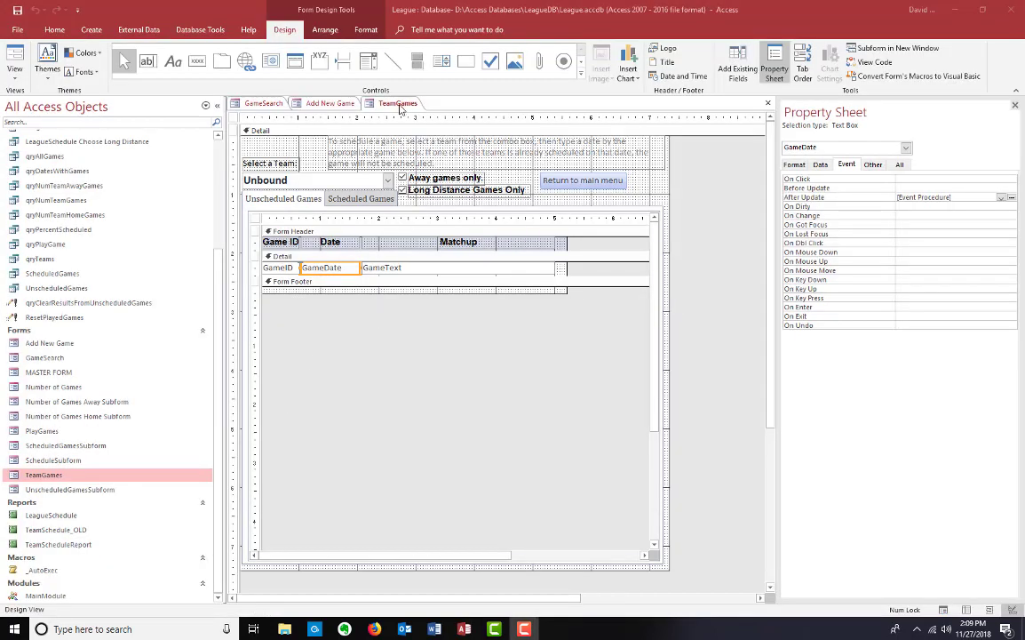
# - Compare the Unscheduled Games and Scheduled Games pages of the TeamGames tab control
pyautogui.click(355, 206)
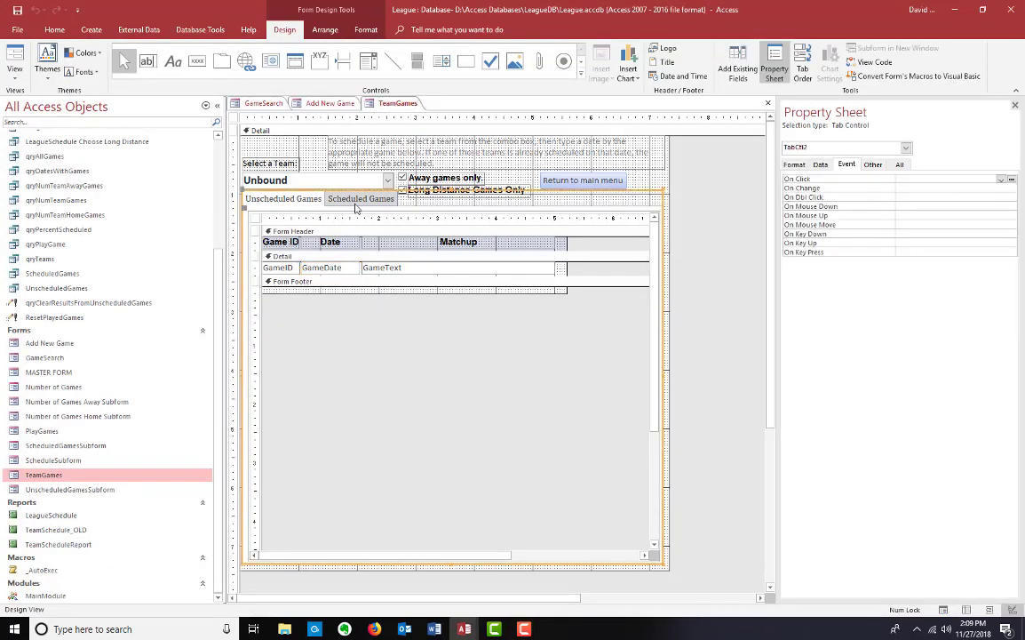
pyautogui.click(342, 198)
pyautogui.click(267, 198)
pyautogui.click(339, 200)
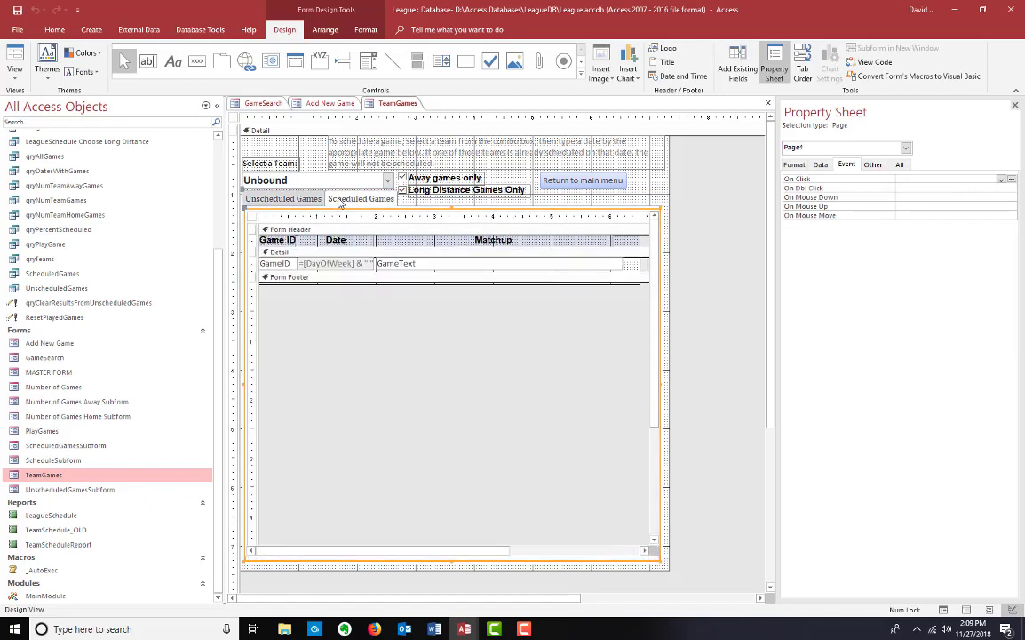
pyautogui.click(267, 198)
pyautogui.click(360, 200)
# - Inspect the cboTeam combo box's full Row Source on the Data tab
pyautogui.click(346, 181)
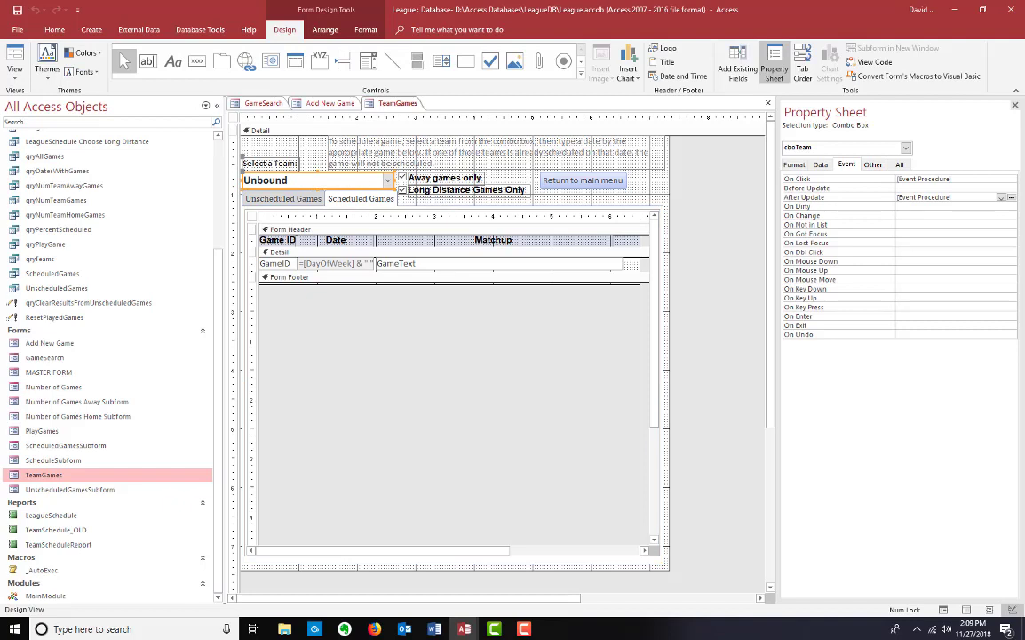
pyautogui.click(820, 165)
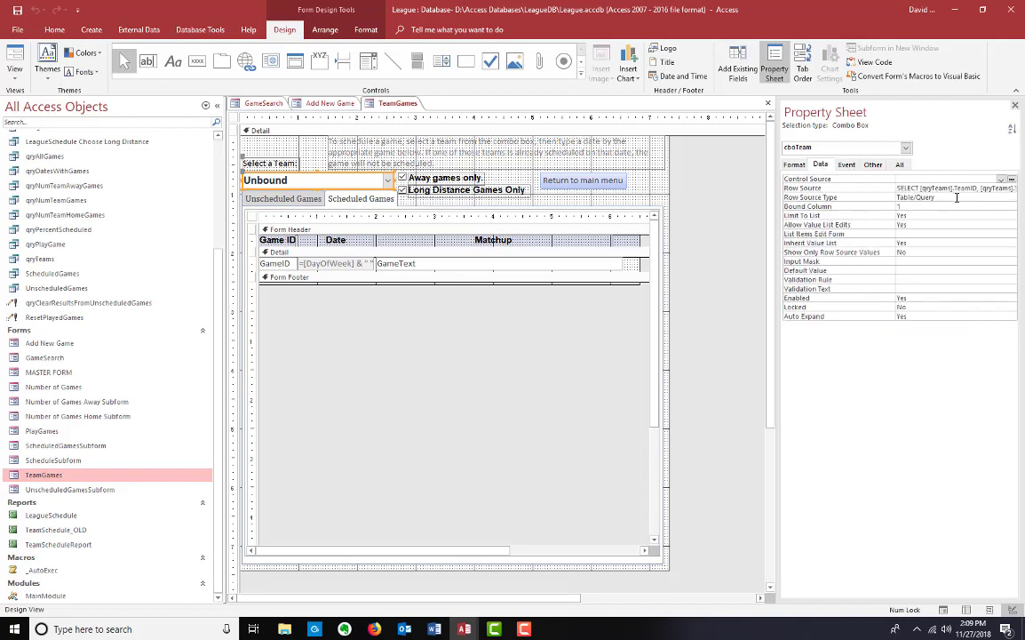
pyautogui.moveTo(780, 197); pyautogui.dragTo(596, 197)
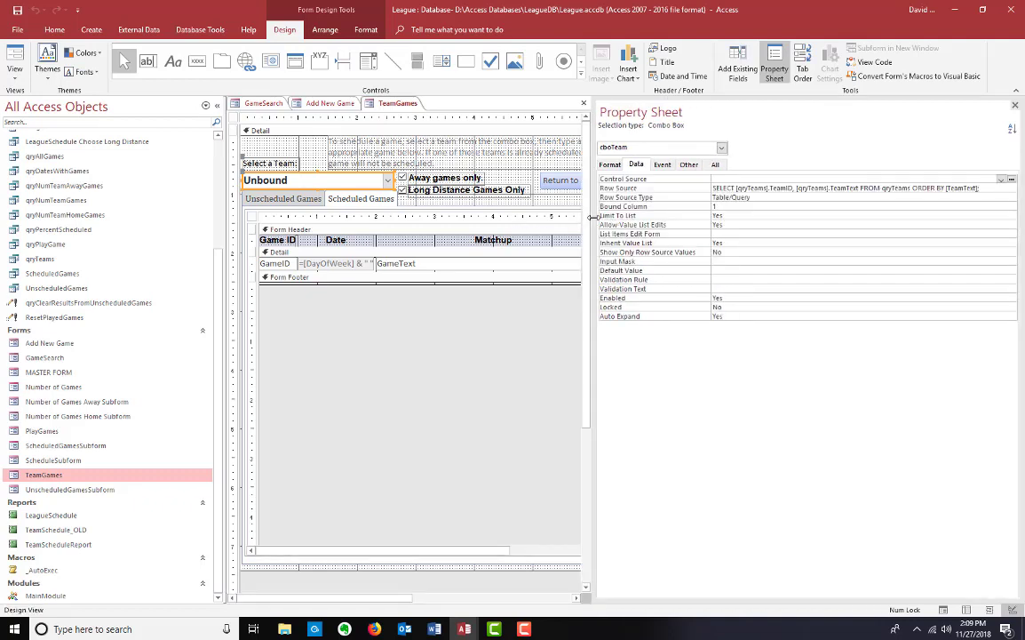
pyautogui.moveTo(592, 218); pyautogui.dragTo(771, 205)
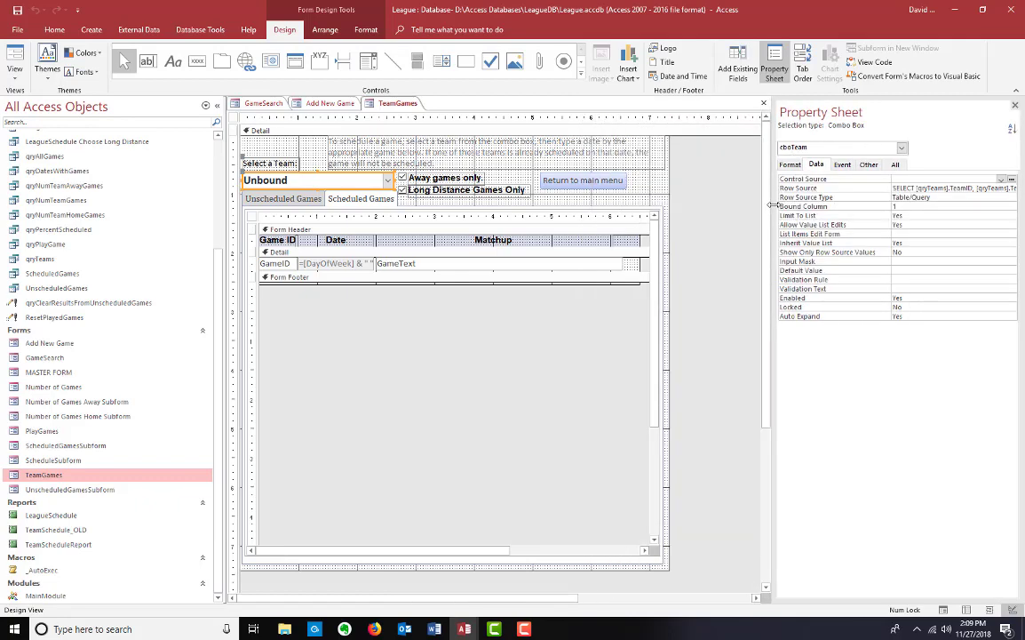
# - Examine the subform's DayOfWeek and GameText boxes and its form record source
pyautogui.click(337, 270)
pyautogui.click(341, 265)
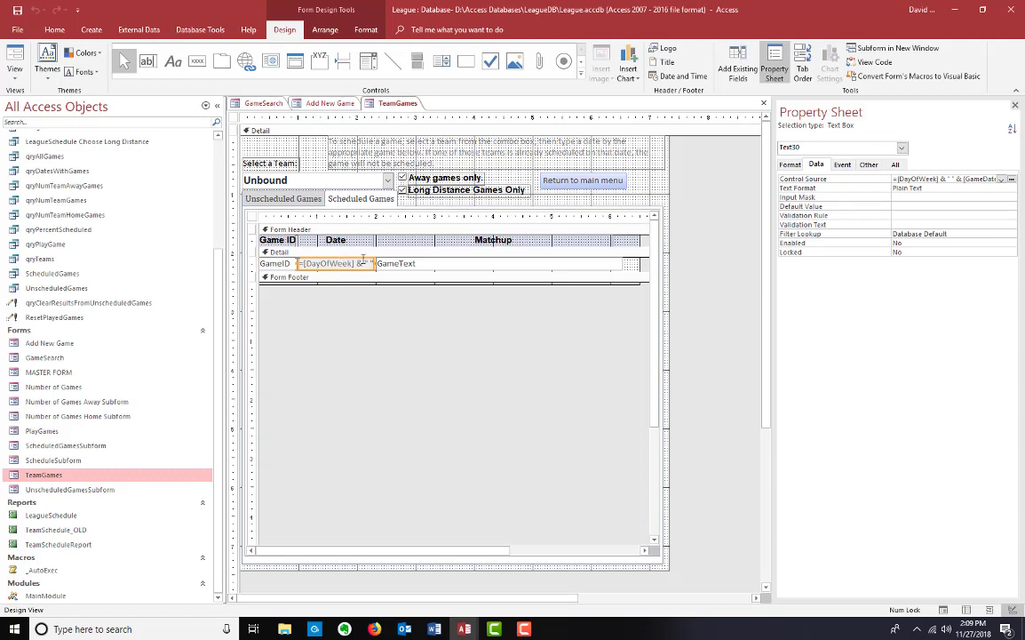
pyautogui.click(398, 263)
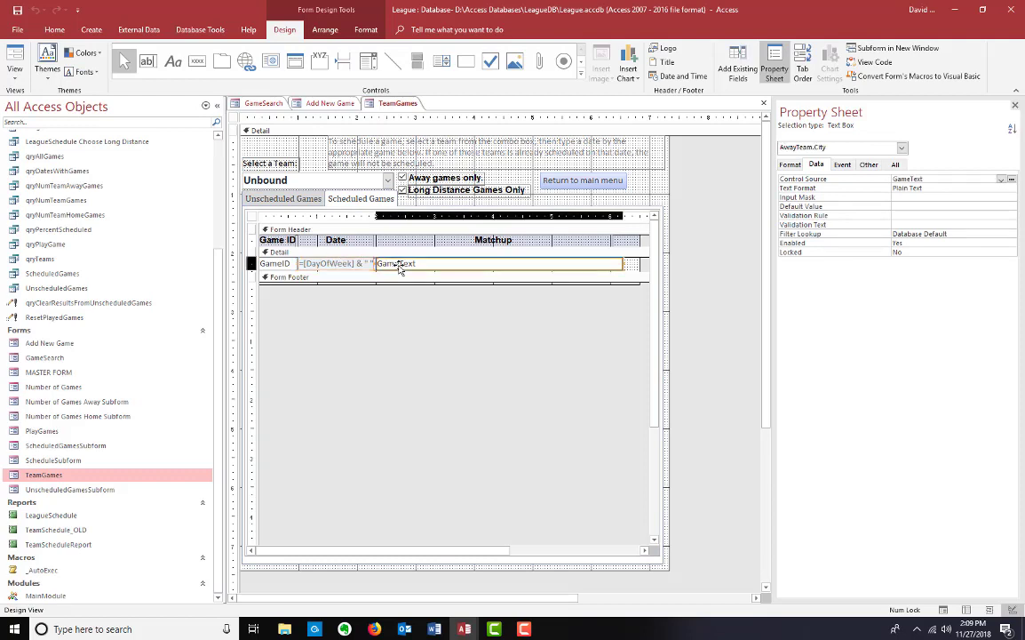
pyautogui.click(400, 264)
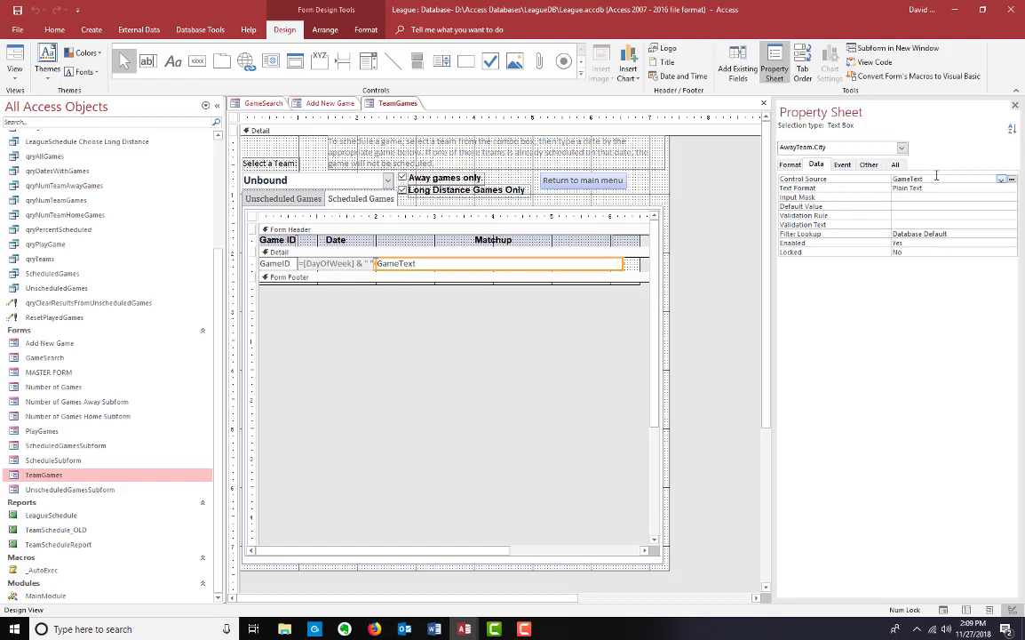
pyautogui.click(251, 217)
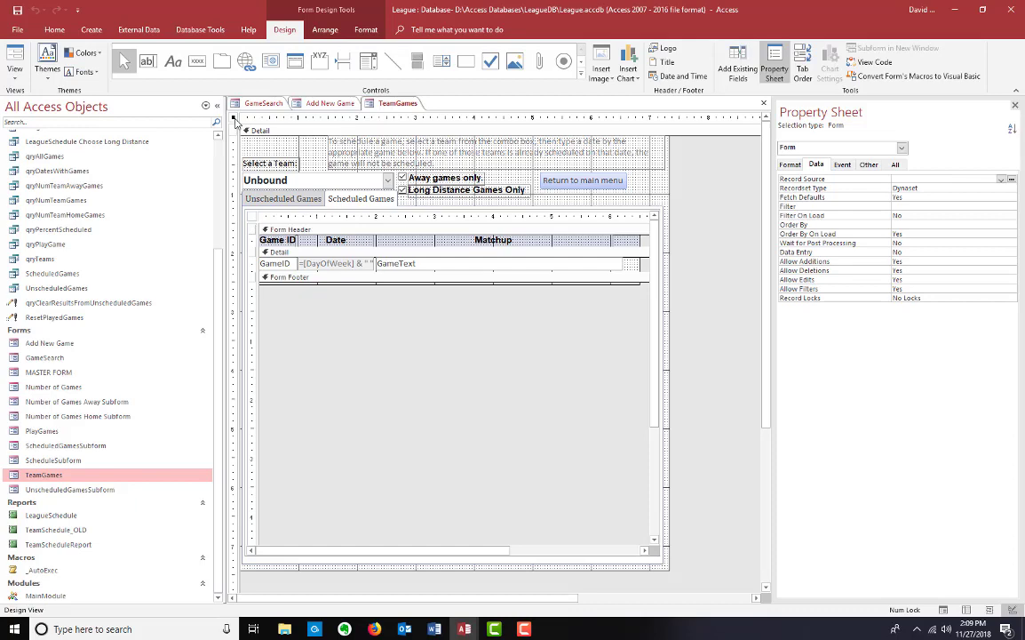
# - Open the ScheduledGames query's SQL and select its full statement
pyautogui.doubleClick(69, 274)
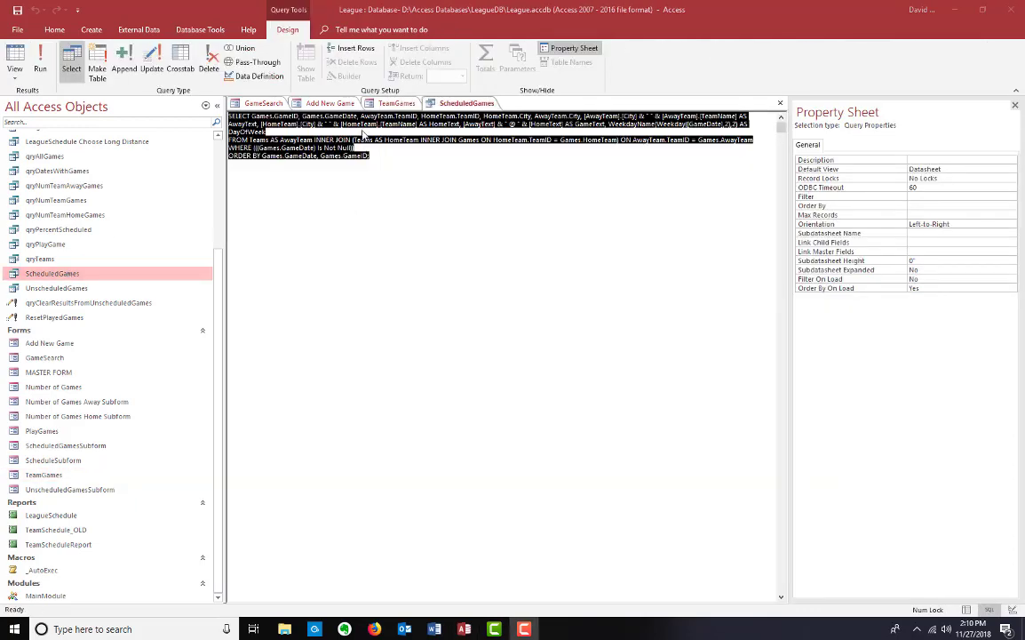
pyautogui.click(396, 103)
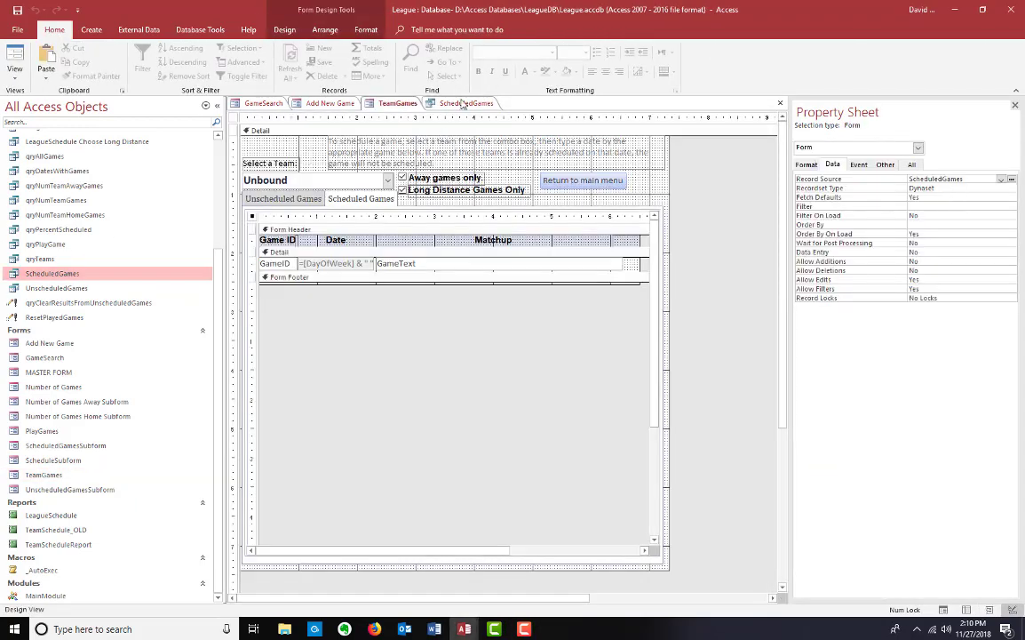
pyautogui.click(464, 103)
pyautogui.click(378, 140)
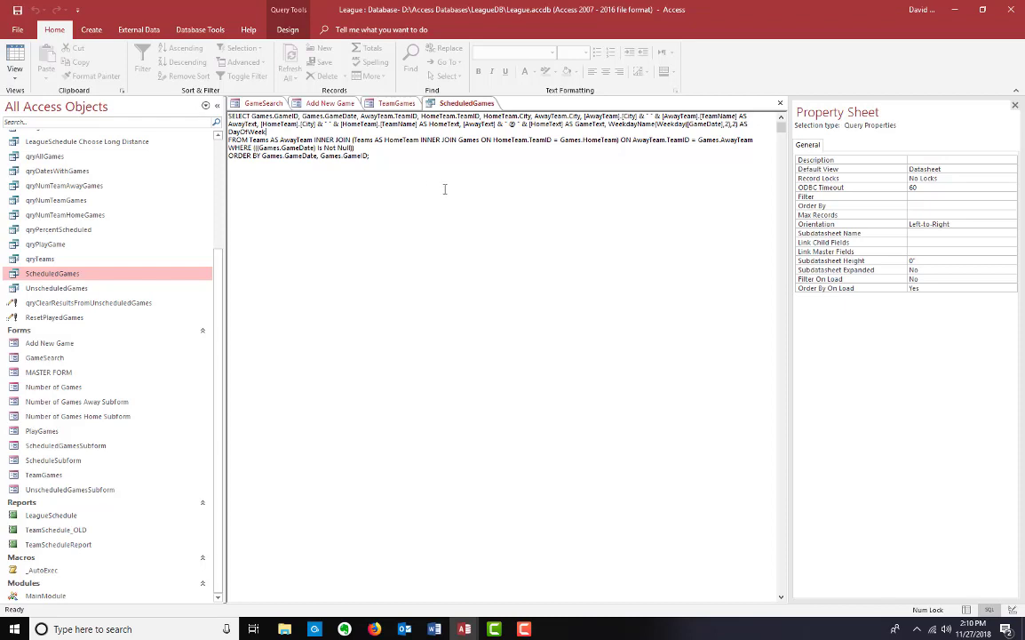
pyautogui.hotkey('ctrl', 'a')
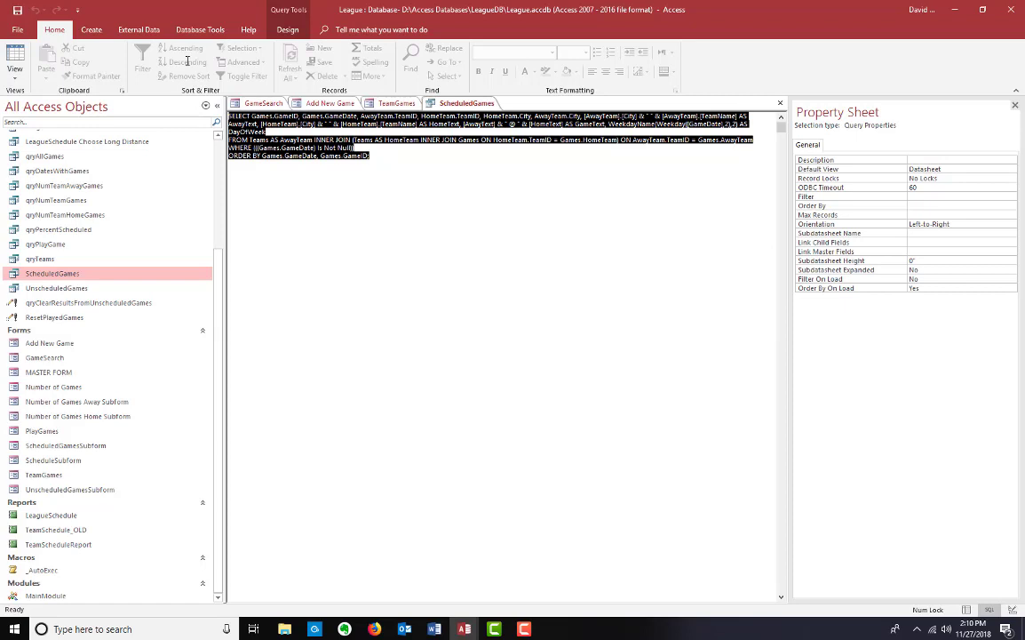
pyautogui.click(484, 174)
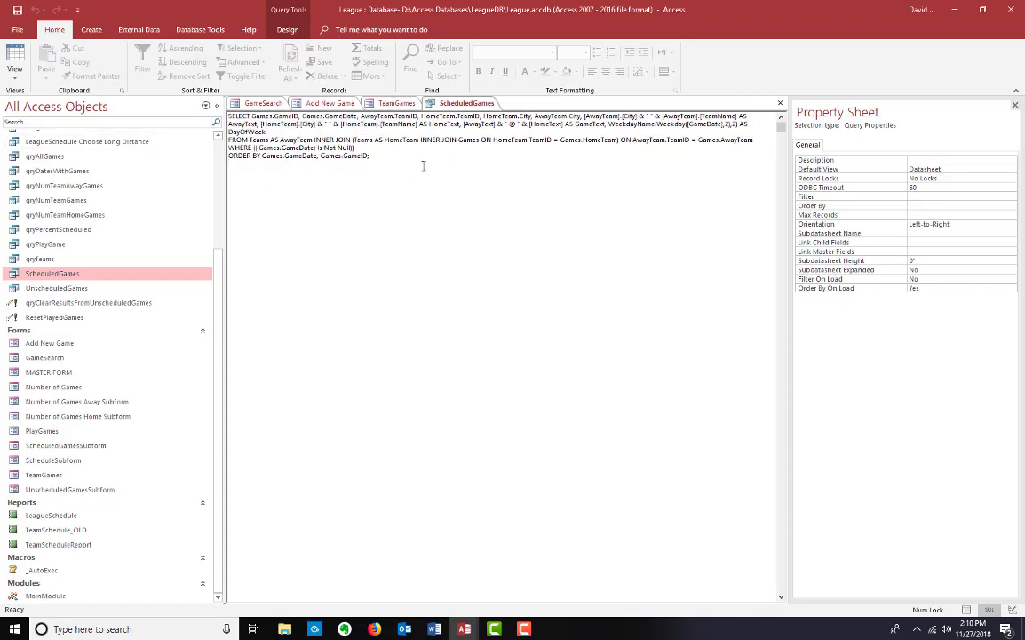
pyautogui.hotkey('ctrl', 'a')
# - Highlight the HomeText and GameText expressions, then open the ScheduledGames datasheet
pyautogui.click(432, 200)
pyautogui.doubleClick(442, 123)
pyautogui.click(431, 123)
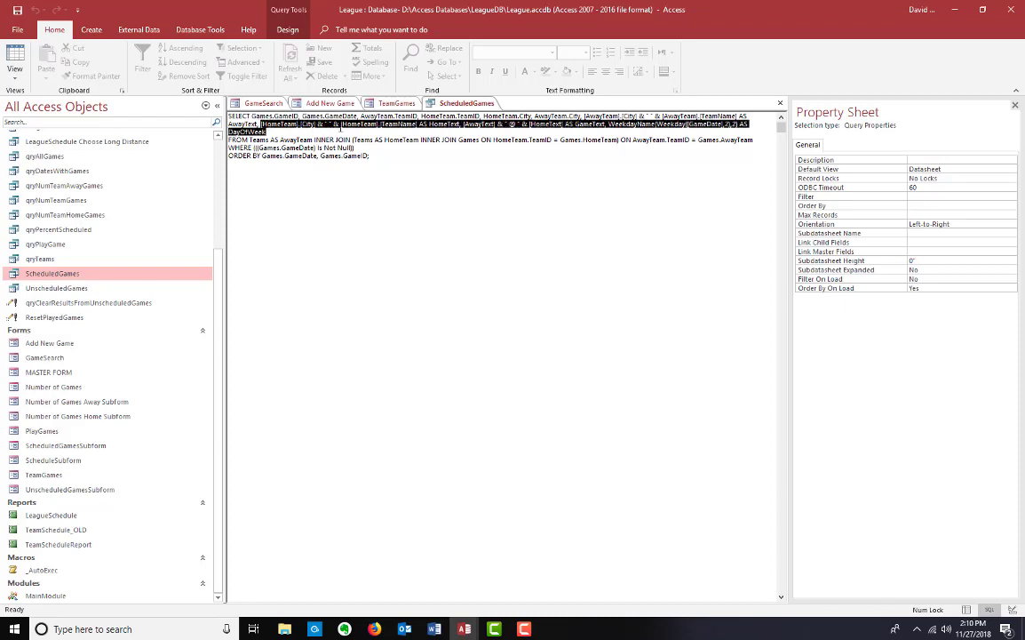
pyautogui.moveTo(261, 123); pyautogui.dragTo(613, 127)
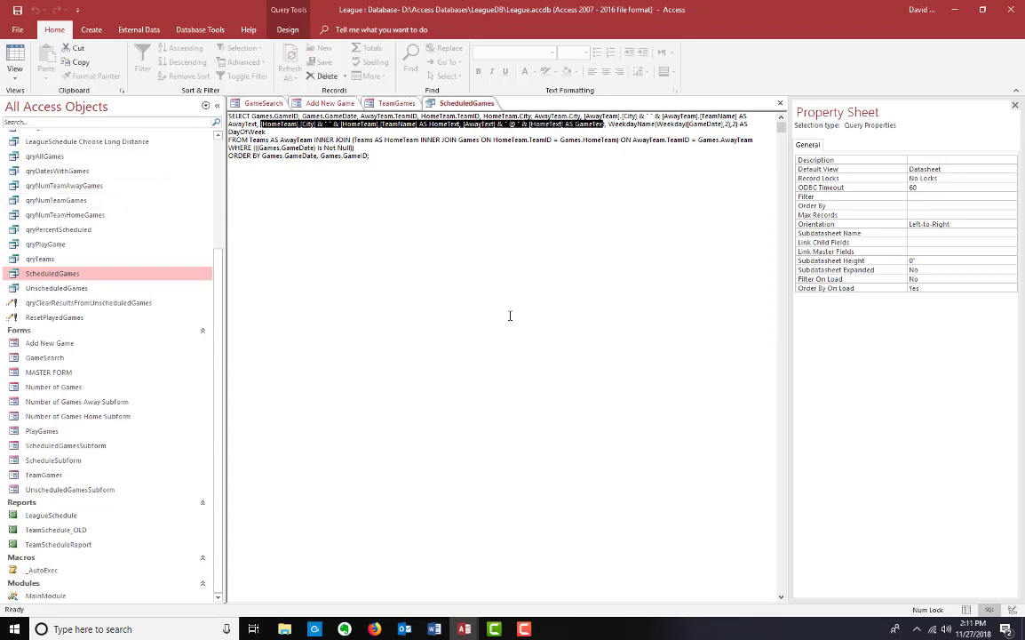
pyautogui.click(453, 282)
pyautogui.hotkey('ctrl', 'a')
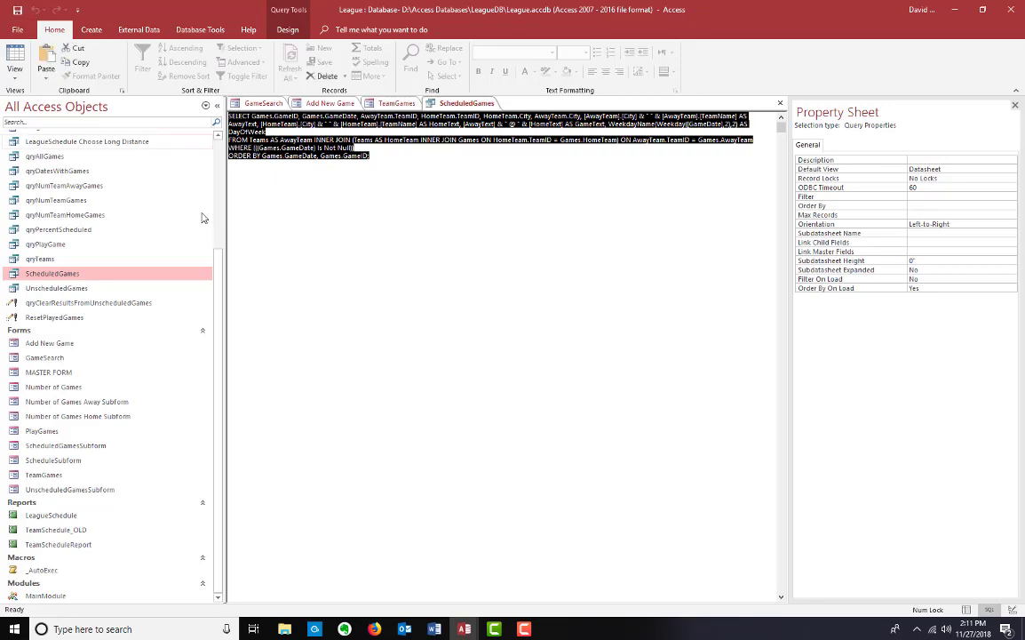
pyautogui.doubleClick(102, 282)
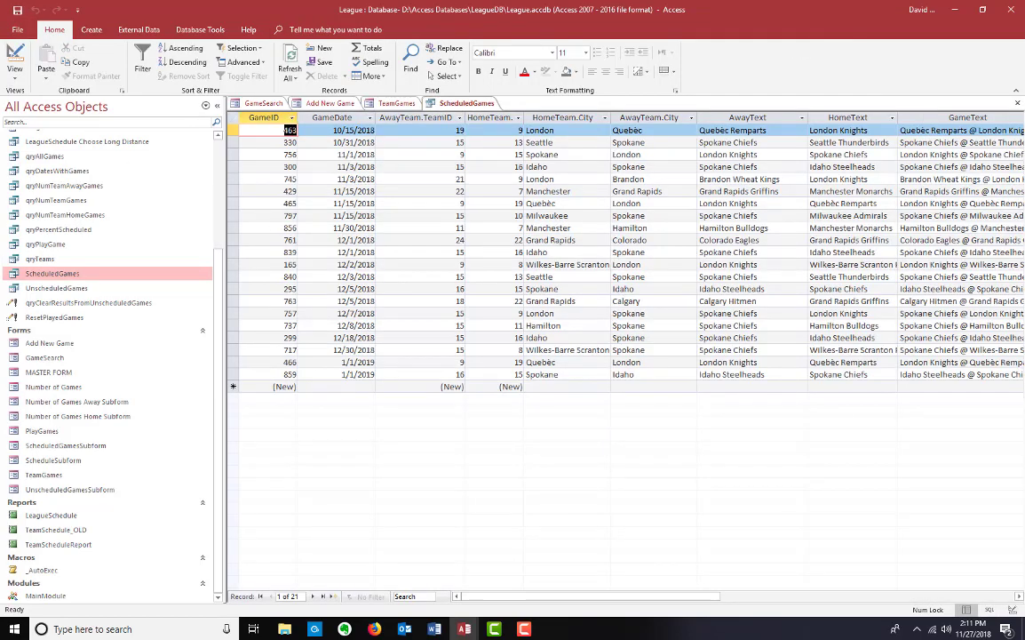
# - Scroll the ScheduledGames datasheet and select the AwayText, HomeText and GameText columns
pyautogui.moveTo(682, 597); pyautogui.dragTo(749, 595)
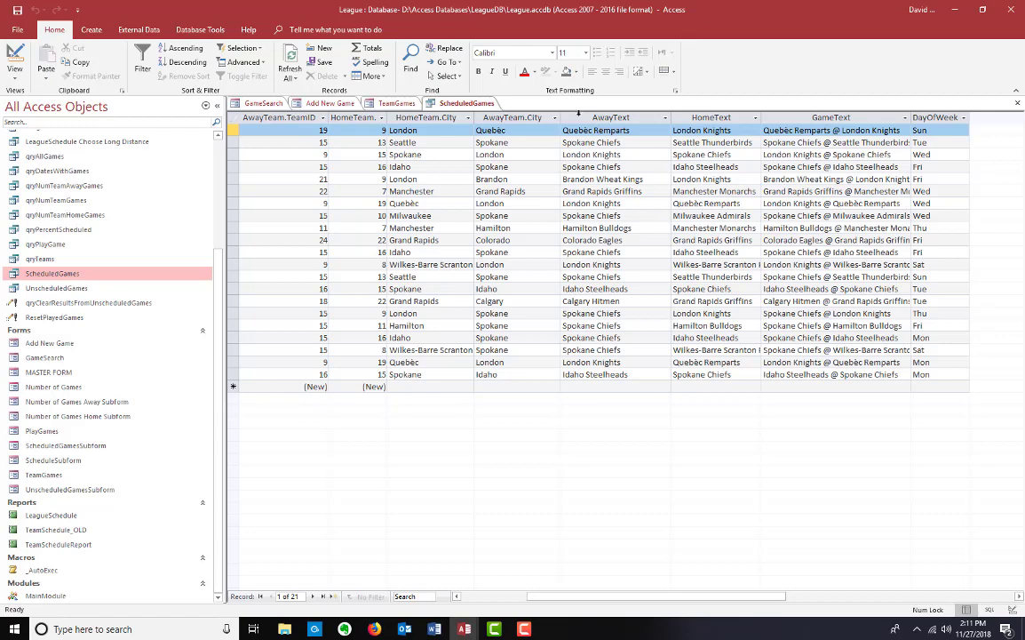
pyautogui.click(561, 117)
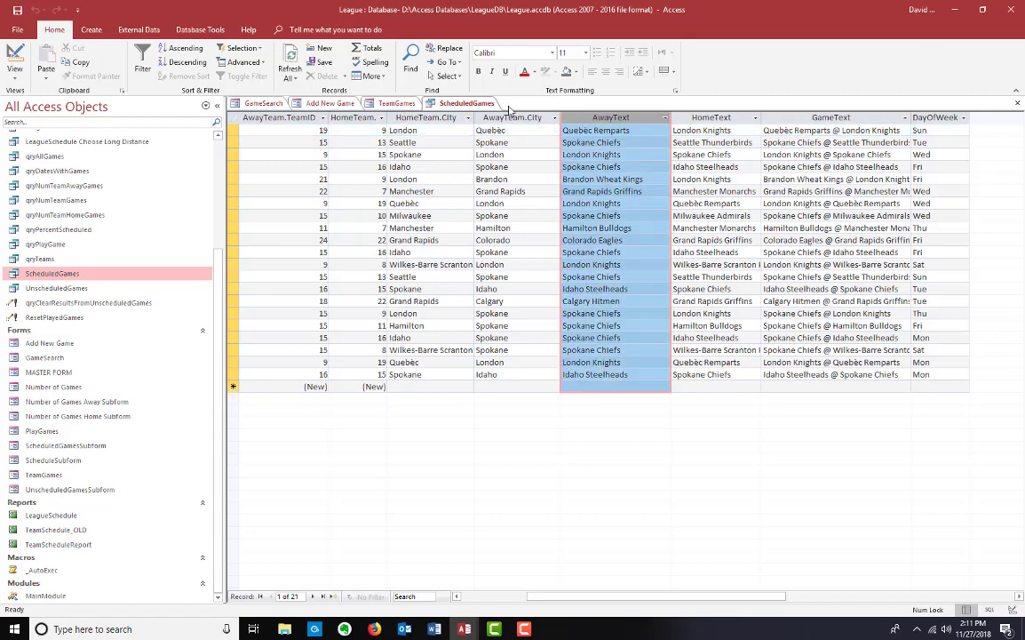
pyautogui.click(724, 119)
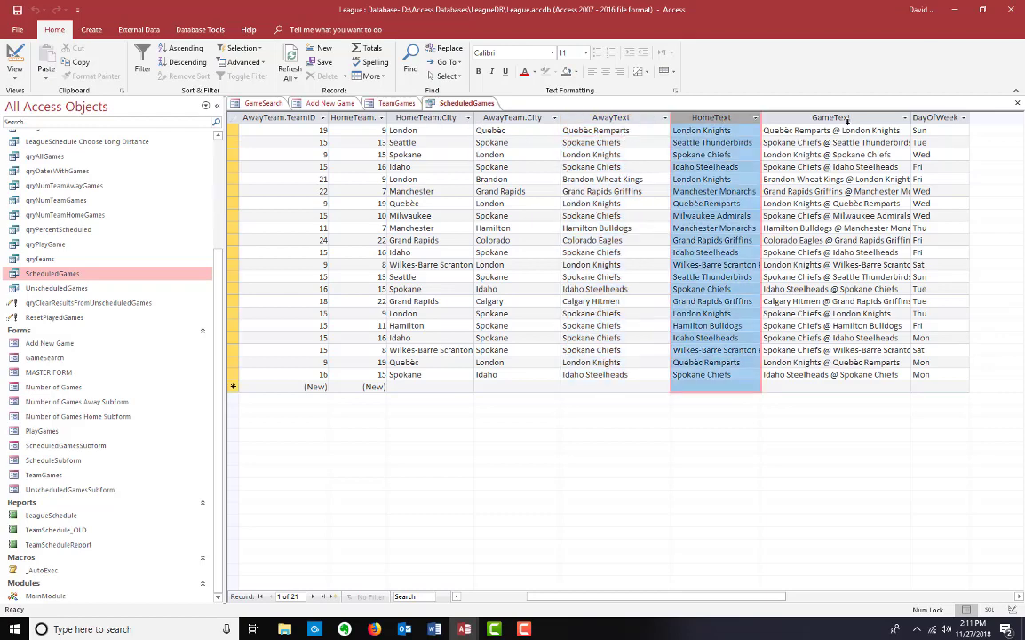
pyautogui.click(768, 116)
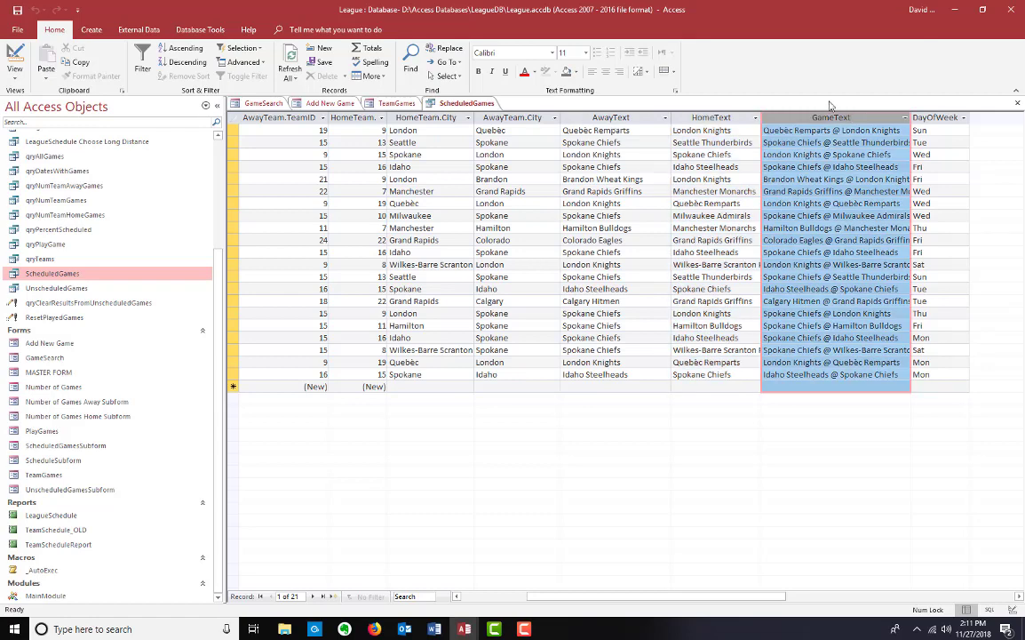
# - In TeamGames design, open the unscheduled subform GameDate box's After Update event code
pyautogui.click(387, 104)
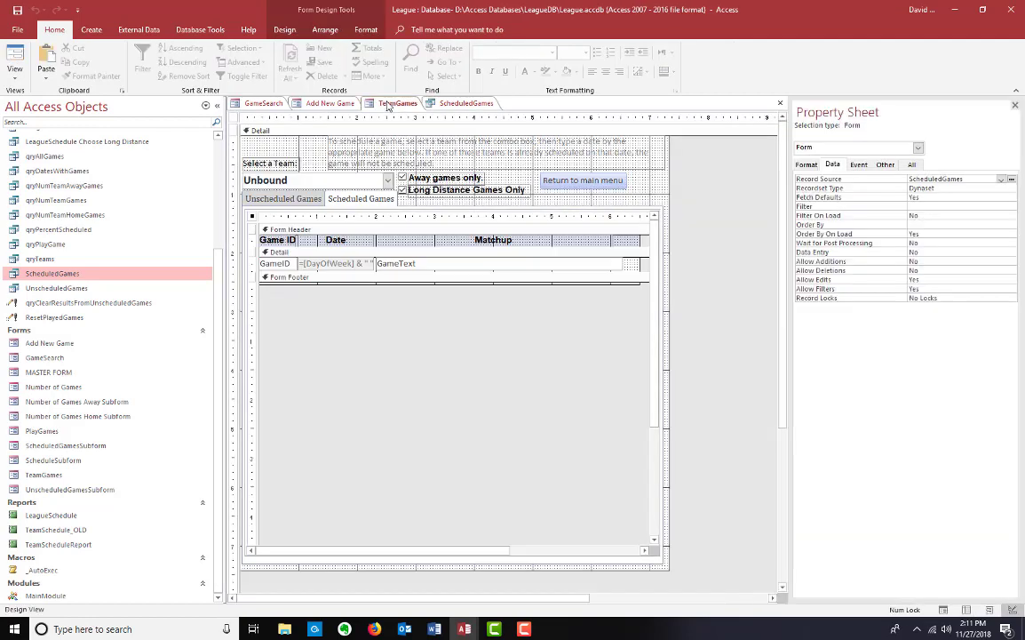
pyautogui.click(335, 263)
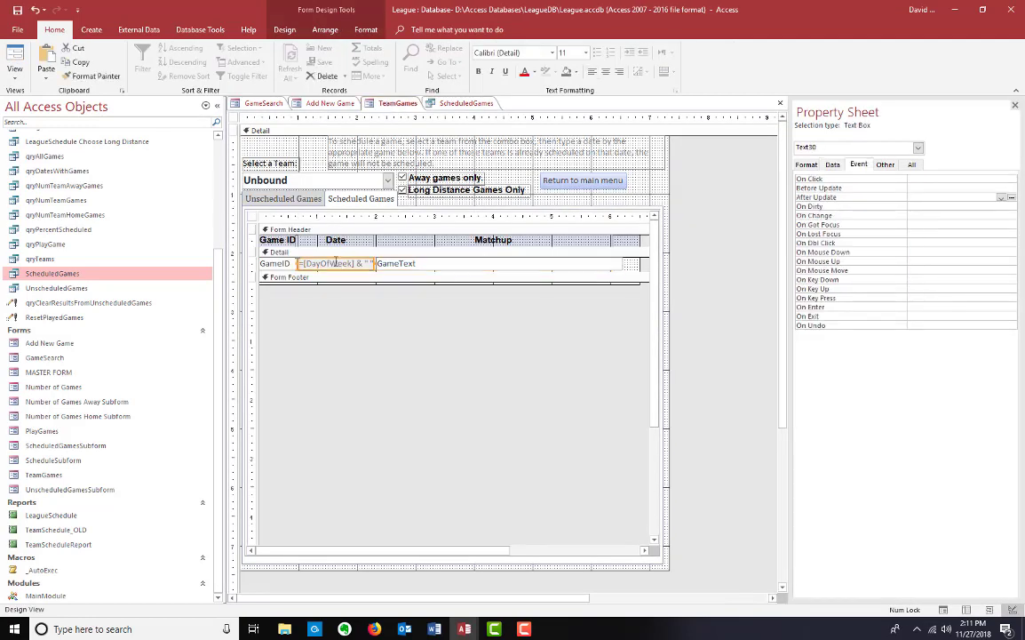
pyautogui.click(359, 240)
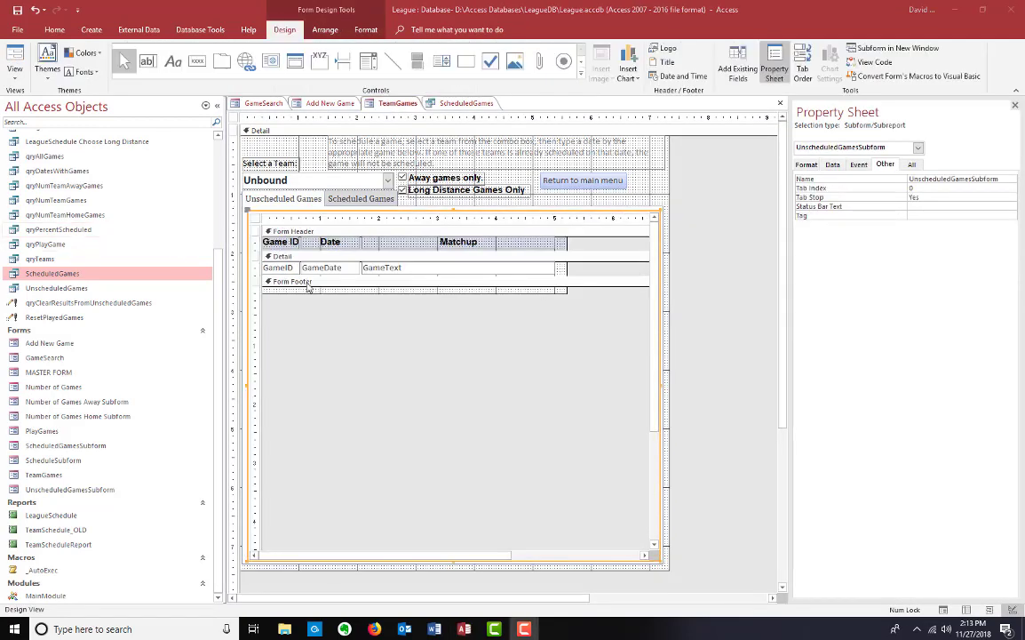
pyautogui.click(335, 267)
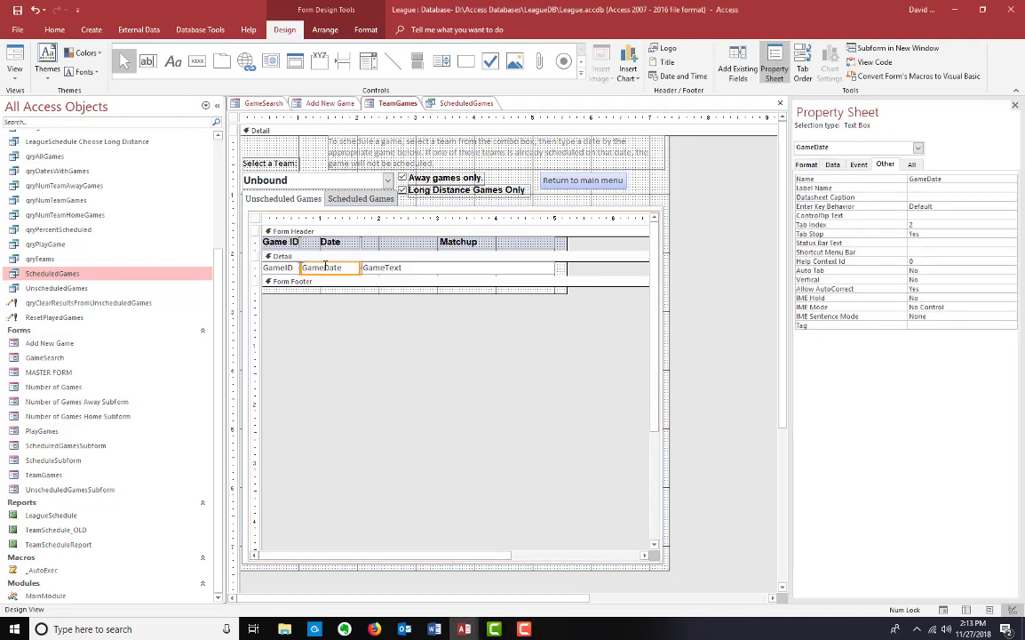
pyautogui.click(858, 166)
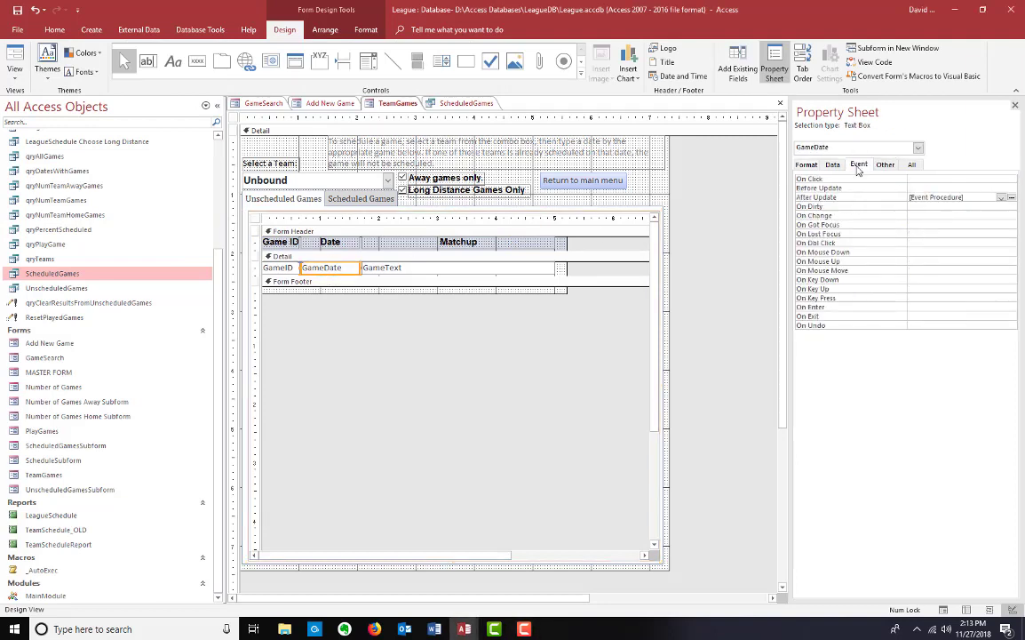
pyautogui.click(1011, 197)
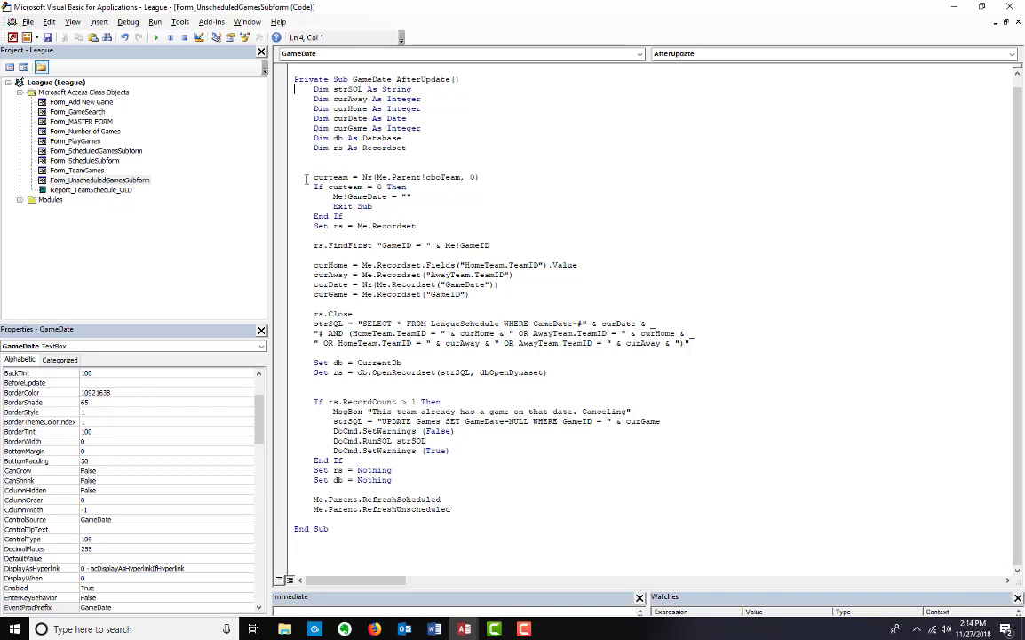
# - Walk through GameDate_AfterUpdate: the no-team check, current-game lookup, same-day SQL and duplicate-date warning
pyautogui.moveTo(301, 185); pyautogui.dragTo(422, 220)
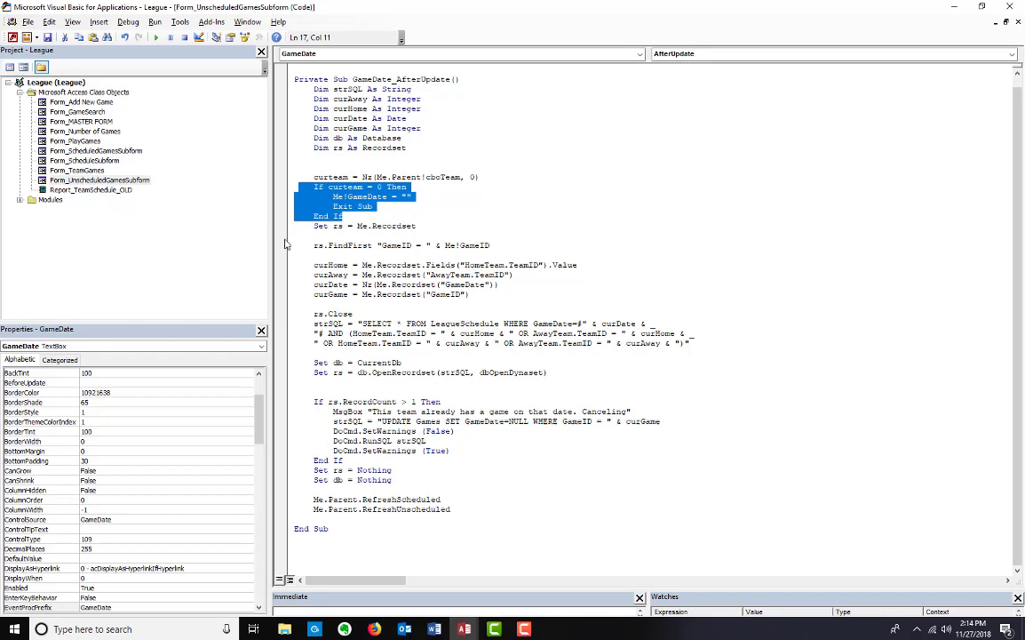
pyautogui.moveTo(291, 245); pyautogui.dragTo(289, 259)
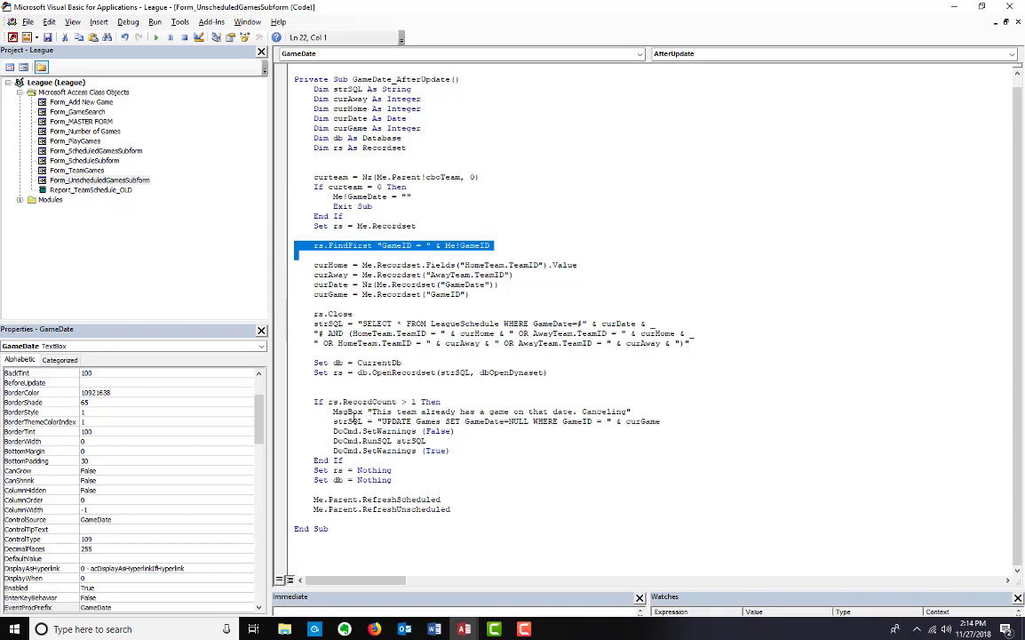
pyautogui.moveTo(286, 401); pyautogui.dragTo(285, 464)
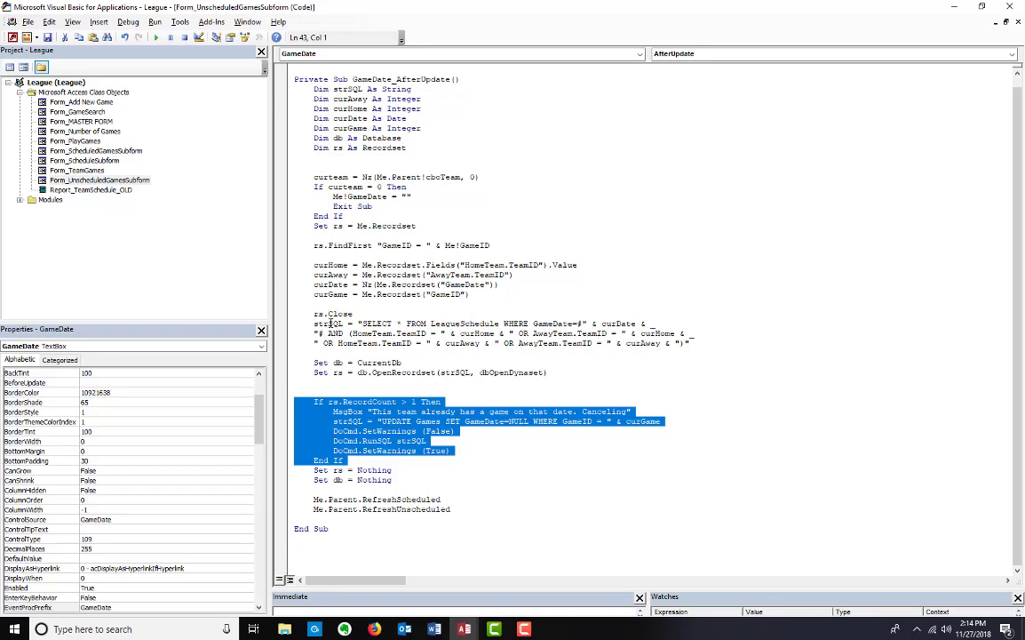
pyautogui.moveTo(296, 323); pyautogui.dragTo(286, 353)
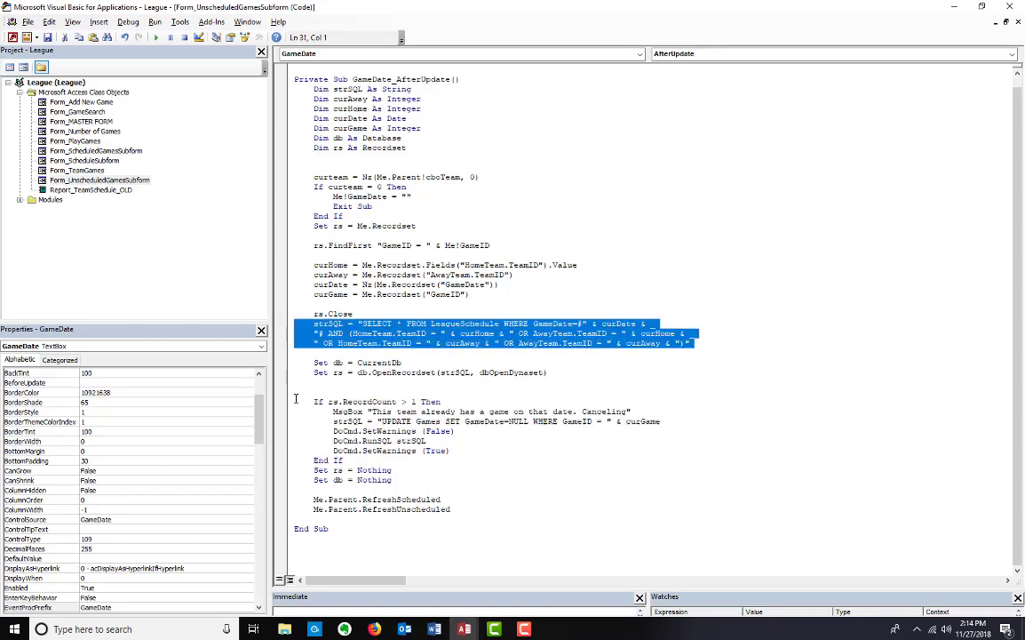
pyautogui.moveTo(289, 401); pyautogui.dragTo(282, 474)
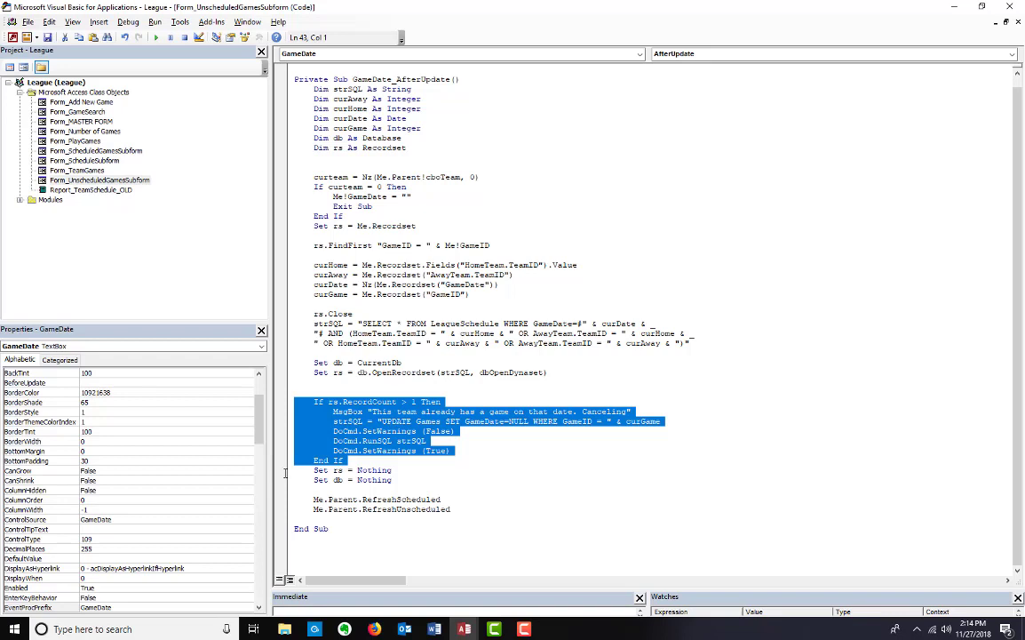
pyautogui.click(443, 459)
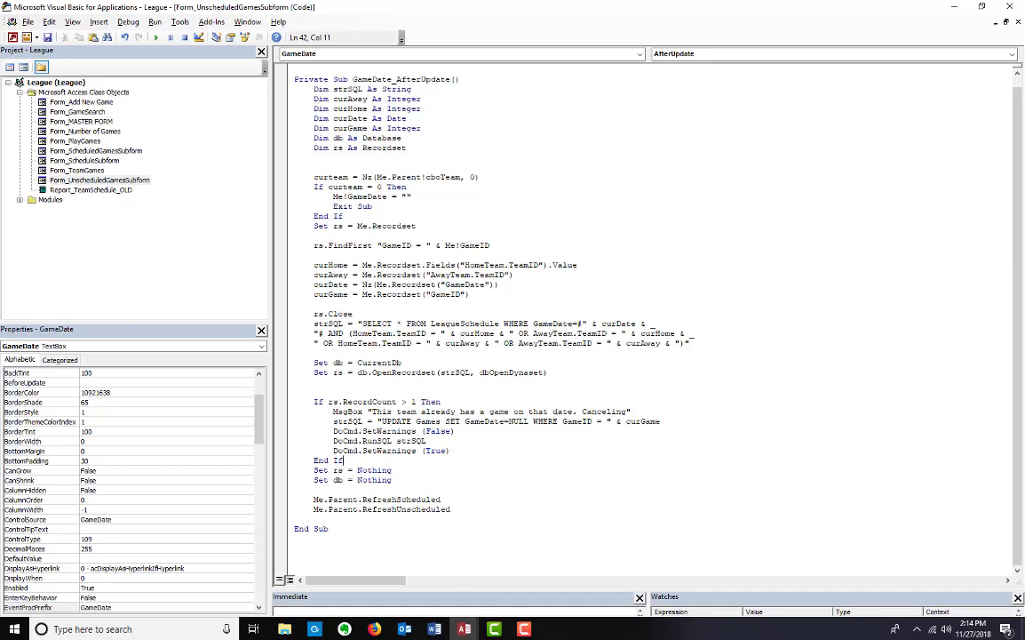
# - Close the UnscheduledGamesSubform, Add New Game, GameSearch and MainModule code windows, returning to Access
pyautogui.click(1018, 28)
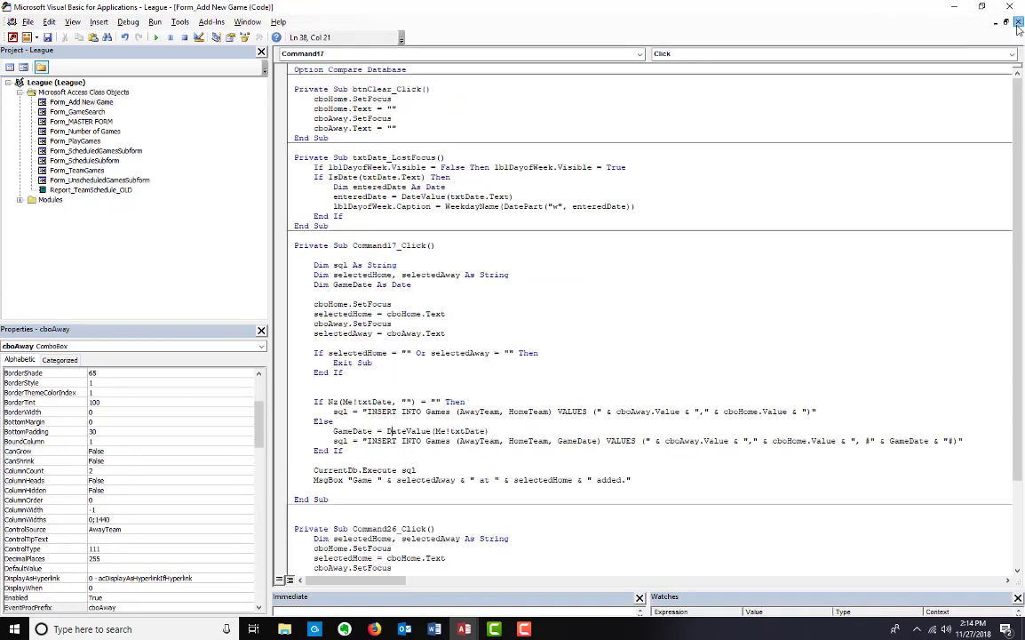
pyautogui.click(1018, 27)
pyautogui.click(1018, 25)
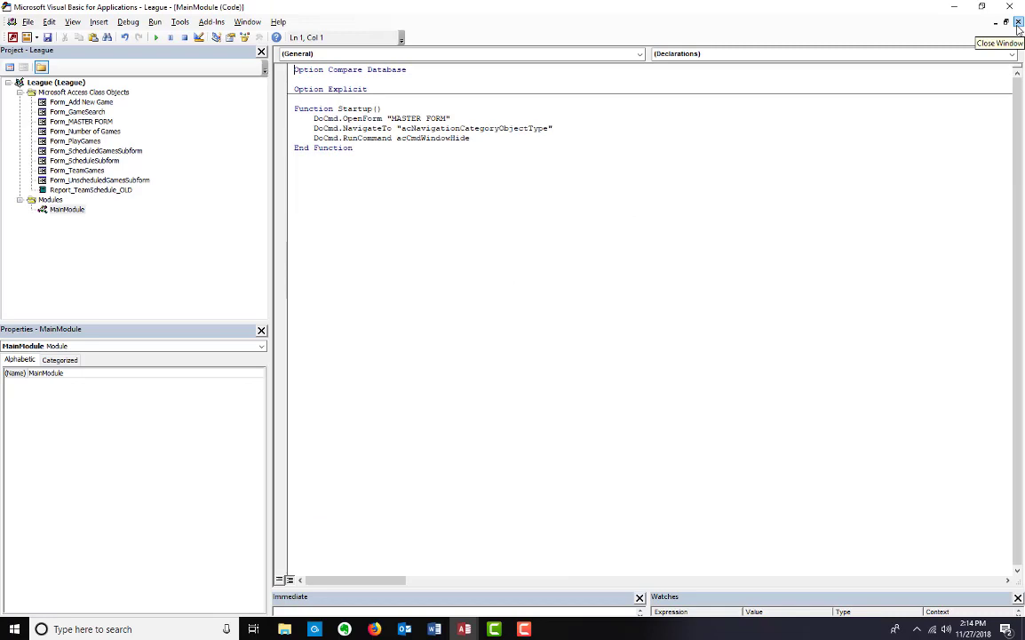
pyautogui.click(1019, 25)
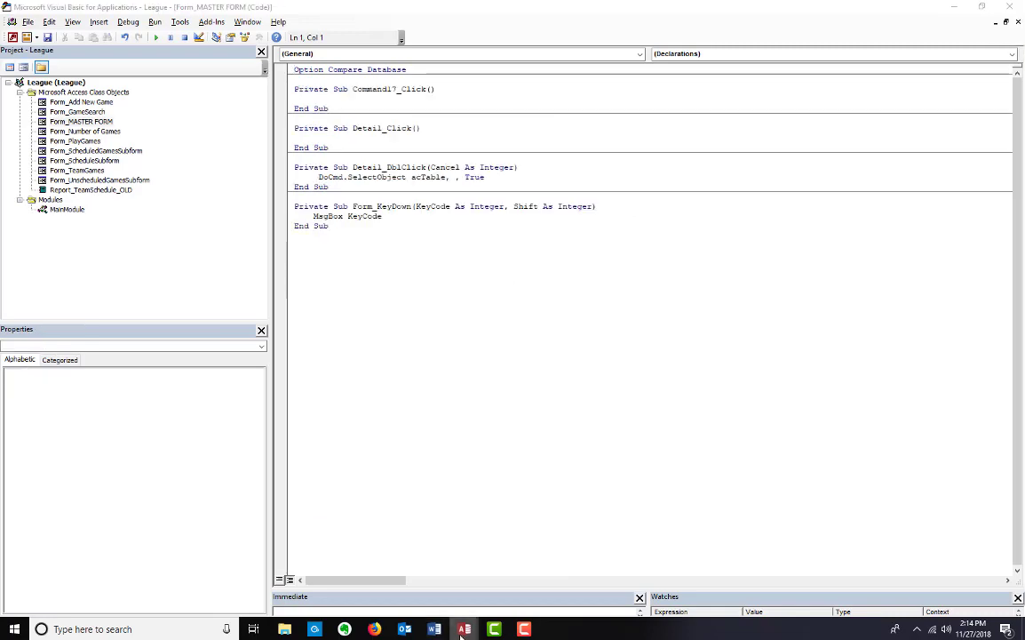
pyautogui.moveTo(464, 628)
pyautogui.click(352, 533)
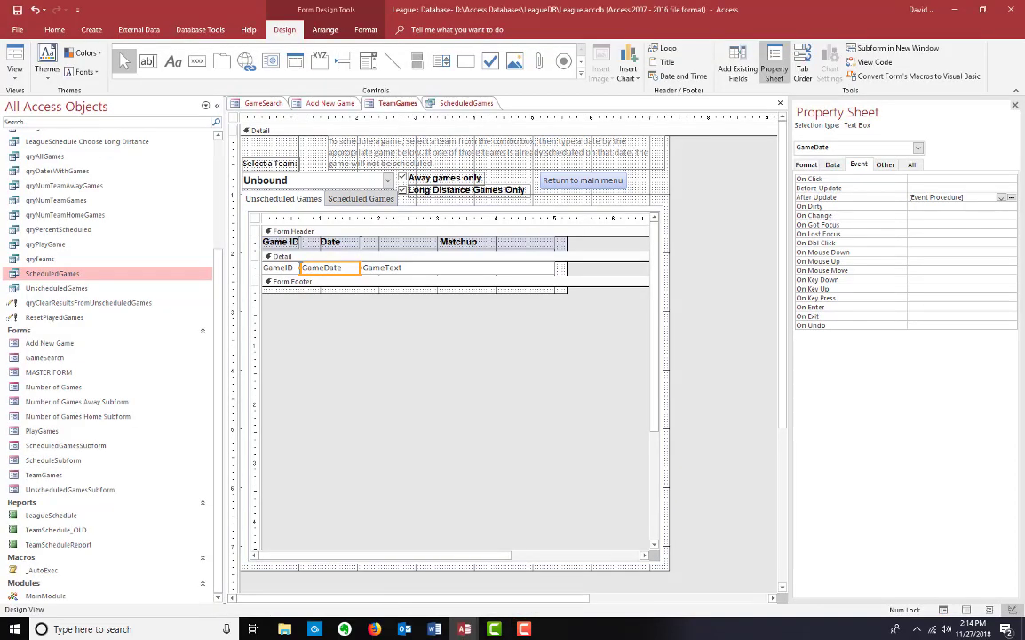